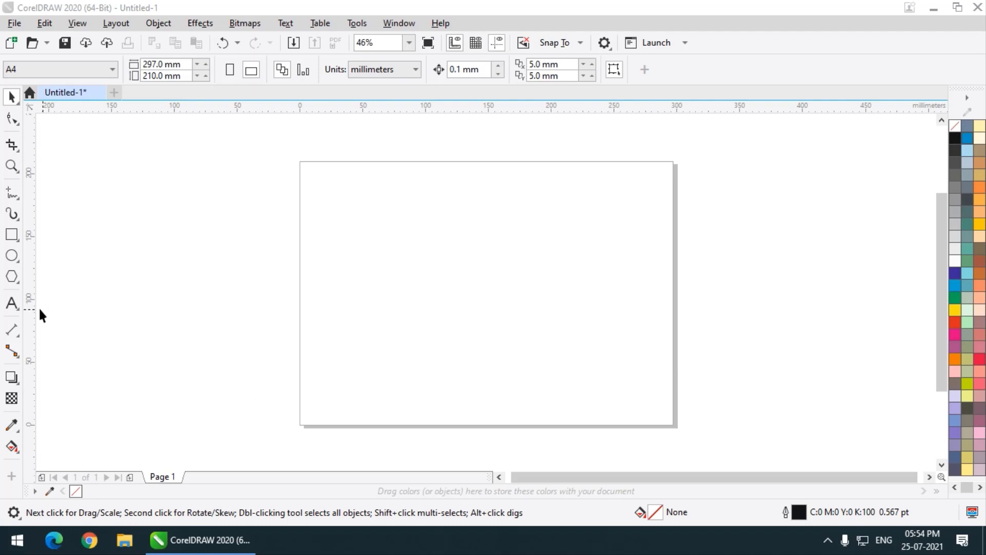
Add the artistic text "Graphic Design" in the upper-left part of the page with the Text tool.
left_click(11, 309)
left_click(48, 304)
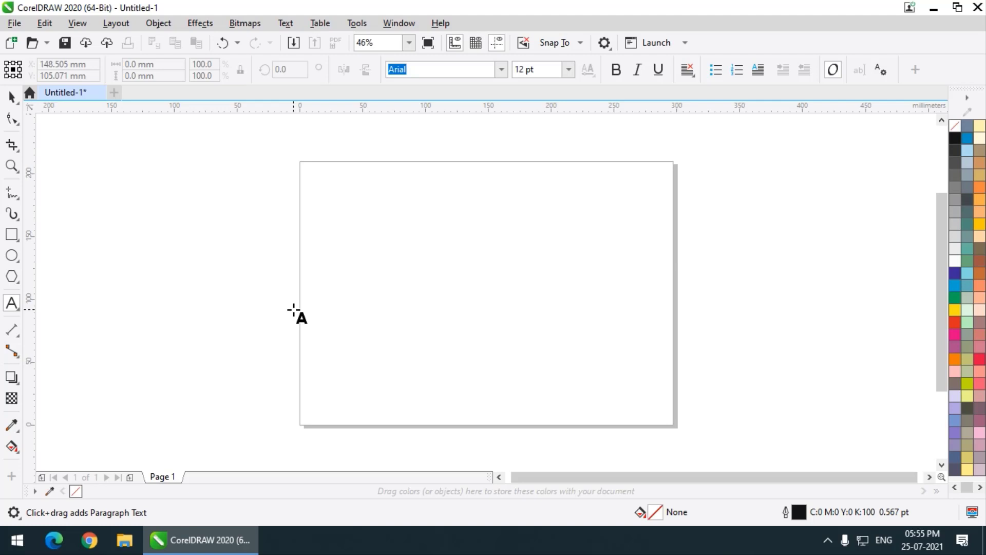
left_click(14, 304)
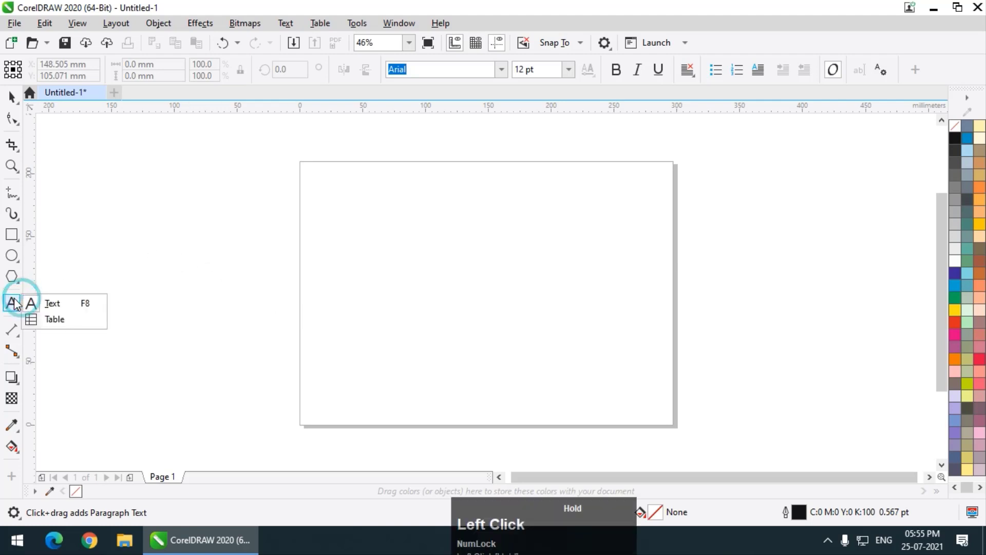
left_click(53, 306)
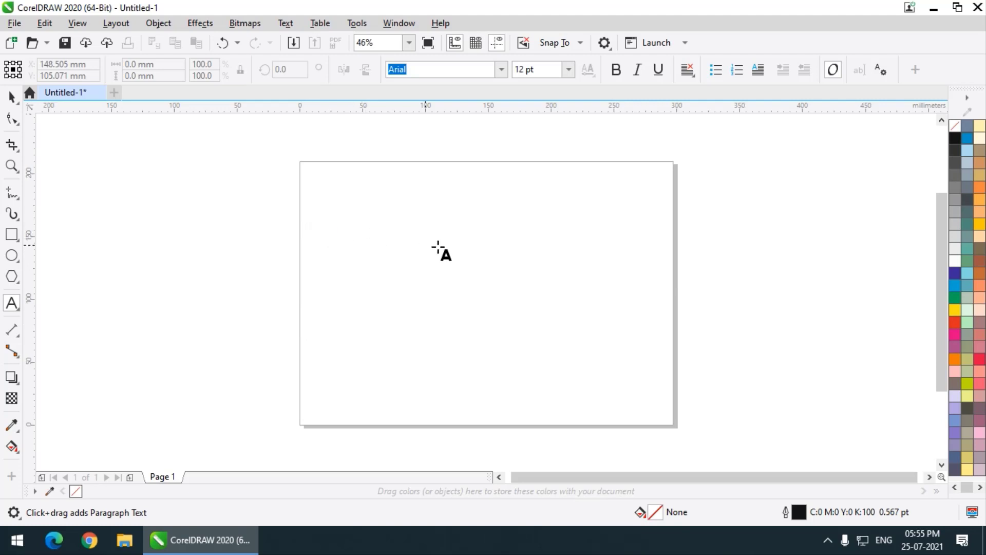
left_click(362, 241)
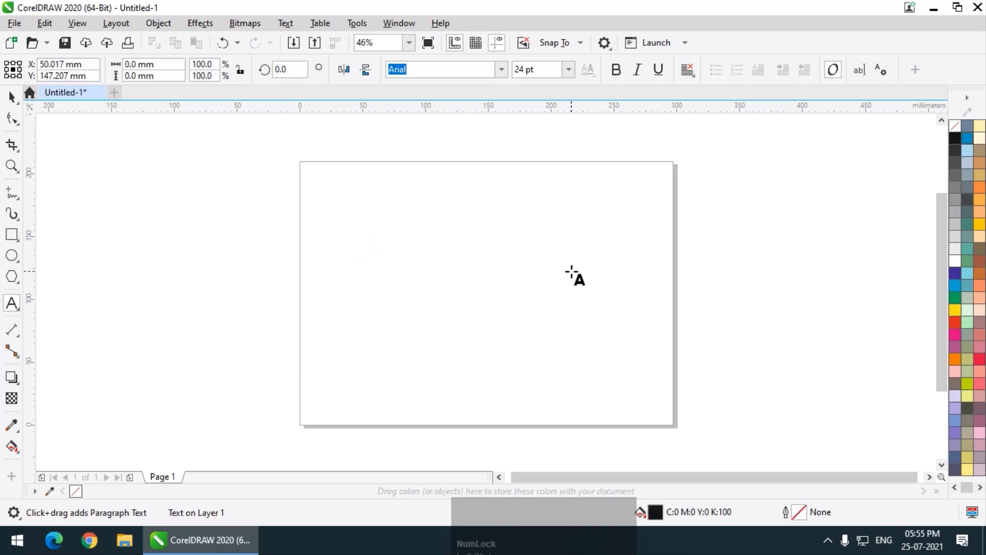
type("Graphi")
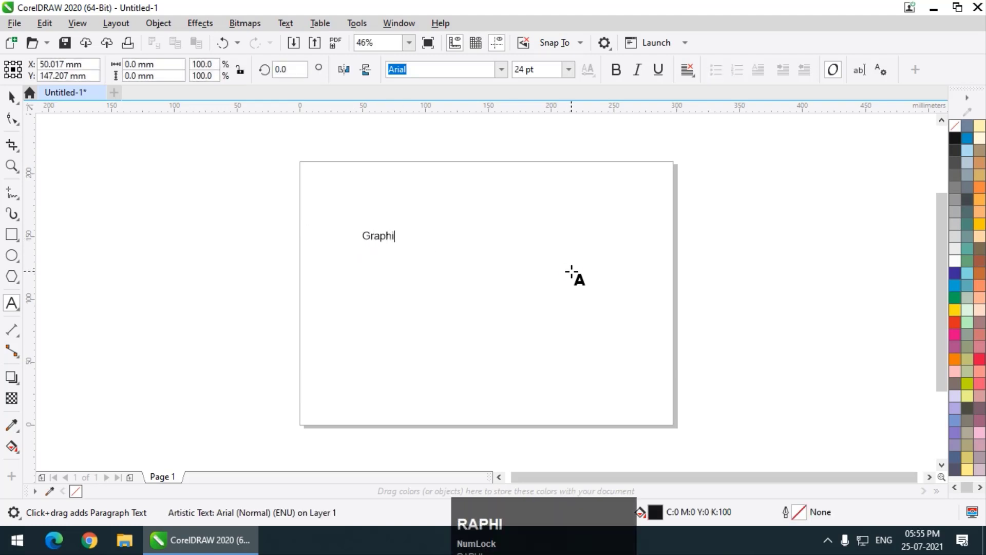
type("c Design")
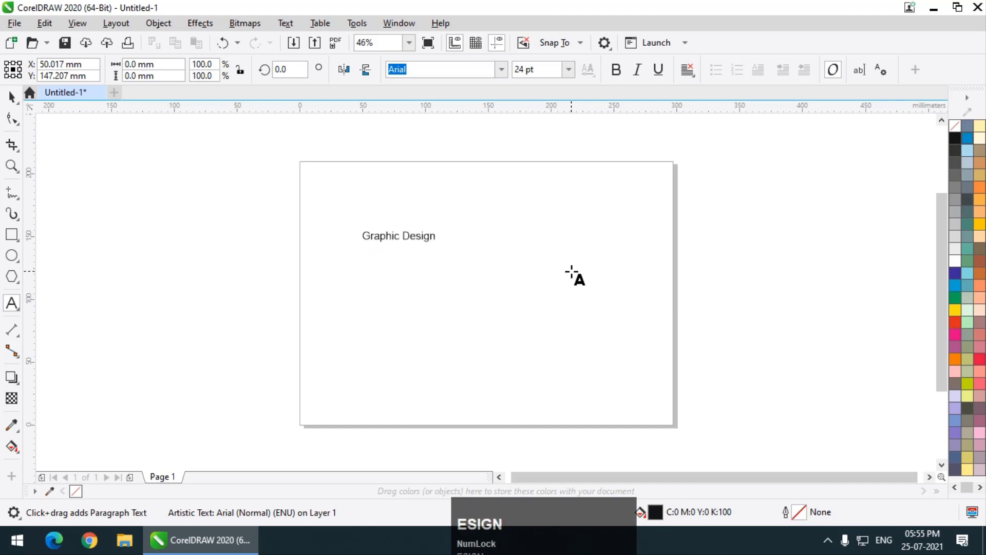
key("Escape")
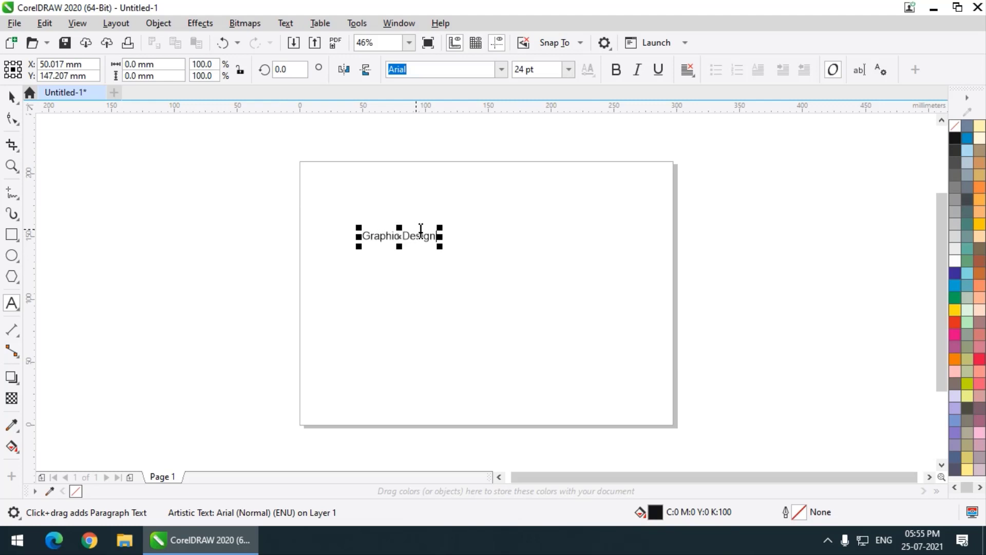
Append "dfjdsjf kldsjfkdsjfkldsjf" to "Graphic Design" and add the filler lines "djflksdjflskdjf", "sdflksdjflksdjfklsj", "sdlfjsdlkj" and "fkjsdlkfjslk".
type("dfjdsjf kldsjfkdsjfkldsjf")
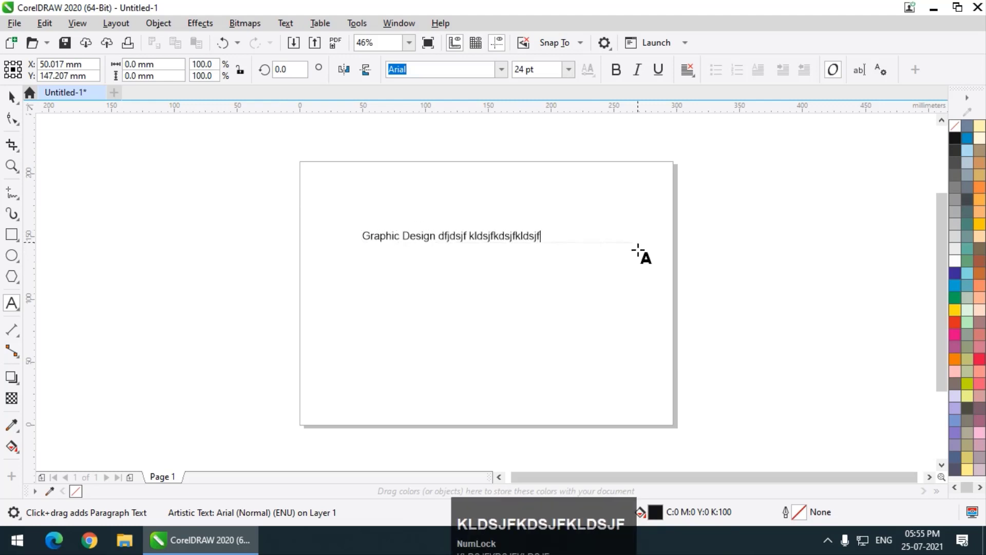
key("Return")
type("djflksdjflskdjf")
key("Return")
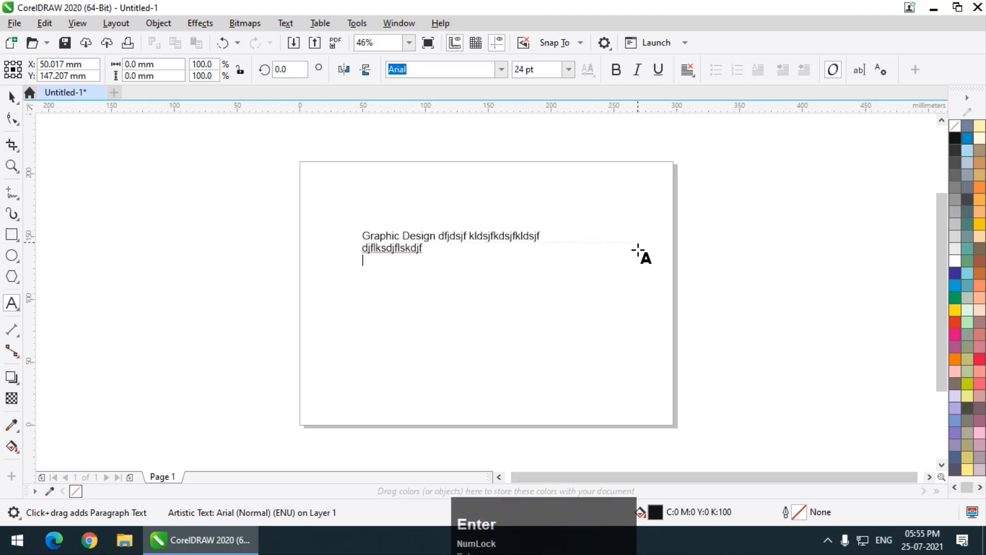
type("sdflksdjflksdjfklsj")
key("Return")
type("sdlfjsdlkj")
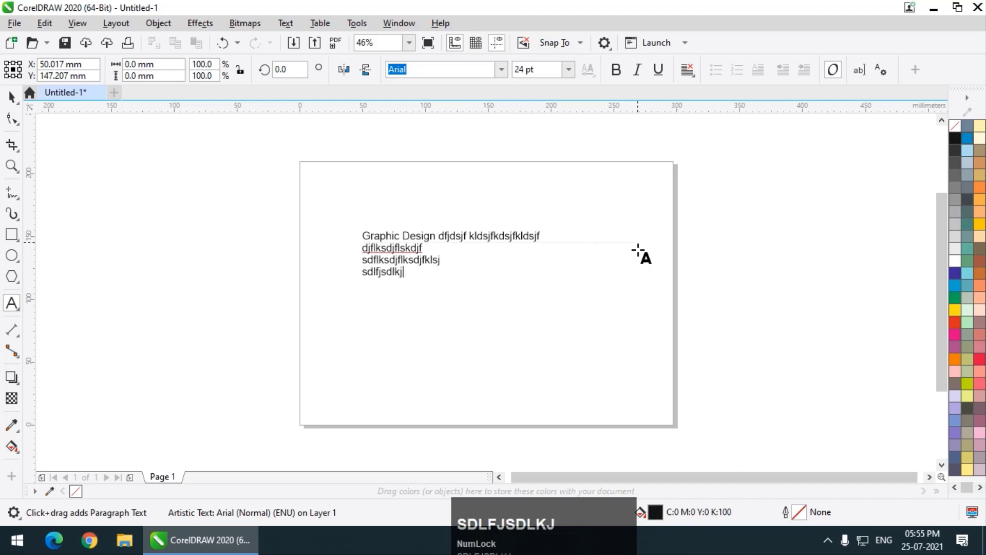
key("Return")
type("fkjsdlkfjslk")
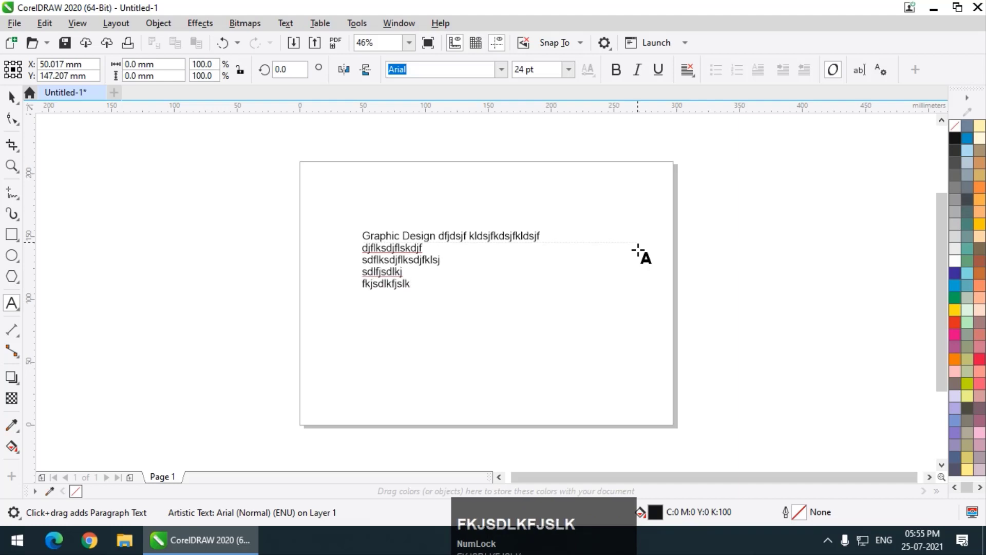
Move the artistic text block off the page to its left side, centred at about X -85 mm, Y 132 mm.
left_click(11, 97)
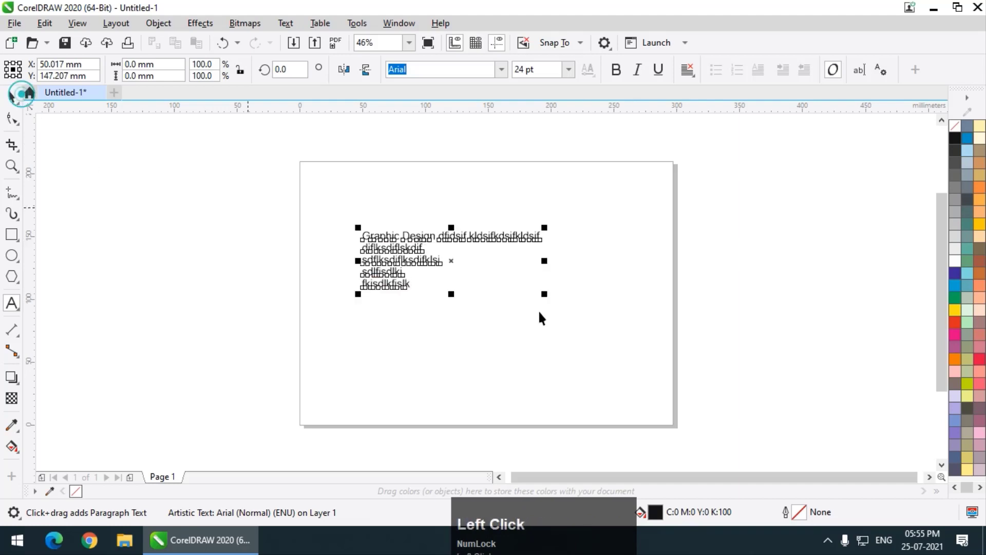
left_click(441, 235)
left_click_drag(367, 235, 212, 233)
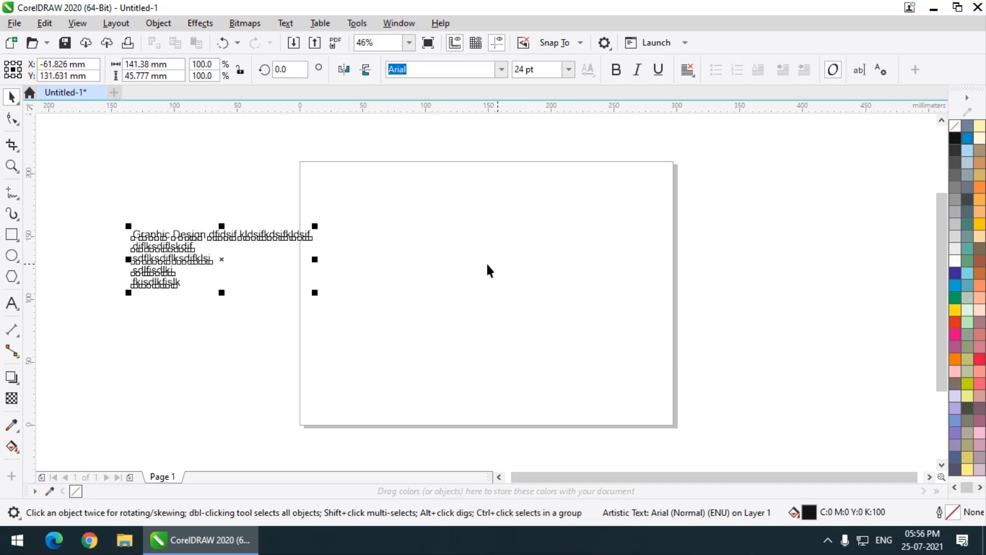
left_click_drag(268, 228, 240, 227)
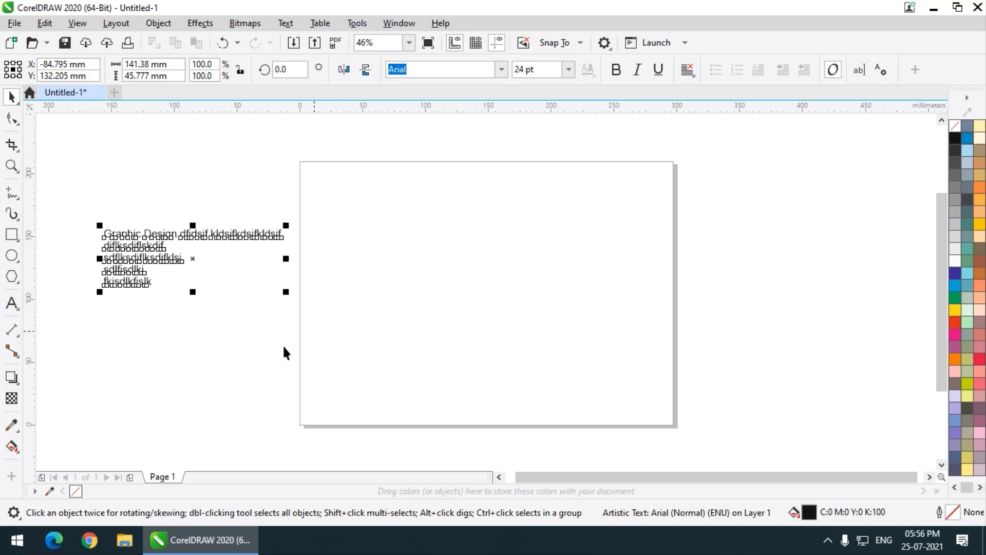
Draw a paragraph text frame about 251 × 162 mm inside the page margins and enter a line of random filler characters.
left_click(16, 306)
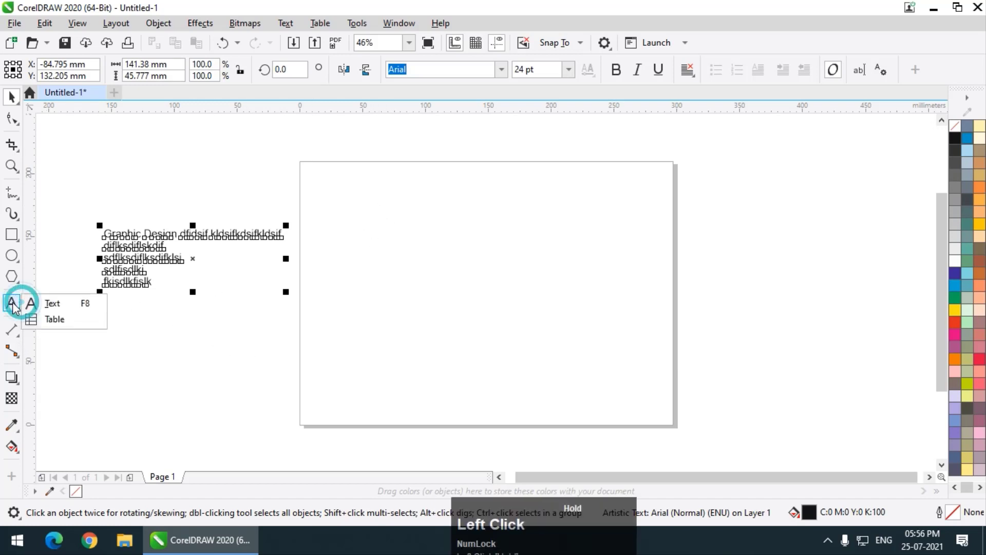
left_click(75, 303)
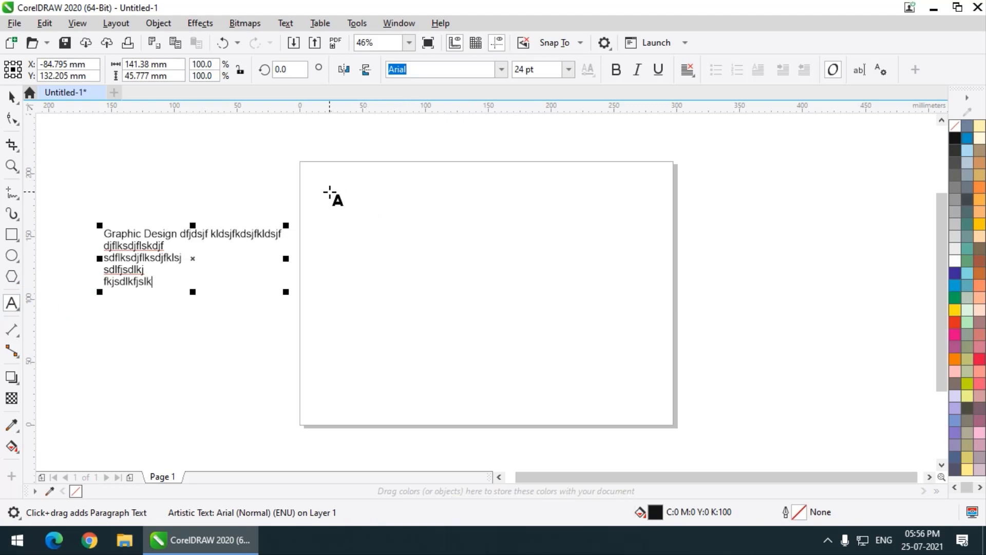
left_click_drag(330, 192, 649, 399)
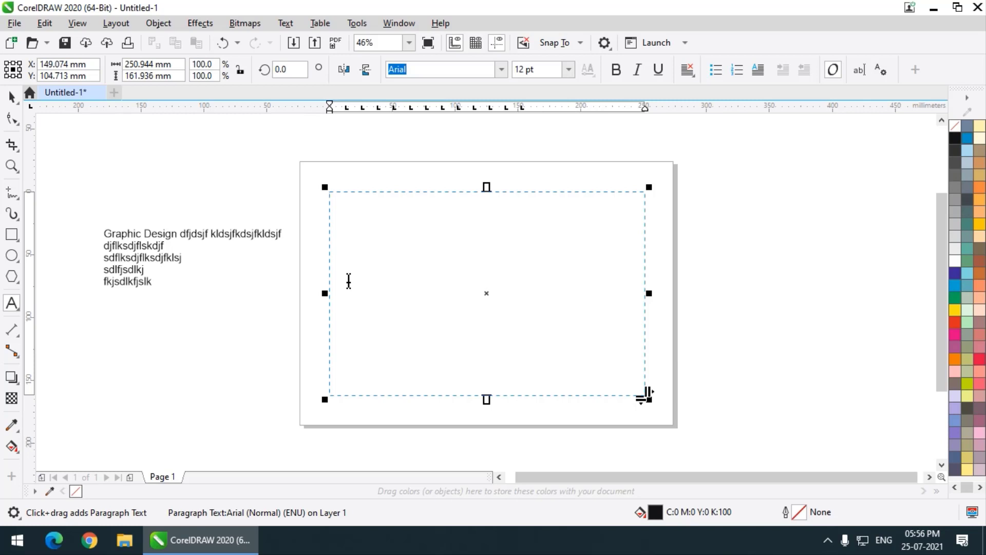
type("kdfjsdlk klsdjflksdj ksdj fklsdjfklsd jfklsdjfl")
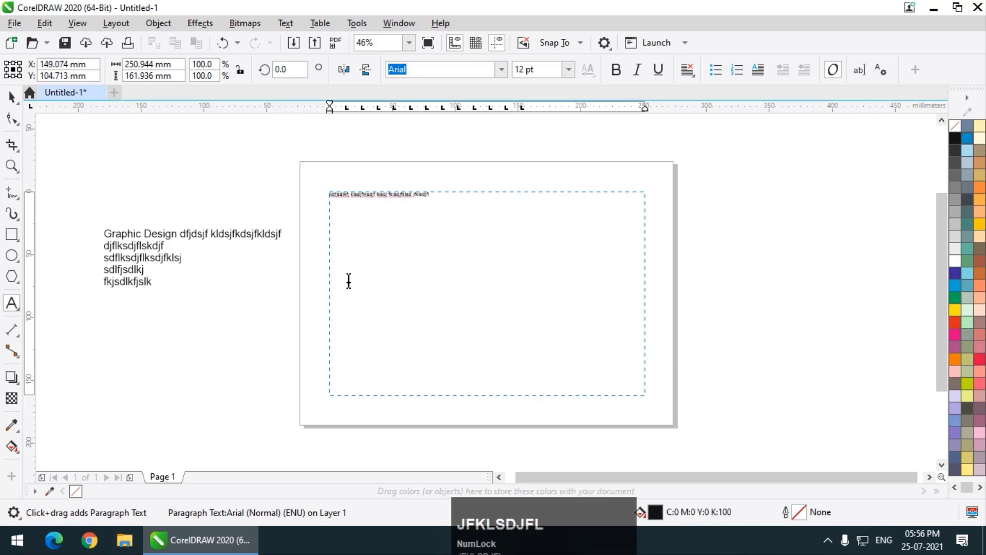
type("ksdjfklj")
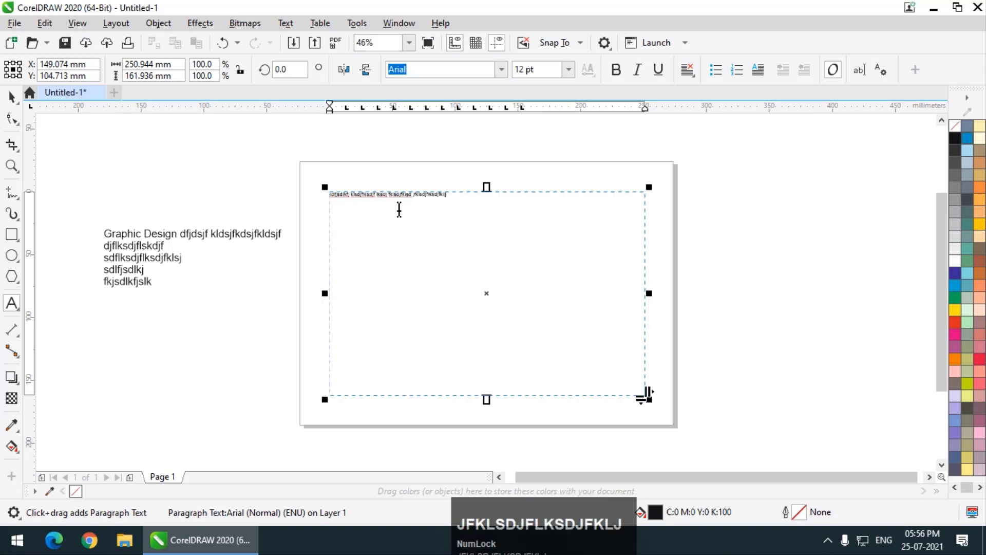
Launch Google Chrome and switch back to the CorelDRAW document.
left_click(94, 539)
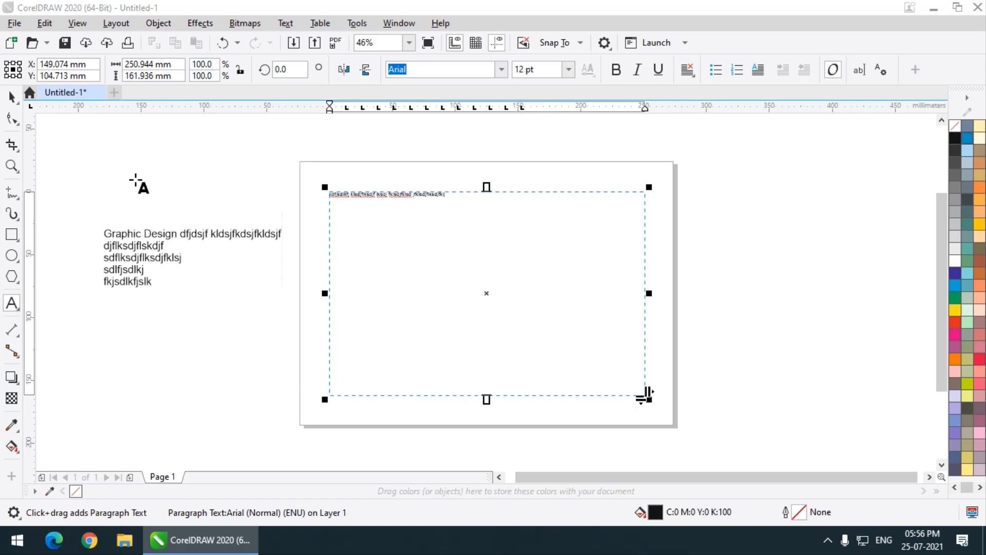
key("super+2")
left_click(264, 543)
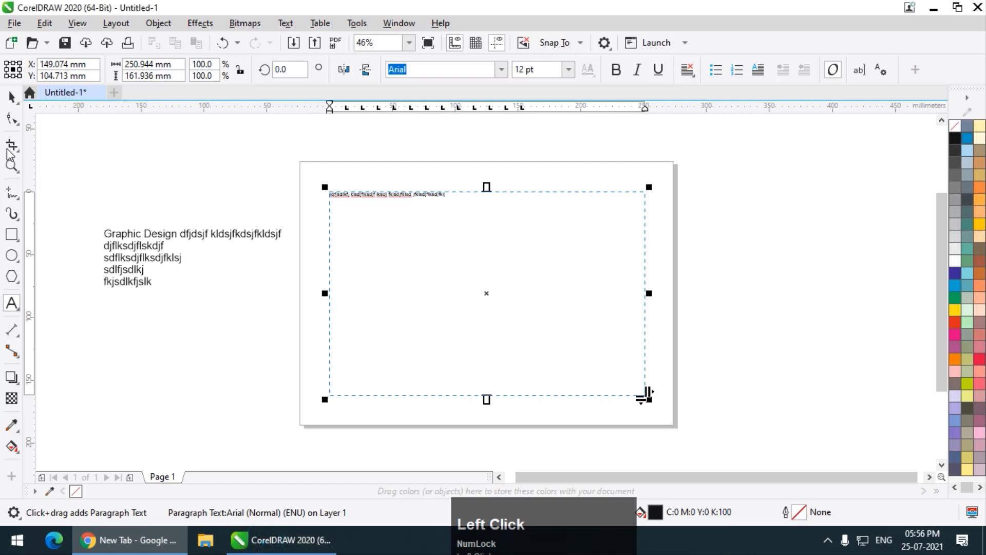
Move the artistic text block slightly farther left of the page and lower, and select the paragraph text frame.
left_click(165, 169)
left_click(146, 233)
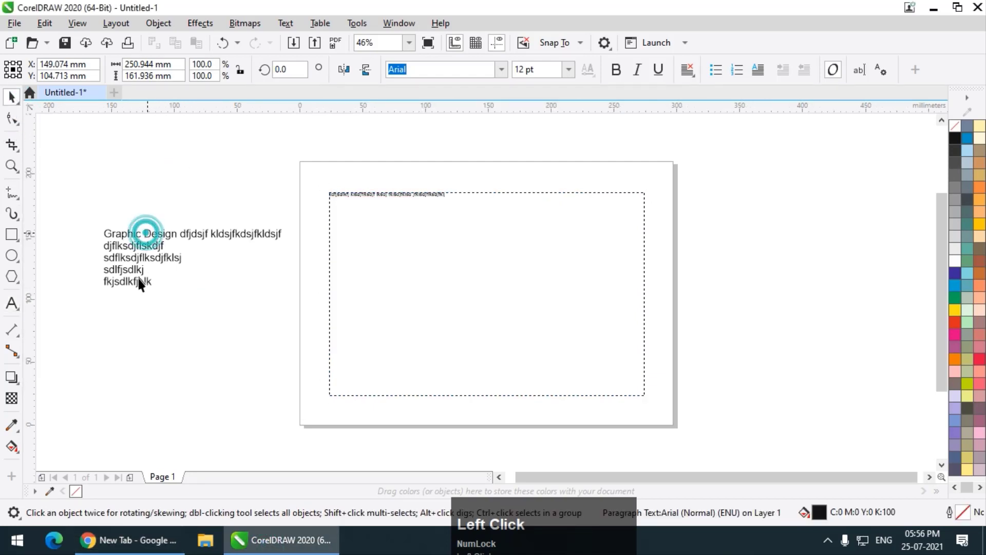
left_click(194, 186)
left_click_drag(154, 249, 122, 260)
left_click(361, 198)
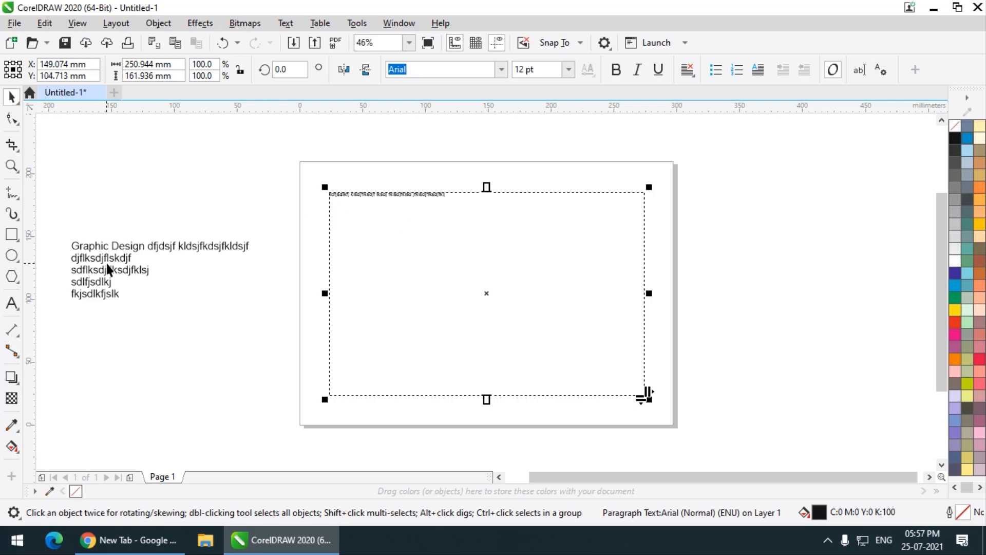
Switch to Google Chrome, search for "dummy text" and load the Lorem Ipsum generator site lipsum.com.
left_click(139, 539)
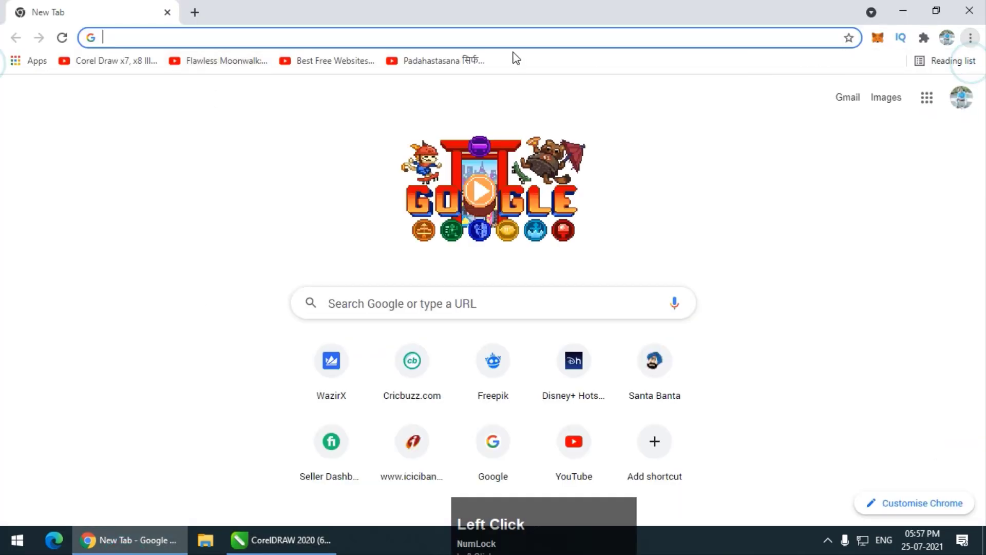
type("dummy ")
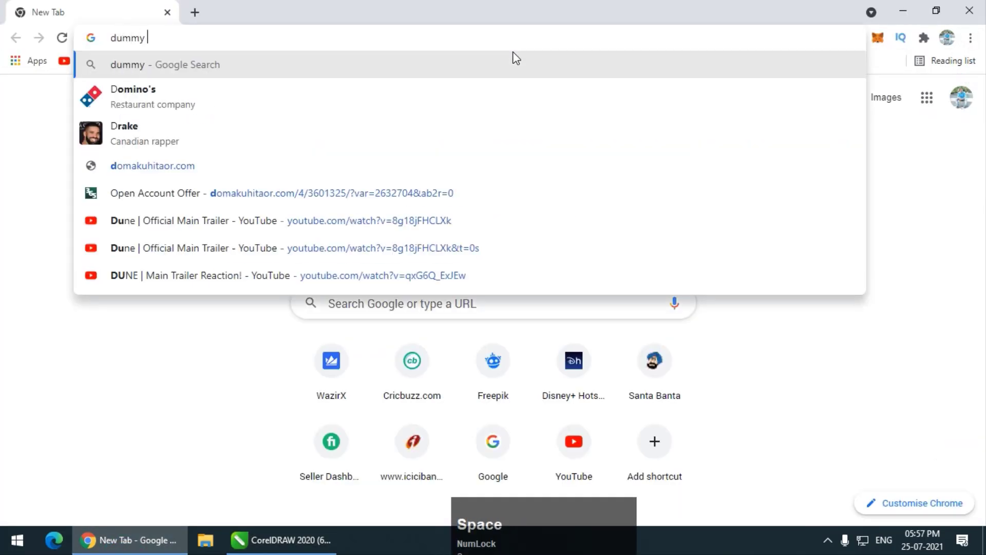
type("text")
key("Return")
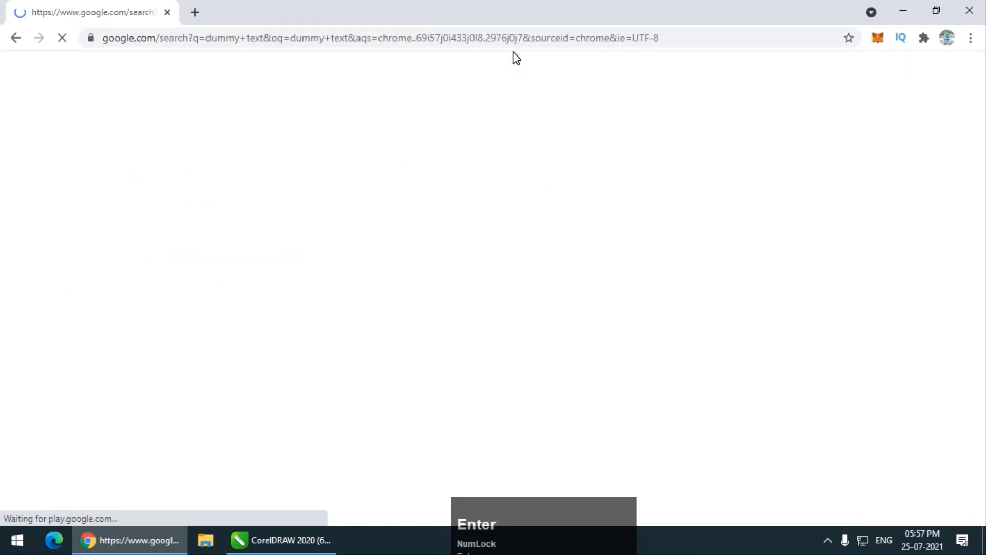
left_click(280, 210)
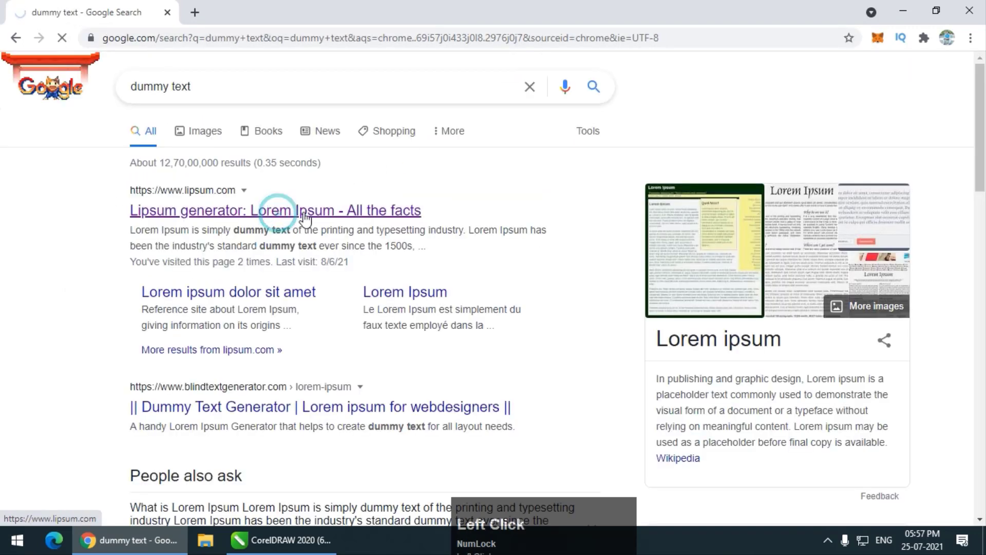
scroll(295, 212, "up", 1)
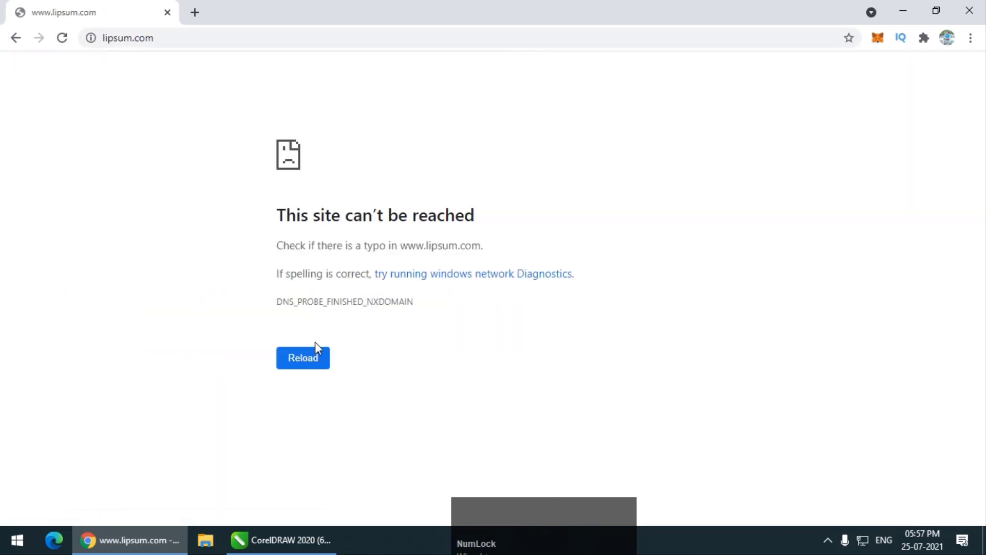
left_click(304, 359)
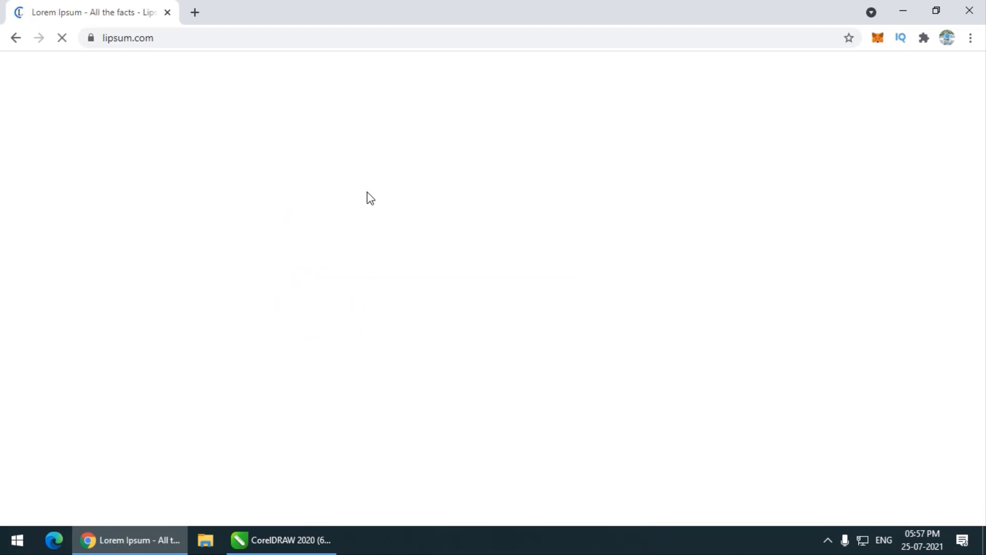
Copy the "What is Lorem Ipsum?" heading and its paragraph from the web page.
scroll(379, 175, "down", 1)
scroll(360, 183, "down", 3)
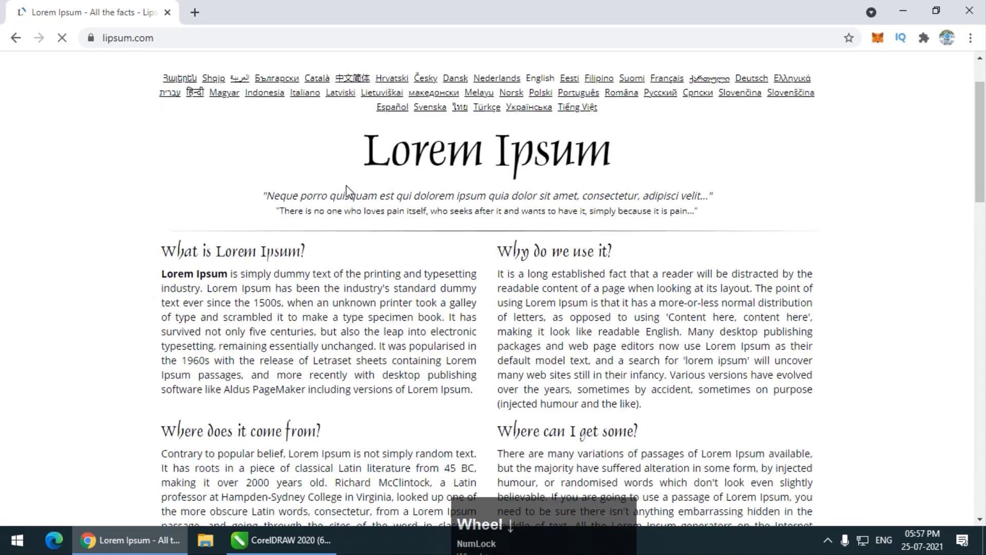
left_click_drag(170, 179, 473, 329)
right_click(409, 272)
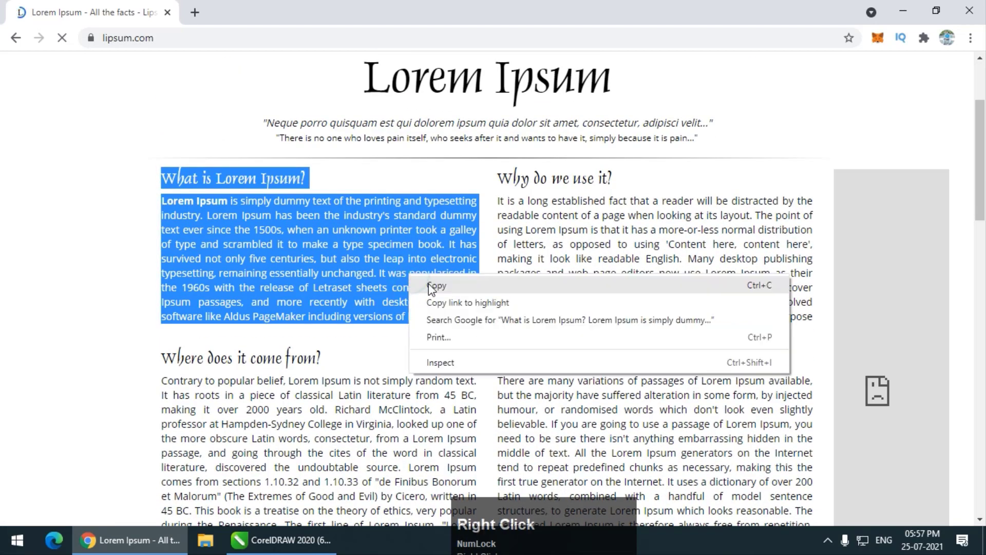
left_click(426, 284)
Switch to CorelDRAW and replace all filler in the paragraph text frame with the copied Lorem Ipsum text.
left_click(280, 540)
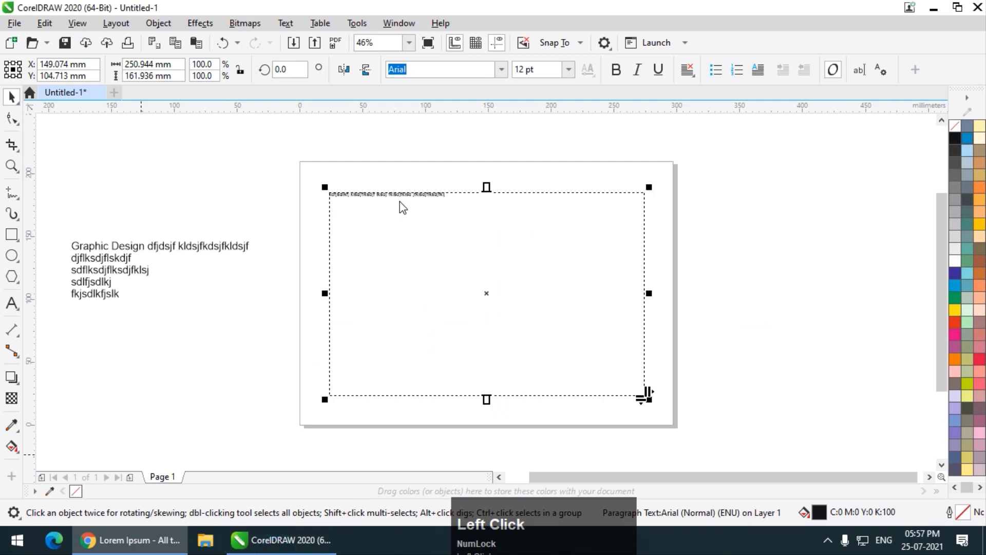
left_click(429, 196)
left_click(431, 199)
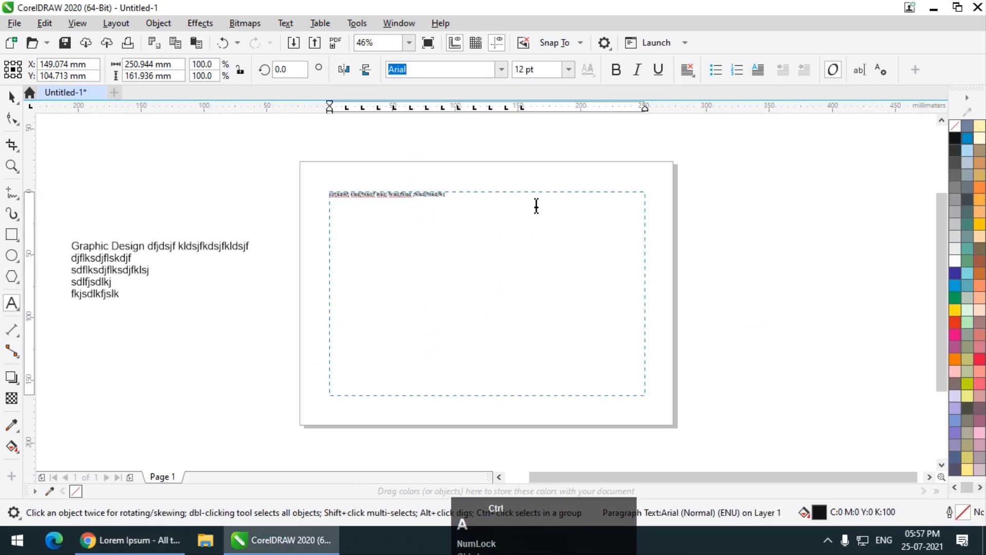
key("ctrl+a")
key("ctrl+v")
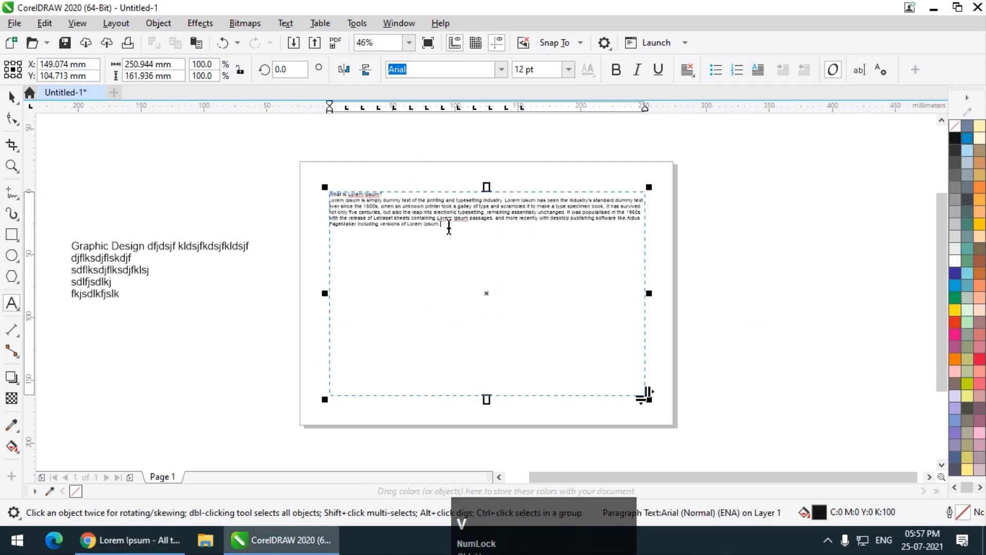
Set all the Lorem Ipsum text in the paragraph frame to 24 pt.
left_click_drag(445, 224, 306, 190)
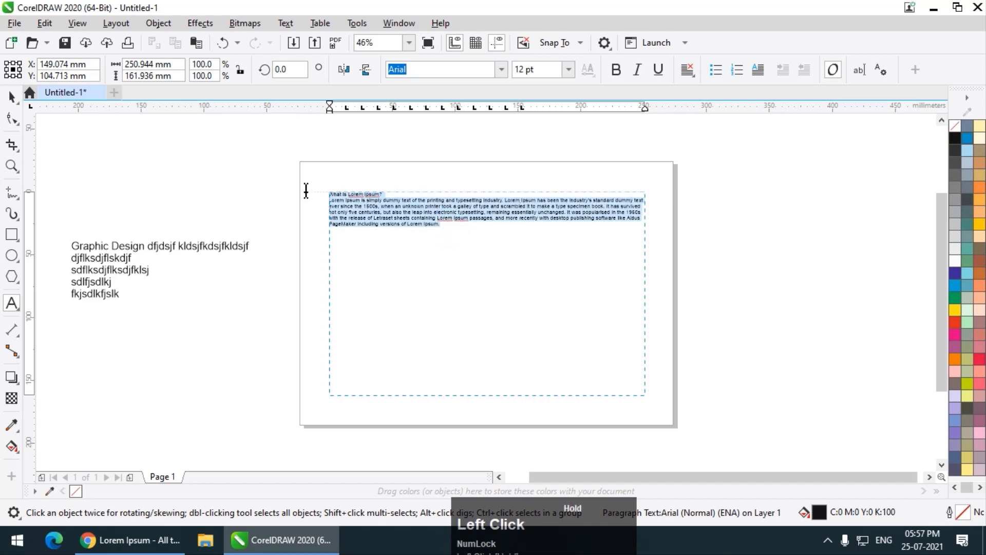
left_click(568, 69)
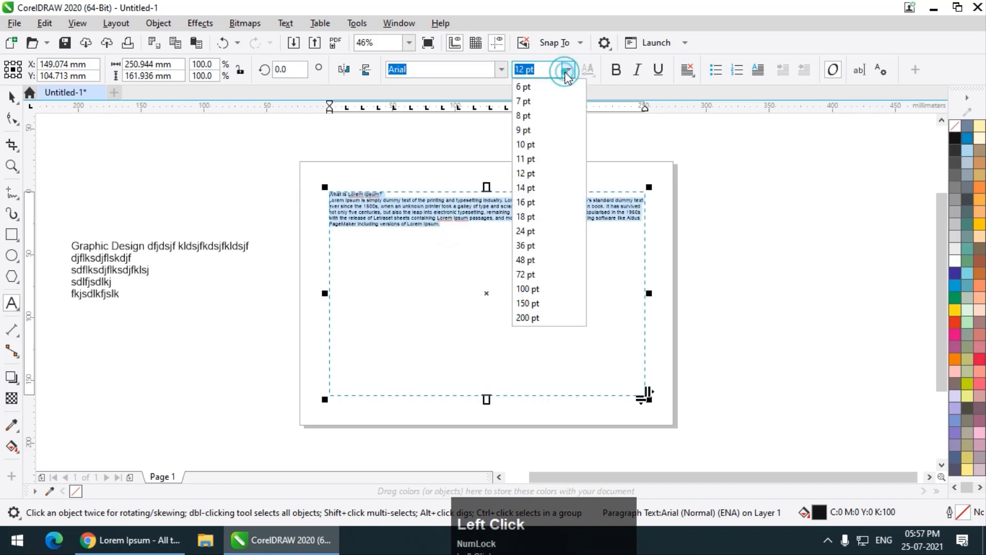
left_click(535, 231)
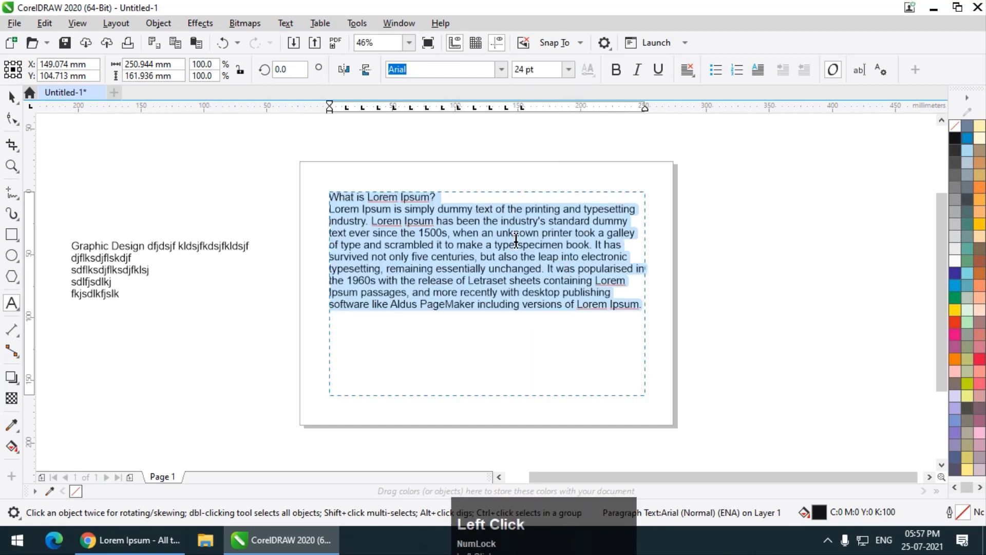
left_click(516, 237)
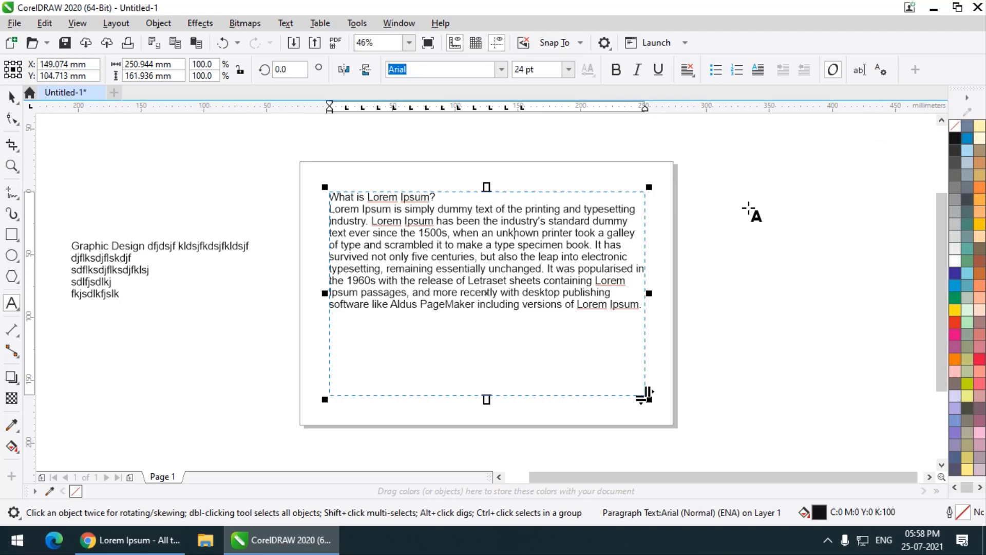
Check the available text alignment options and open the Text docker with its character settings.
left_click(687, 72)
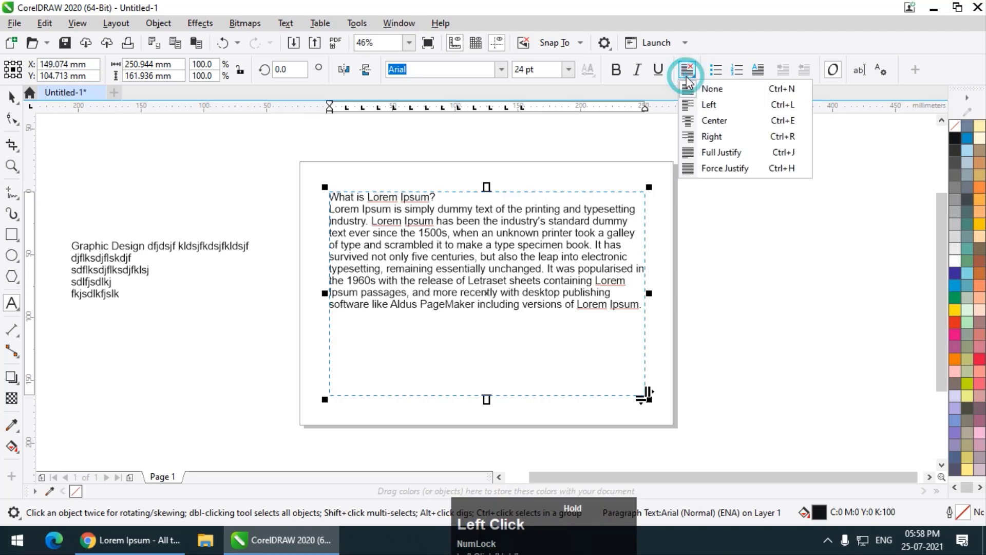
left_click(687, 71)
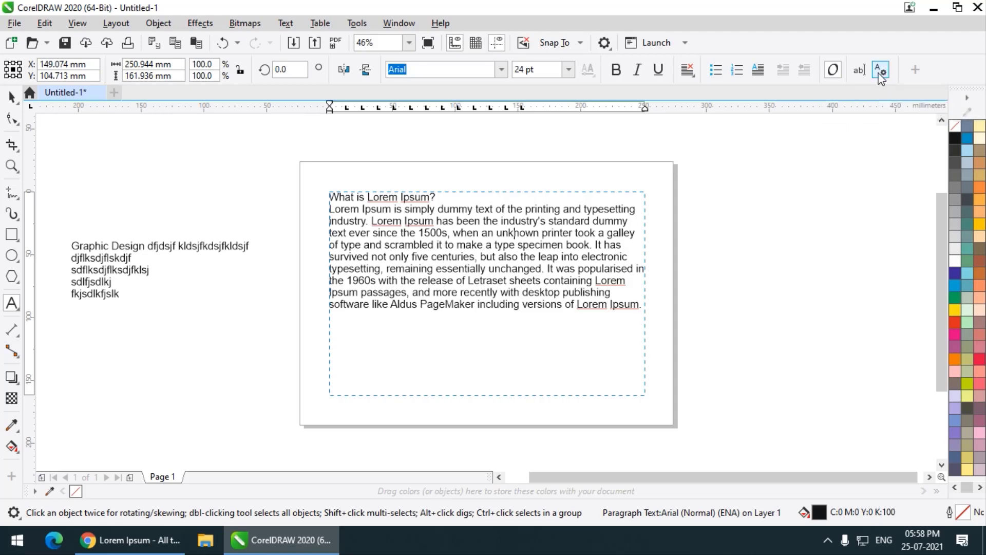
left_click(386, 26)
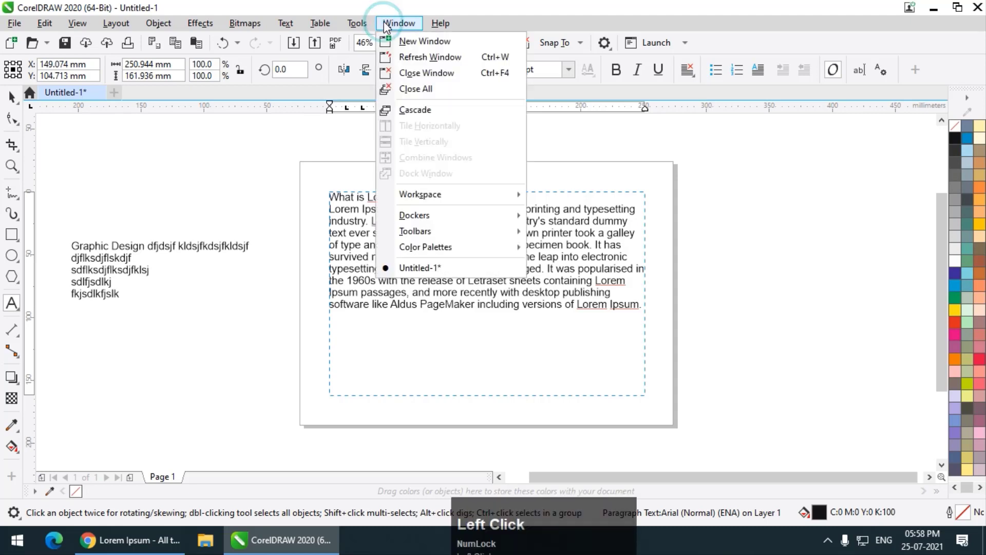
mouse_move(454, 220)
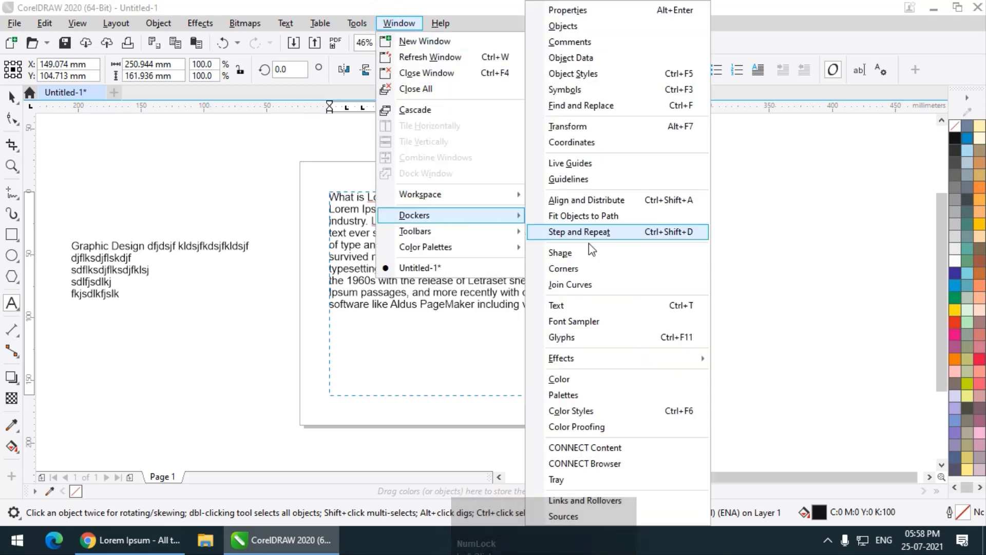
left_click(571, 306)
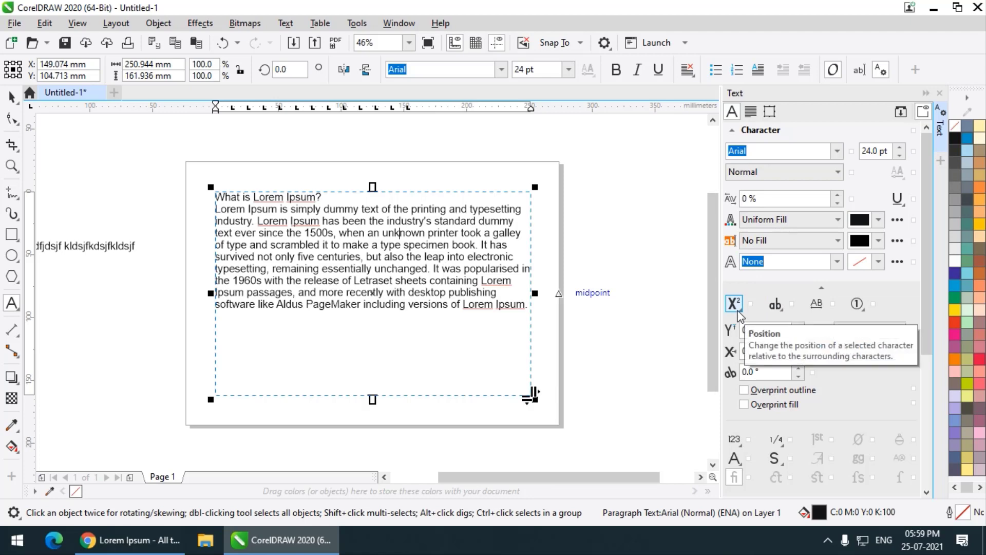
left_click(776, 305)
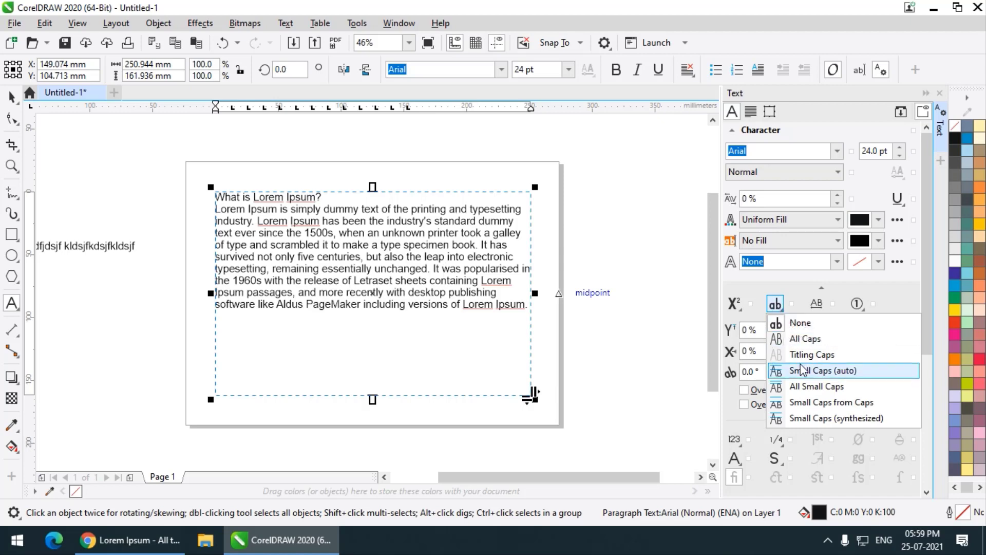
left_click(445, 226)
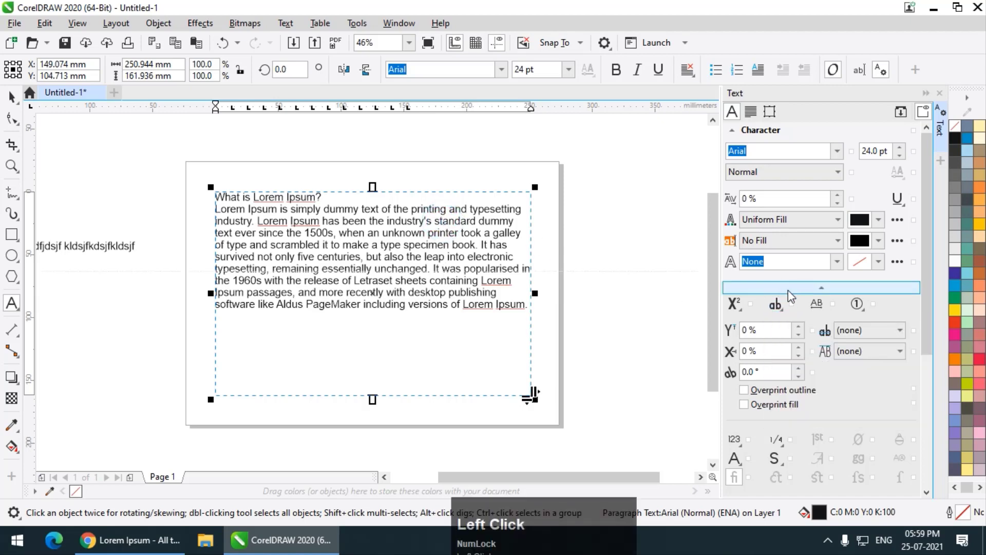
scroll(391, 207, "up", 3)
scroll(390, 207, "down", 3)
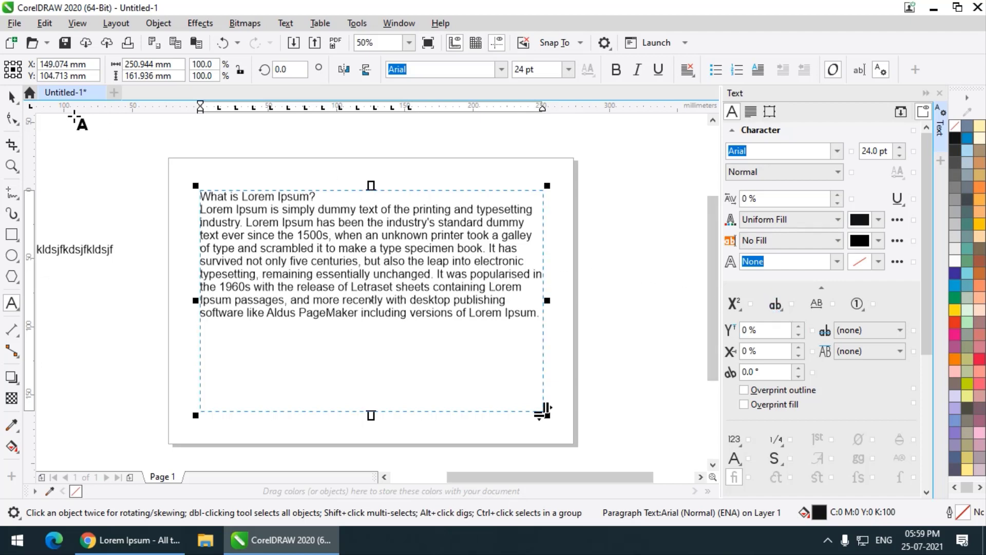
Select the paragraph frame as an object, try All Caps on its text and reset the capitalization to None.
left_click(11, 96)
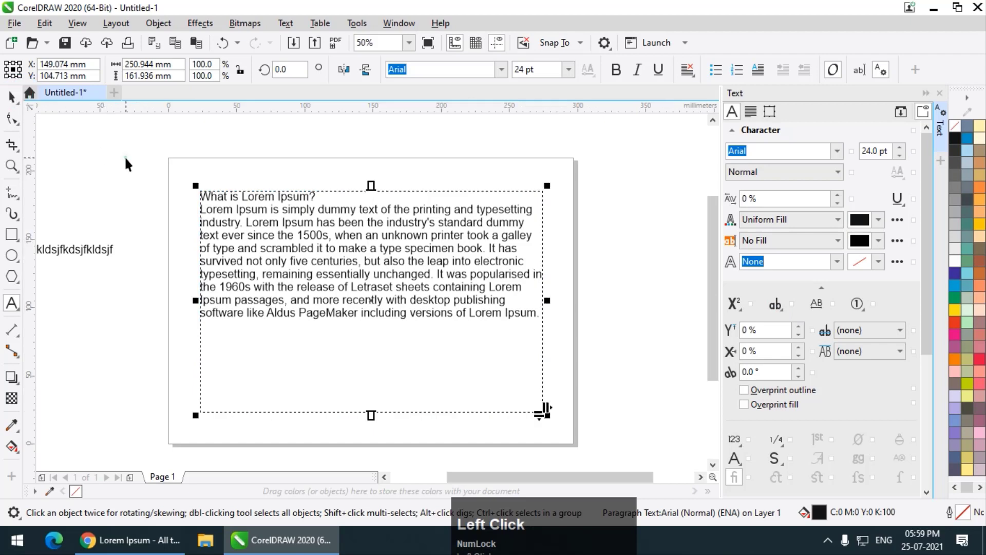
left_click(513, 152)
left_click(437, 246)
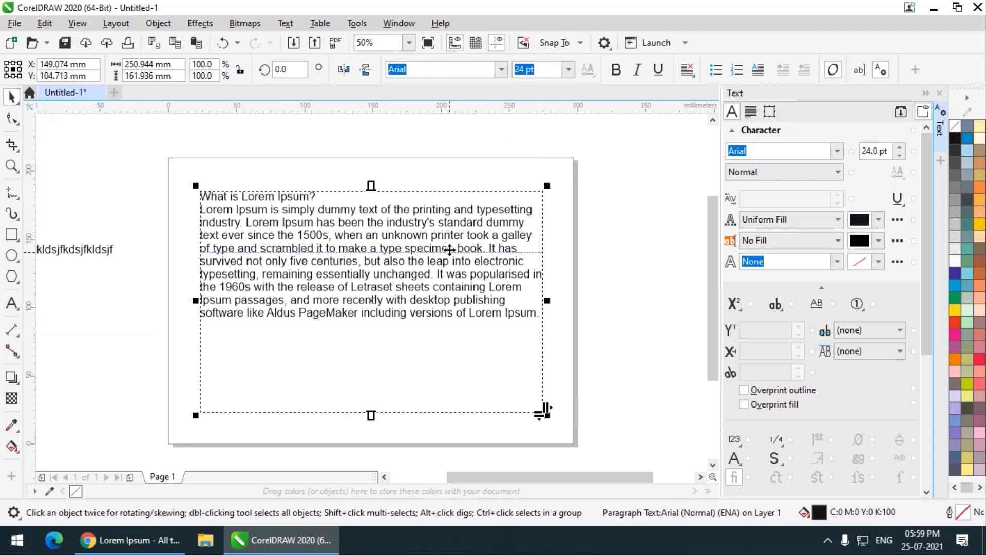
left_click(776, 304)
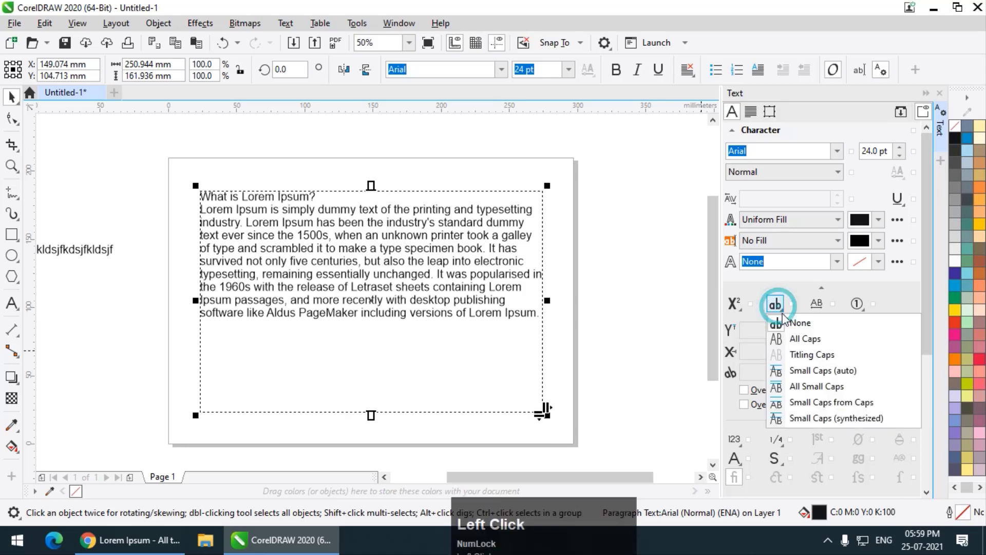
left_click(804, 339)
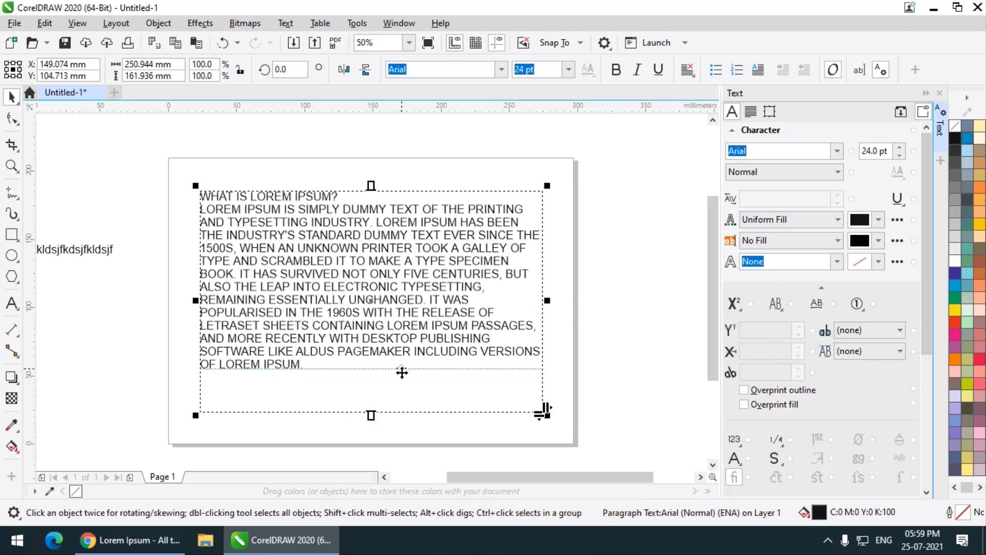
left_click(776, 303)
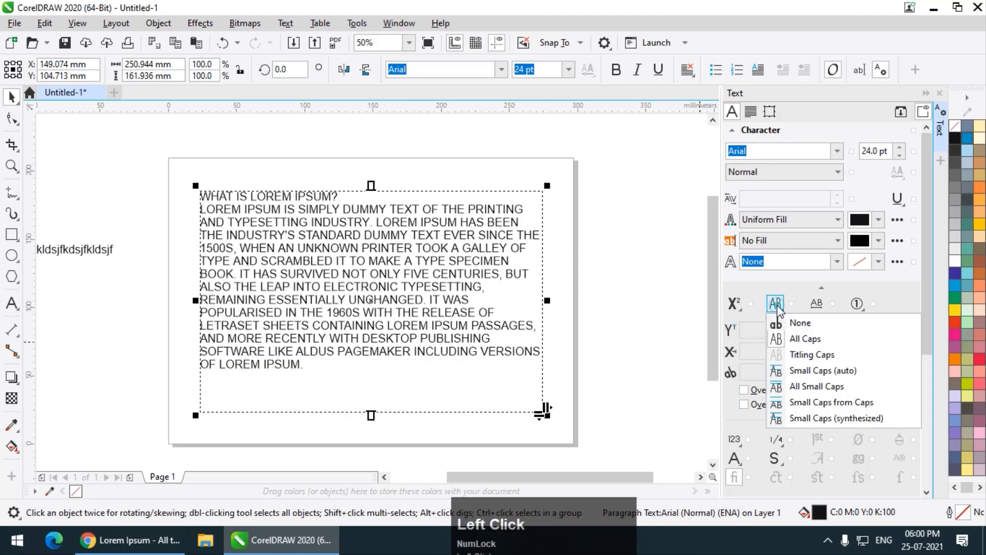
left_click(801, 324)
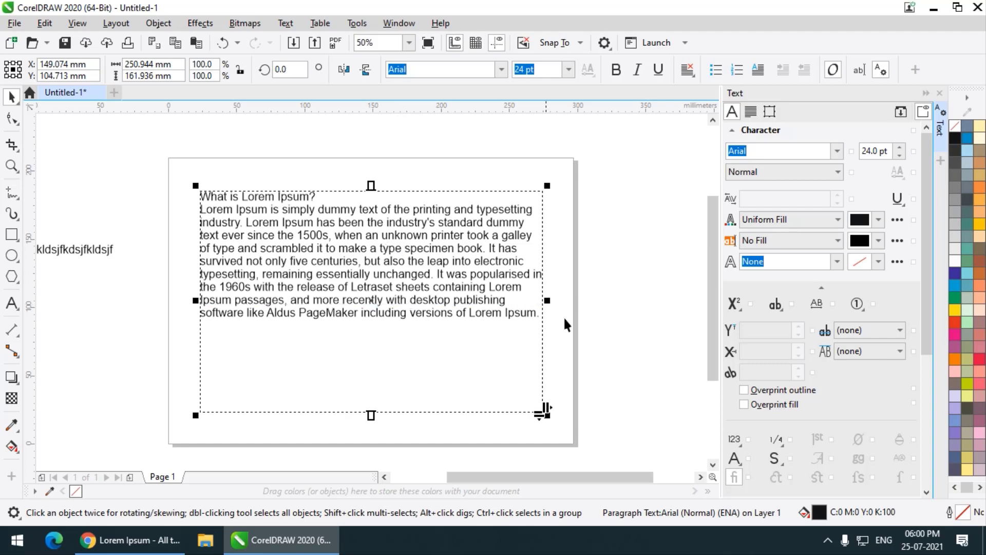
Set the capitalization of the paragraph frame's text to Titling Caps and inspect the letters up close.
left_click(775, 305)
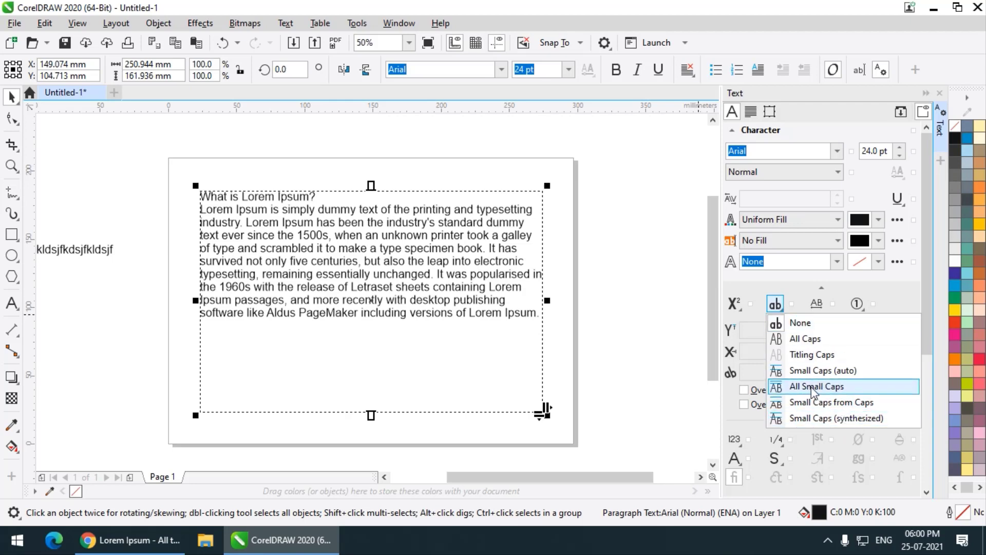
left_click(818, 359)
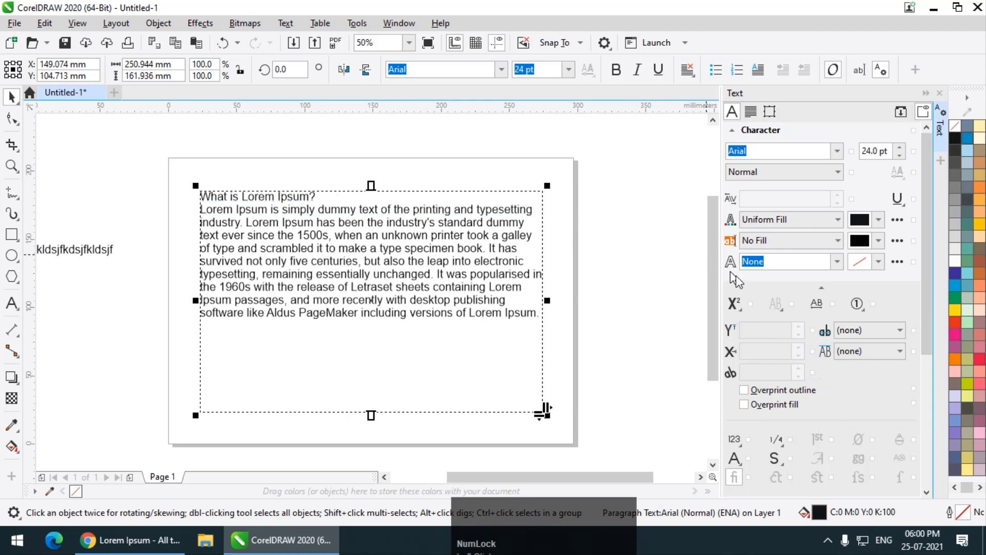
left_click(774, 303)
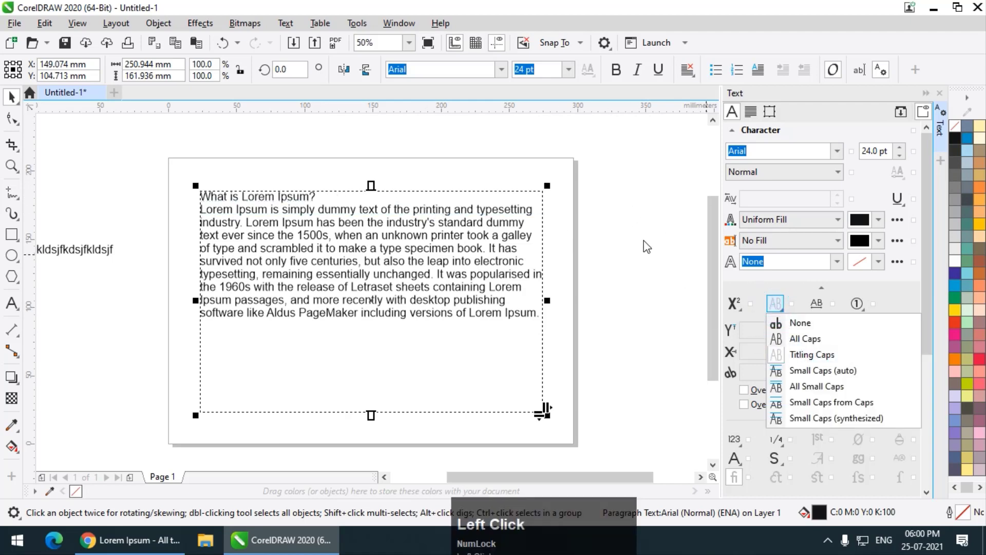
scroll(381, 237, "up", 2)
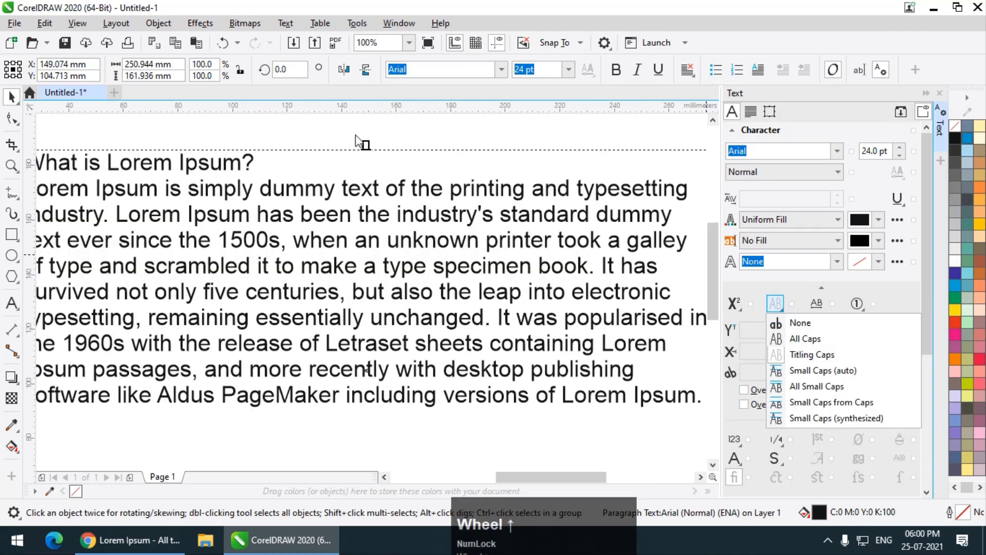
scroll(311, 226, "down", 2)
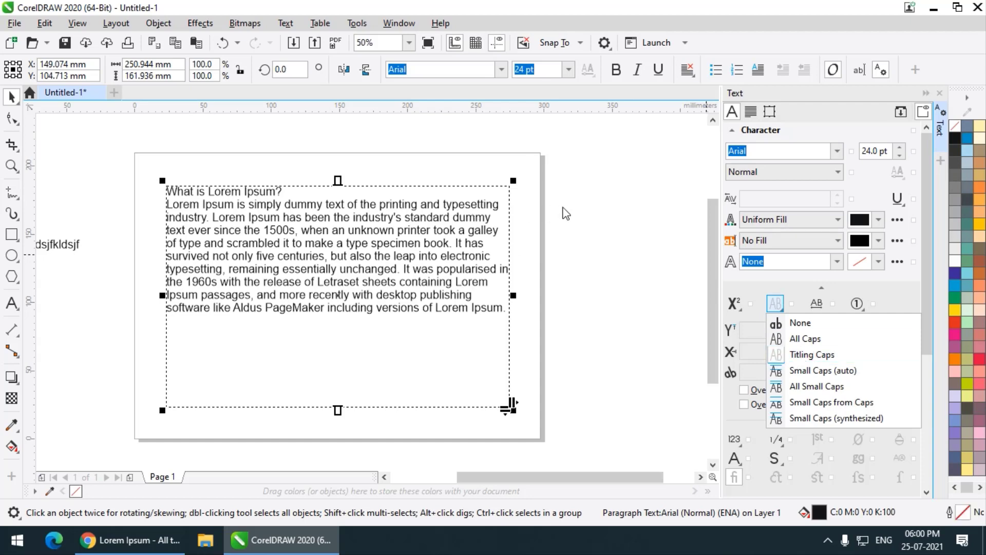
left_click(608, 204)
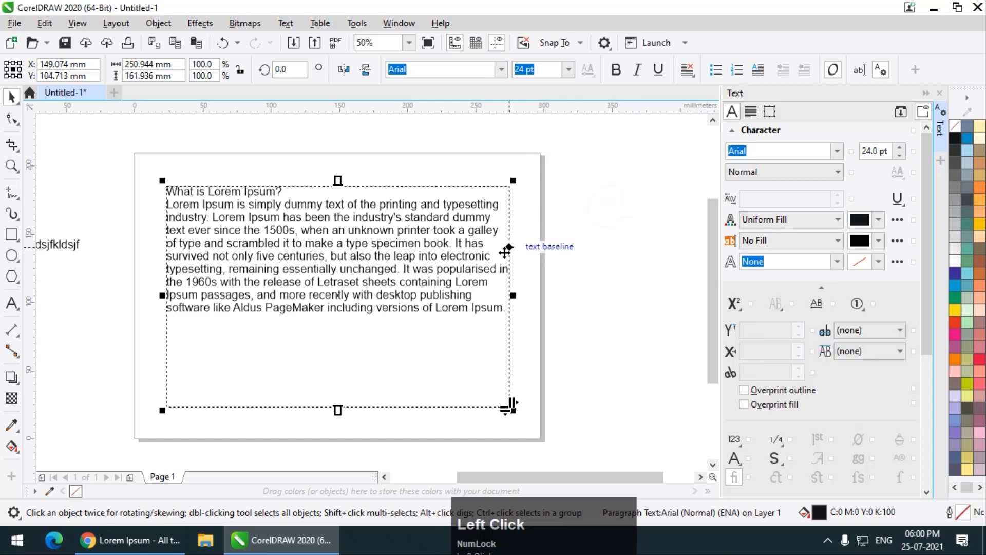
Extend the paragraph frame downward to a height of about 201 mm and start a new line at the end of its text.
scroll(542, 275, "down", 1)
scroll(494, 267, "up", 1)
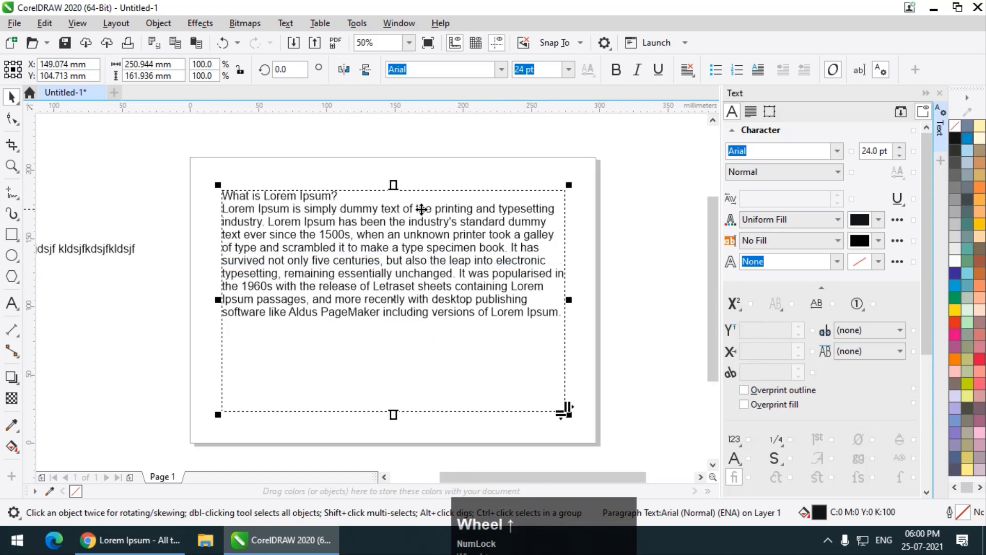
scroll(449, 228, "down", 1)
scroll(449, 228, "up", 1)
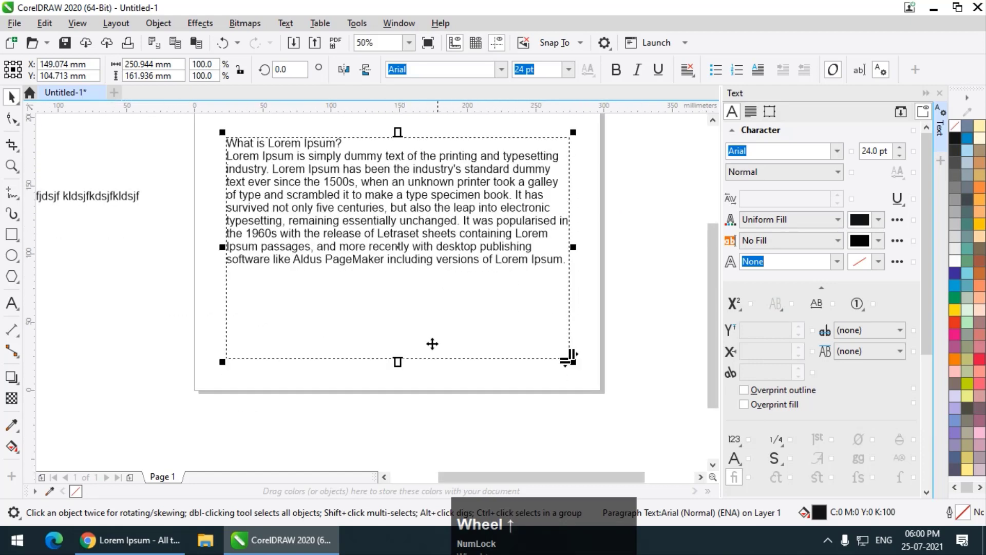
left_click_drag(396, 359, 398, 415)
scroll(399, 261, "down", 1)
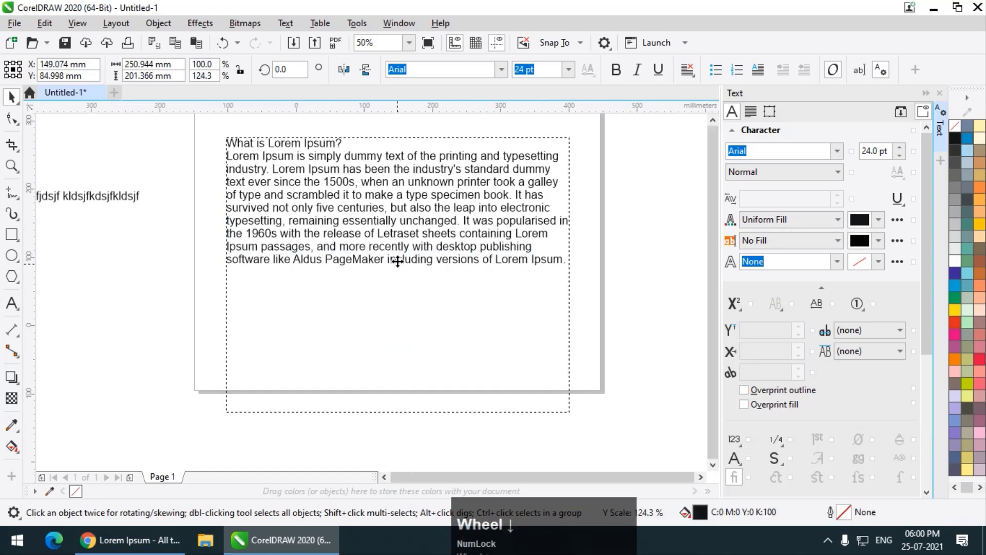
scroll(440, 249, "up", 1)
double_click(523, 272)
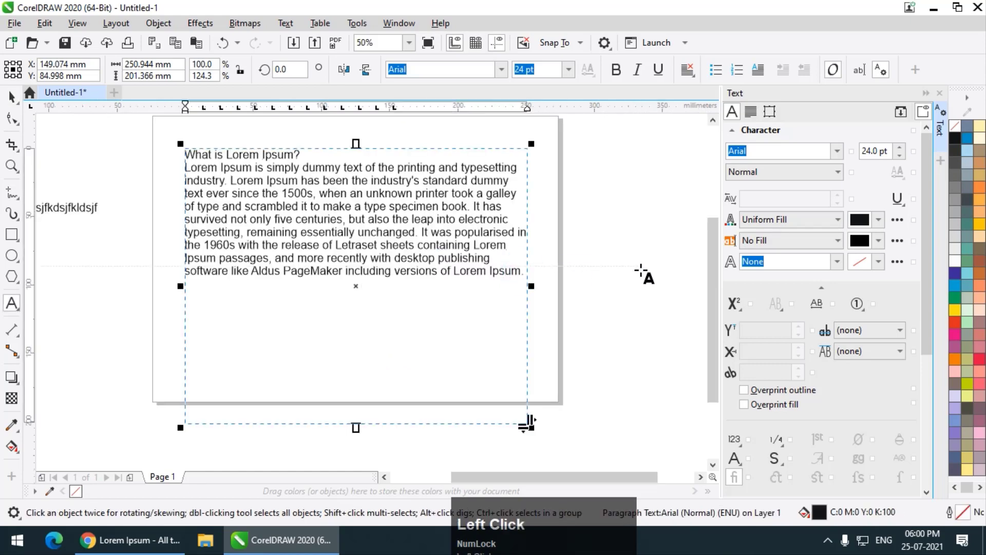
key("Return")
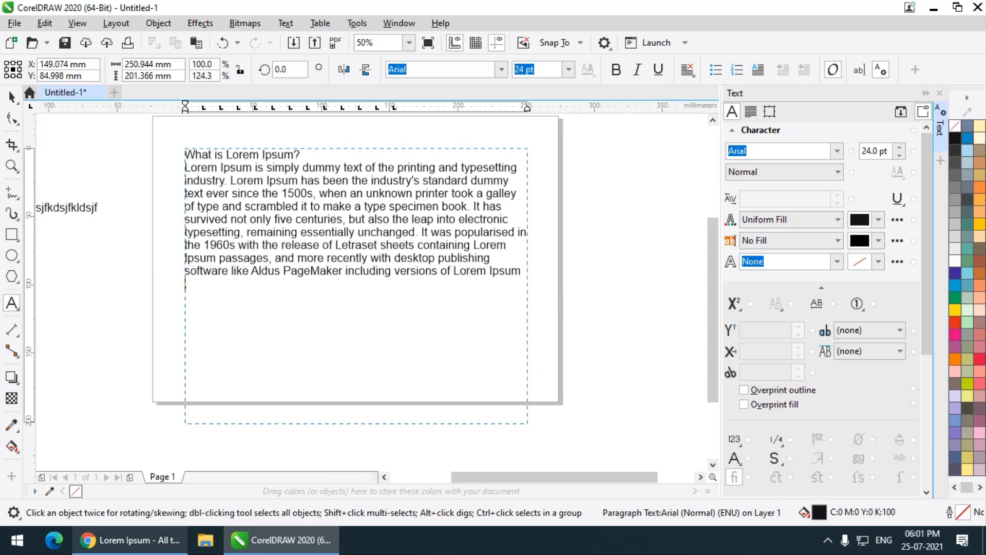
Switch to Google Chrome and copy the "Why do we use it?" heading and its paragraph from lipsum.com.
left_click(128, 539)
scroll(418, 281, "down", 2)
scroll(419, 281, "up", 1)
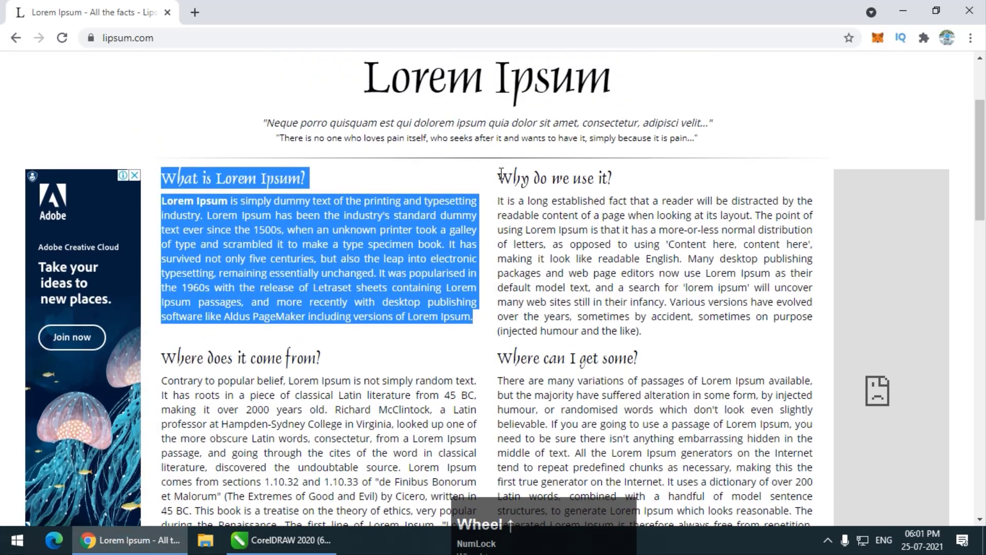
left_click_drag(498, 173, 672, 332)
right_click(581, 234)
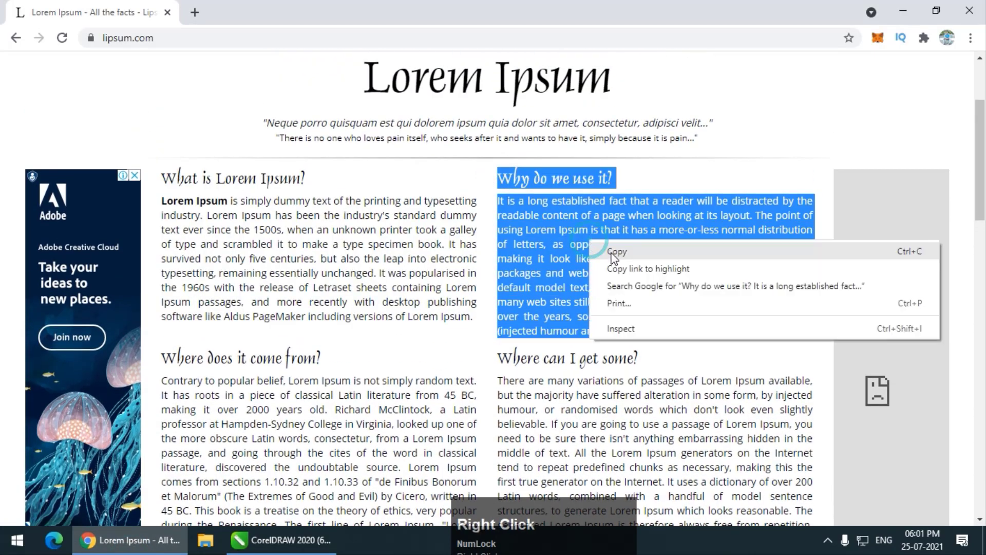
left_click(599, 249)
Switch to CorelDRAW, paste the copied passage on the new line and extend the frame to about 216 mm high.
left_click(279, 539)
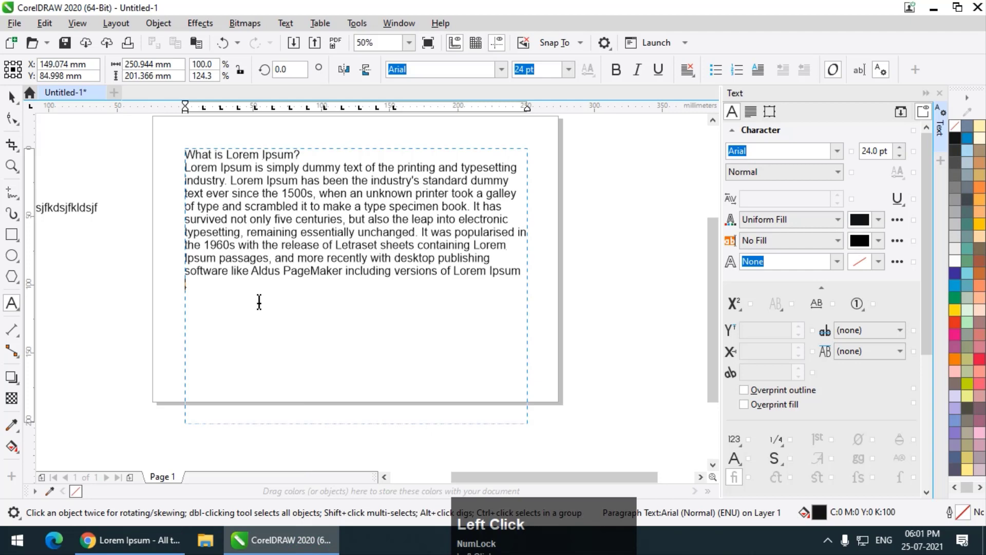
key("ctrl+v")
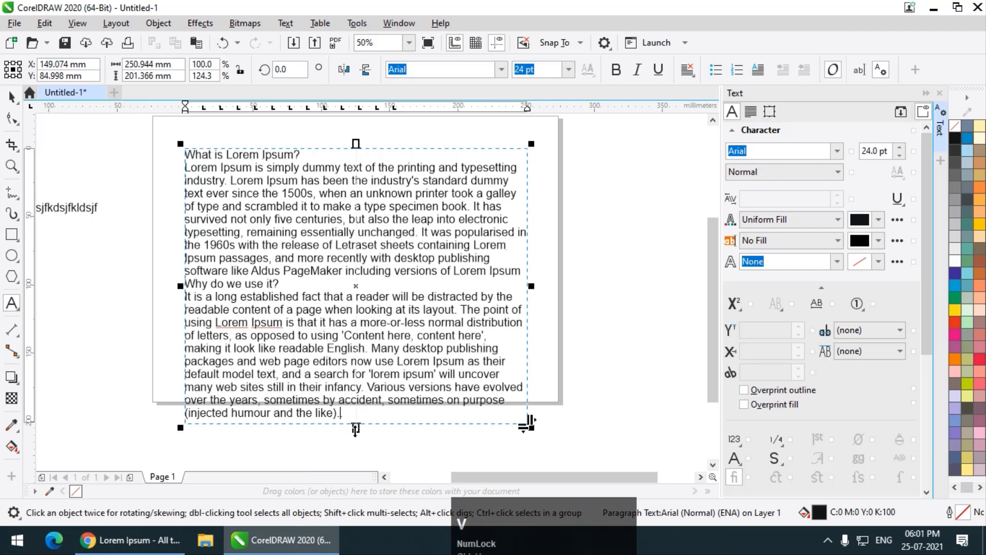
left_click_drag(356, 429, 355, 449)
Indent the first line of both body paragraphs, under "Why do we use it?" and "What is Lorem Ipsum?", by one tab stop.
scroll(195, 299, "up", 1)
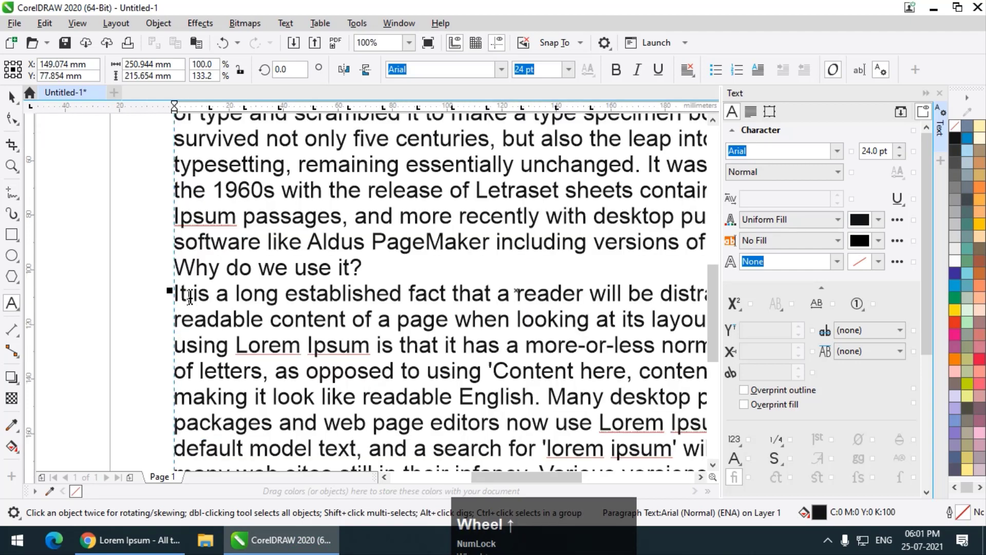
left_click(404, 257)
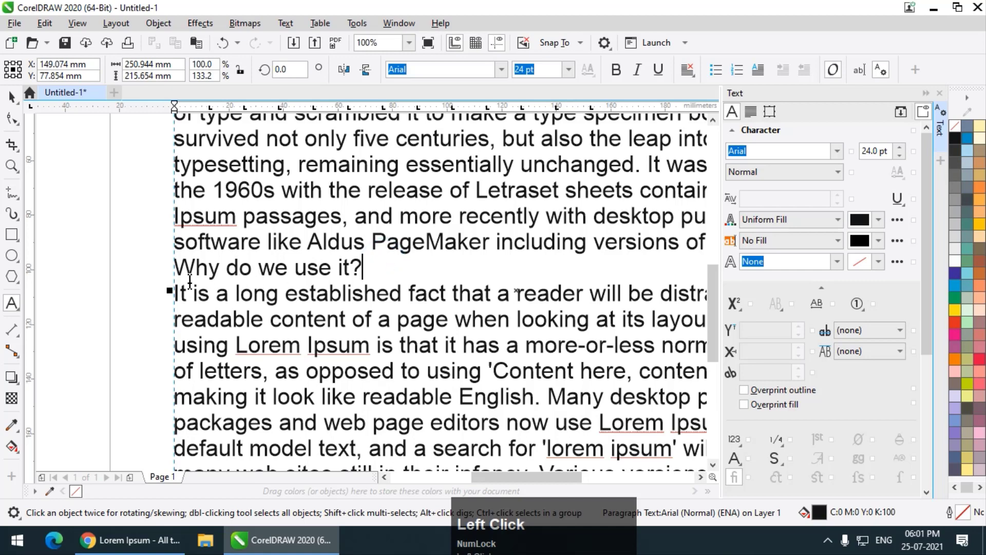
left_click(176, 290)
key("Tab")
scroll(286, 343, "down", 1)
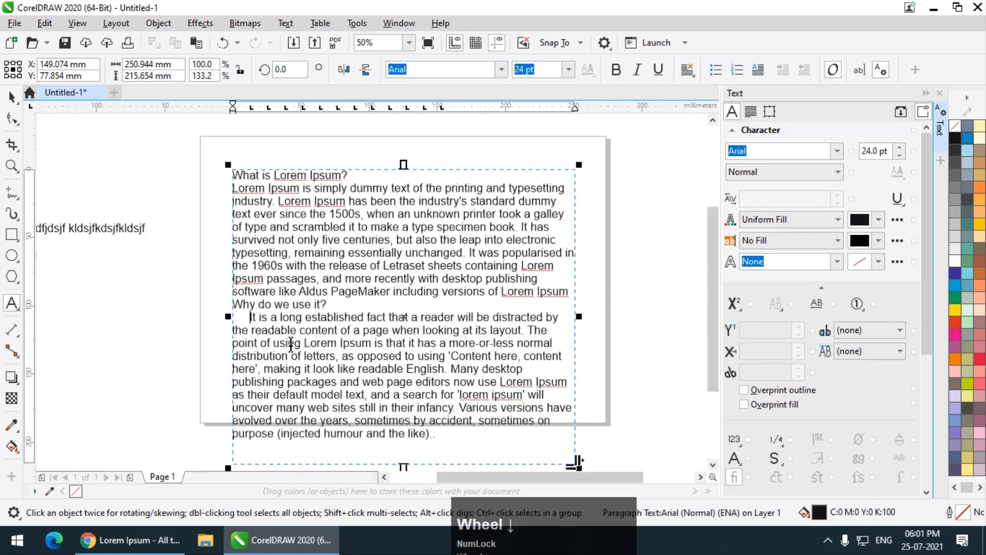
scroll(253, 200, "up", 1)
left_click(216, 175)
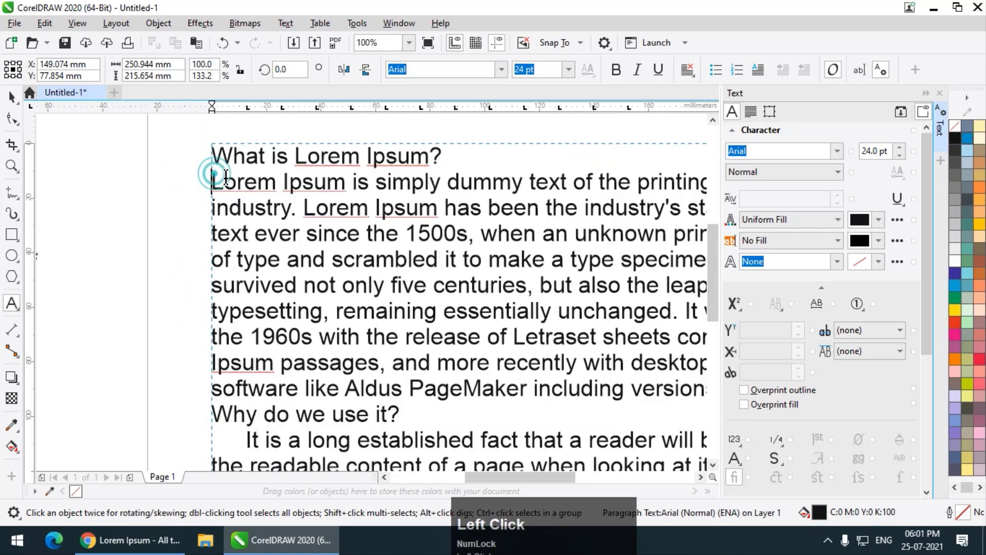
key("Tab")
scroll(228, 176, "down", 1)
scroll(248, 218, "down", 1)
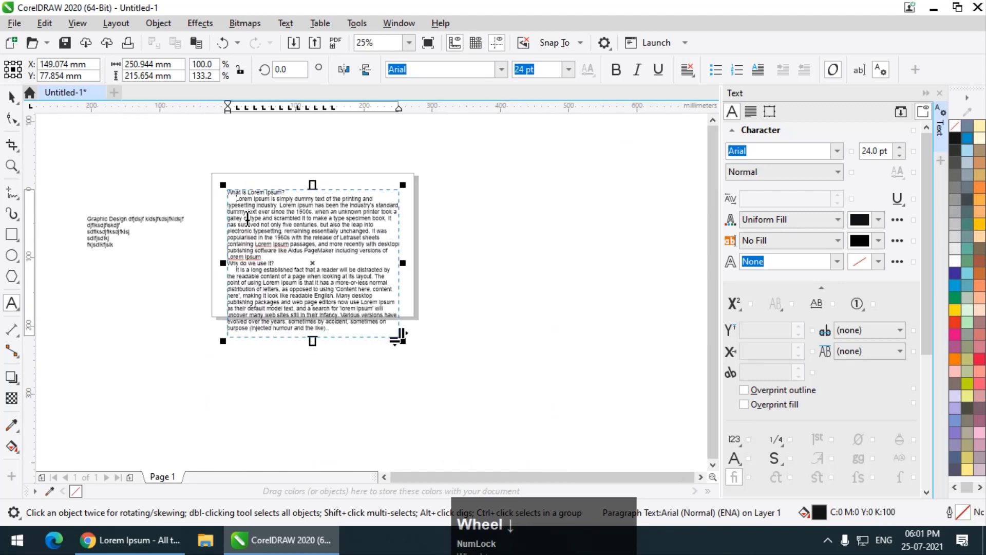
Examine the first-line indents and the line flow of both paragraphs in the text frame.
scroll(263, 224, "up", 1)
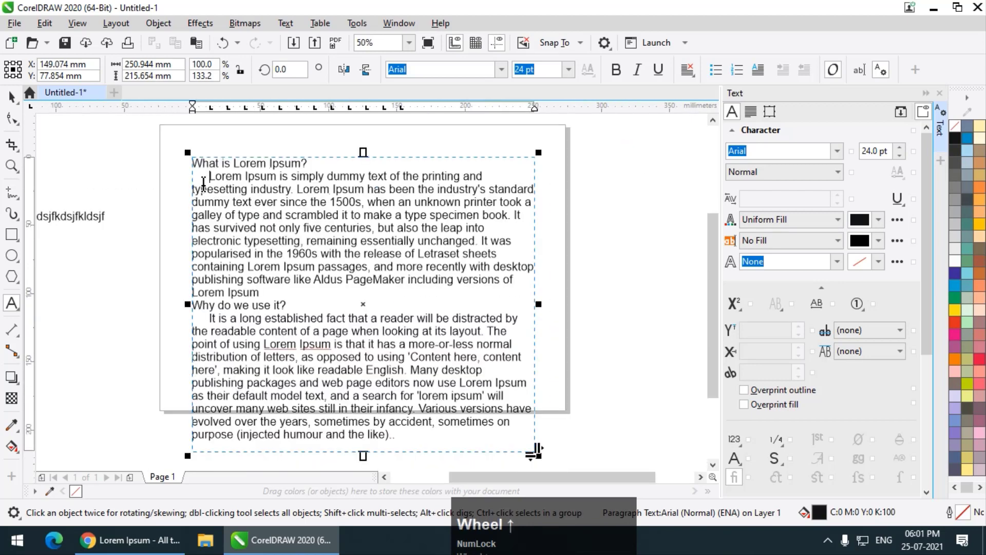
scroll(200, 180, "up", 1)
scroll(192, 178, "down", 1)
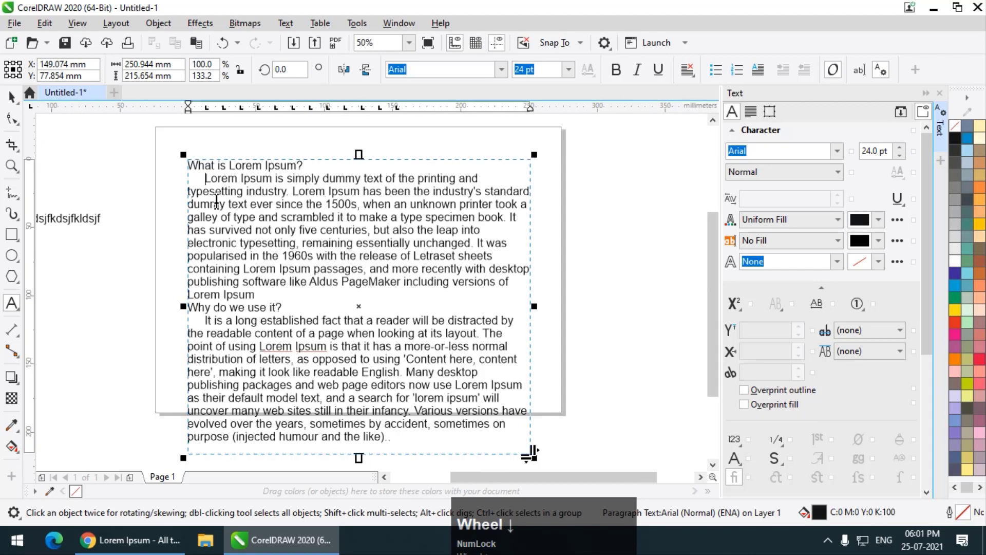
scroll(192, 178, "up", 1)
scroll(192, 175, "down", 1)
scroll(191, 169, "up", 1)
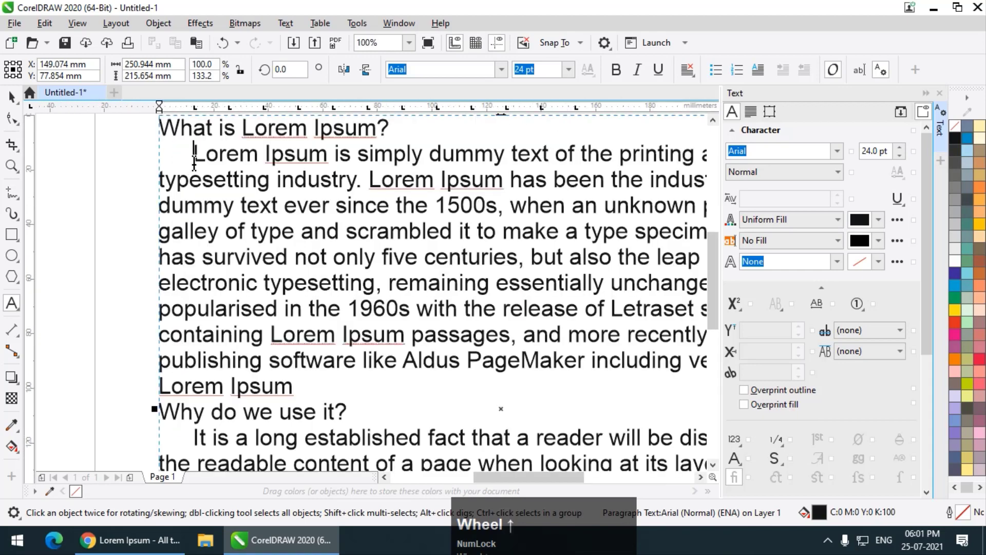
scroll(194, 164, "down", 1)
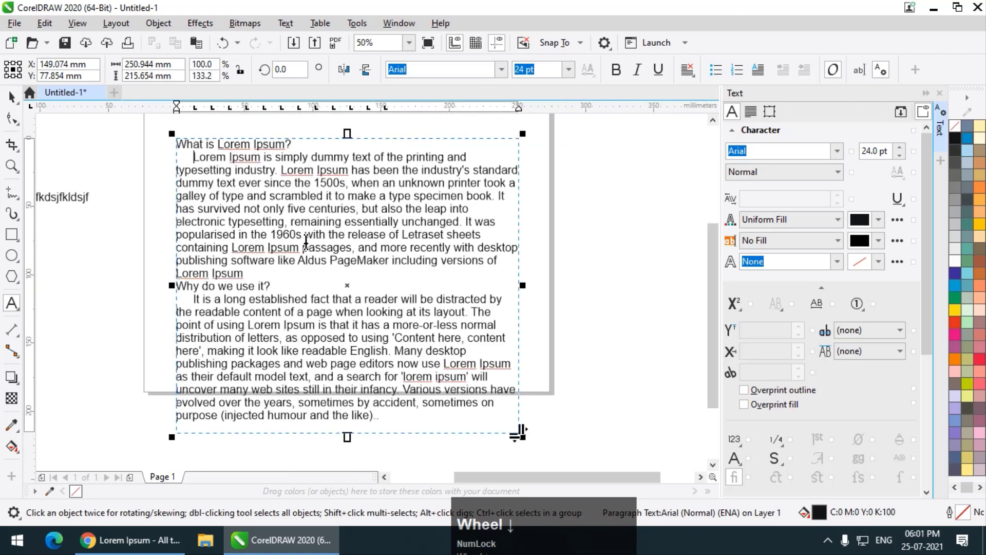
scroll(355, 341, "down", 1)
scroll(349, 348, "up", 1)
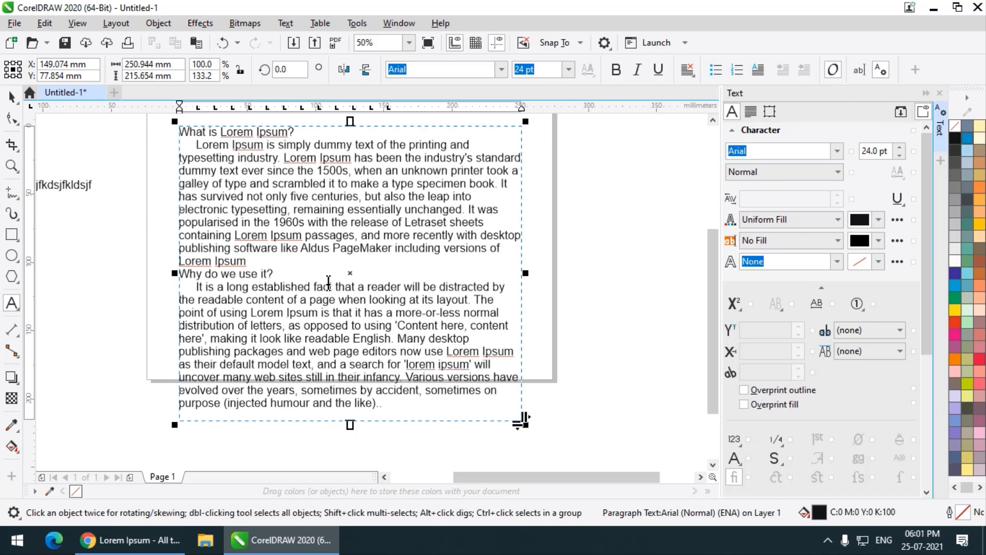
Use the Shape tool to widen the "Graphic Design" artistic text's line spacing to about 194% and its character spacing to about 20%.
left_click(17, 122)
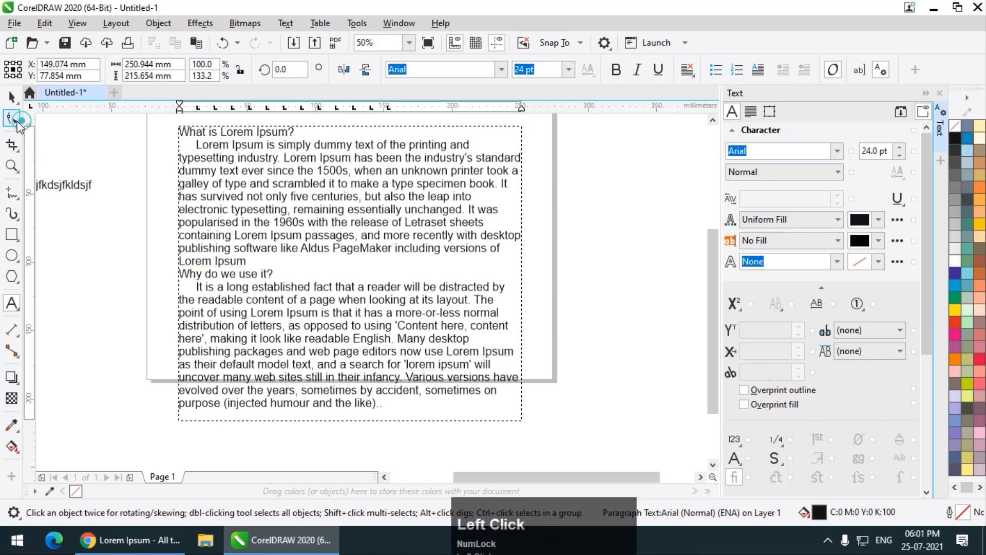
scroll(532, 340, "down", 2)
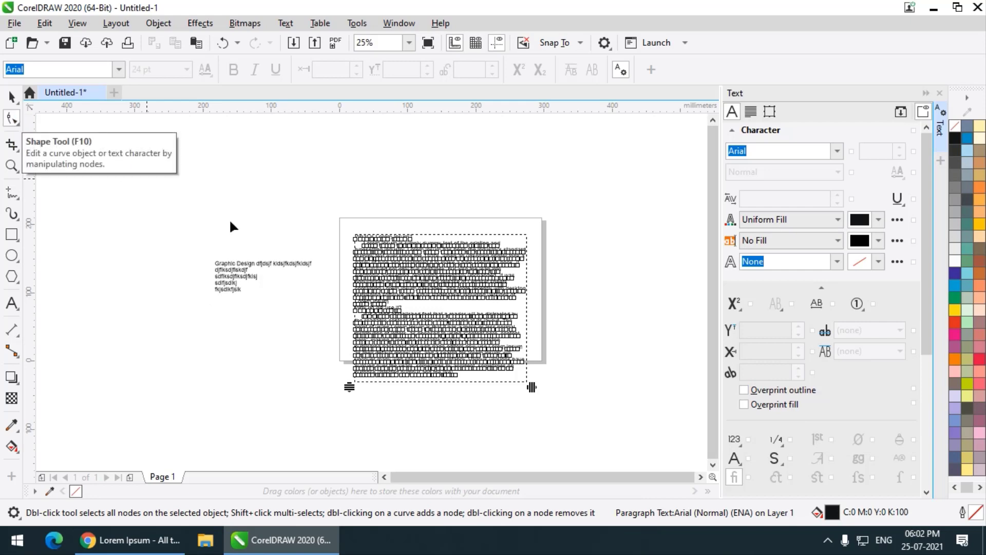
scroll(263, 267, "up", 1)
left_click(212, 270)
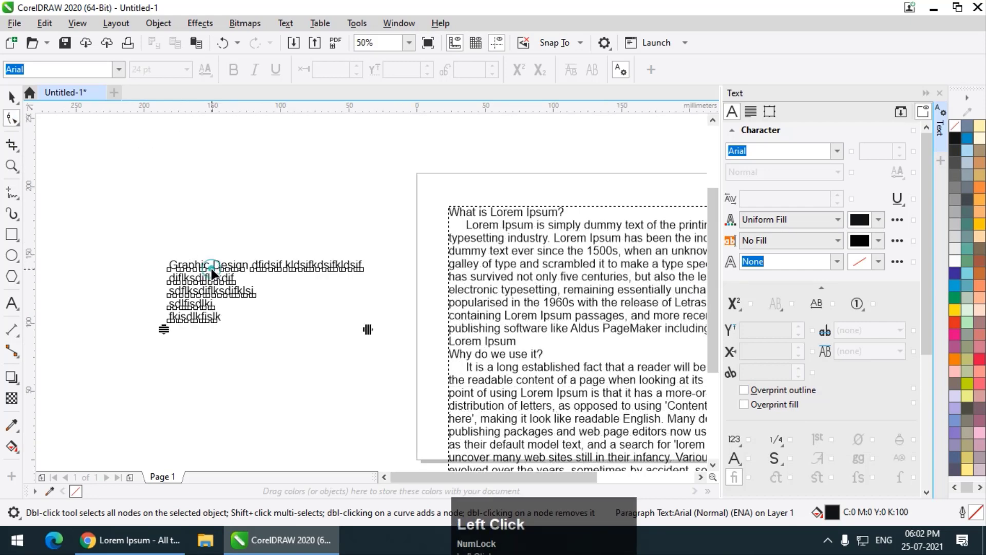
scroll(172, 331, "up", 1)
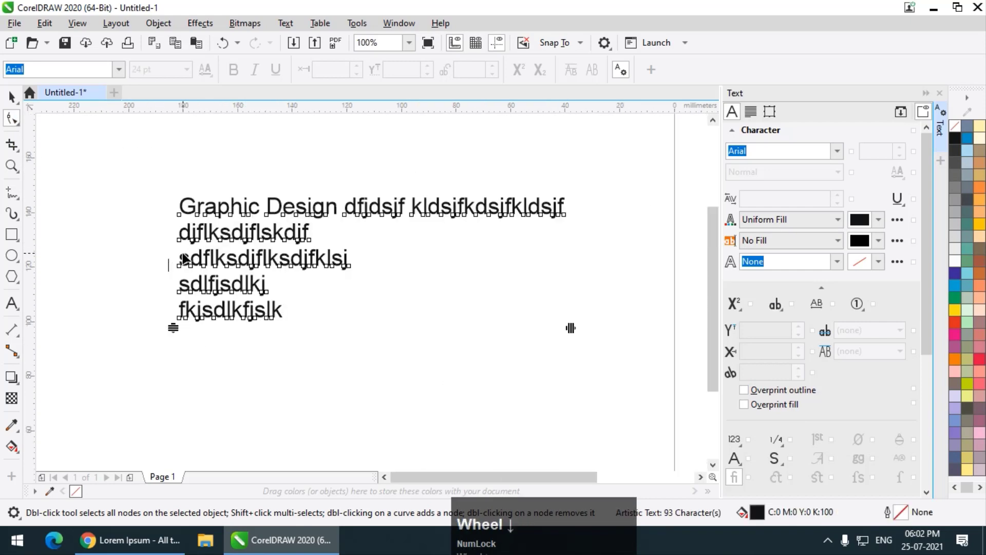
scroll(178, 294, "down", 1)
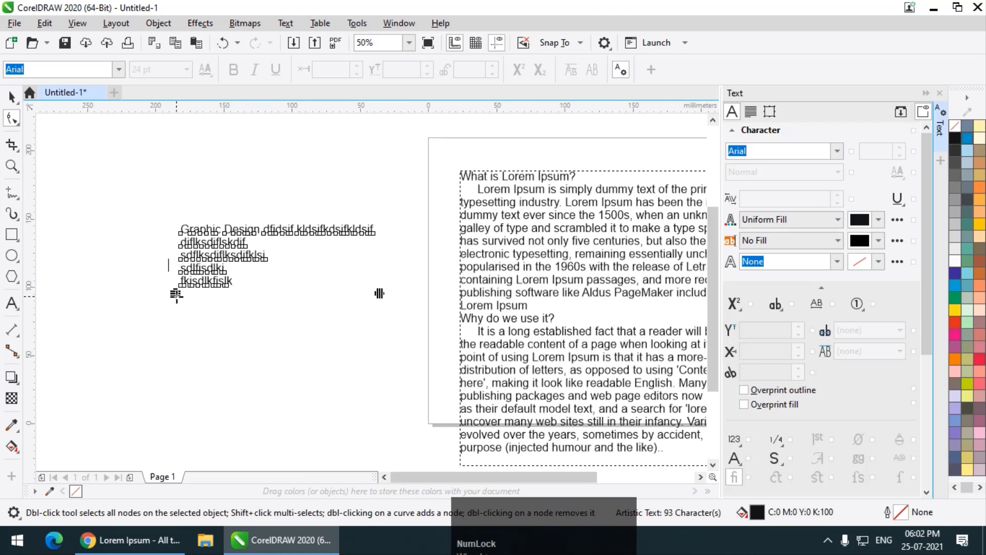
left_click_drag(175, 294, 188, 317)
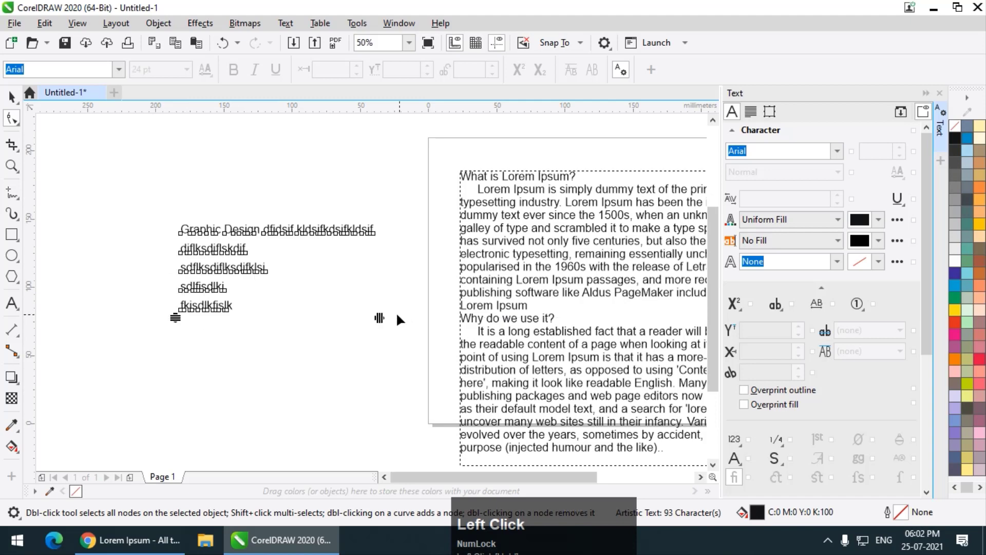
left_click_drag(378, 319, 402, 318)
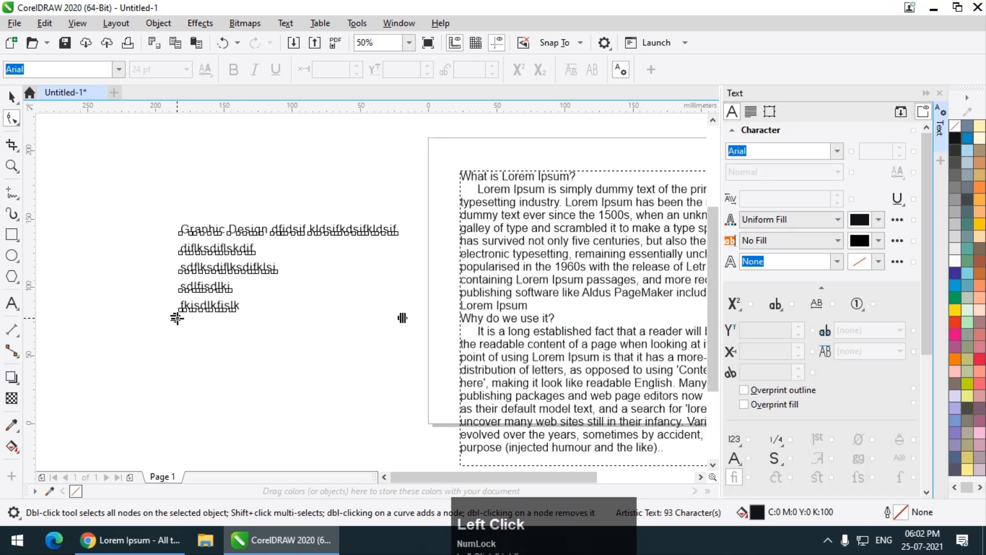
left_click_drag(177, 318, 178, 341)
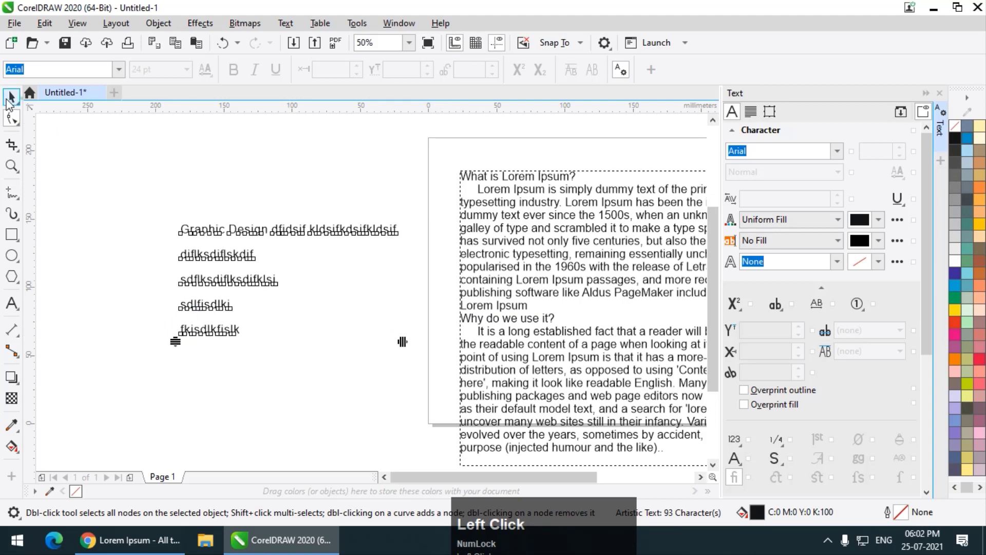
Move the artistic text up and left to about X -143 mm, Y 131 mm, and expand its paragraph spacing options.
left_click(10, 98)
left_click_drag(220, 218, 162, 181)
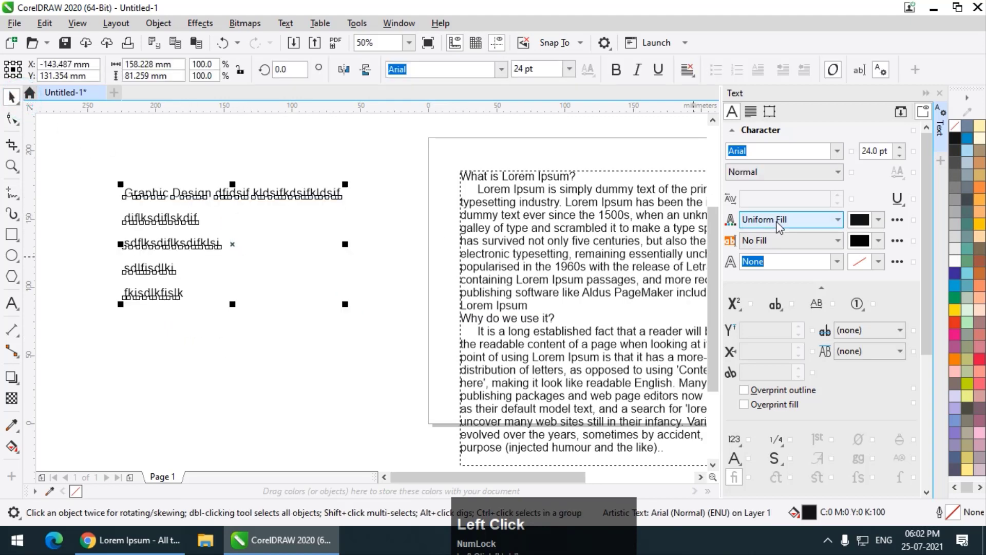
left_click_drag(928, 269, 917, 440)
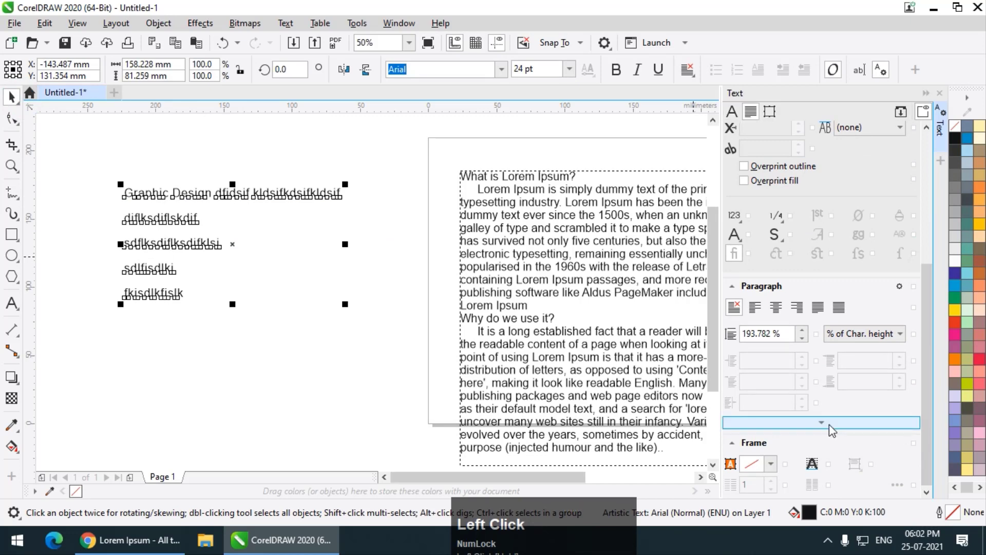
left_click(821, 424)
scroll(835, 378, "down", 2)
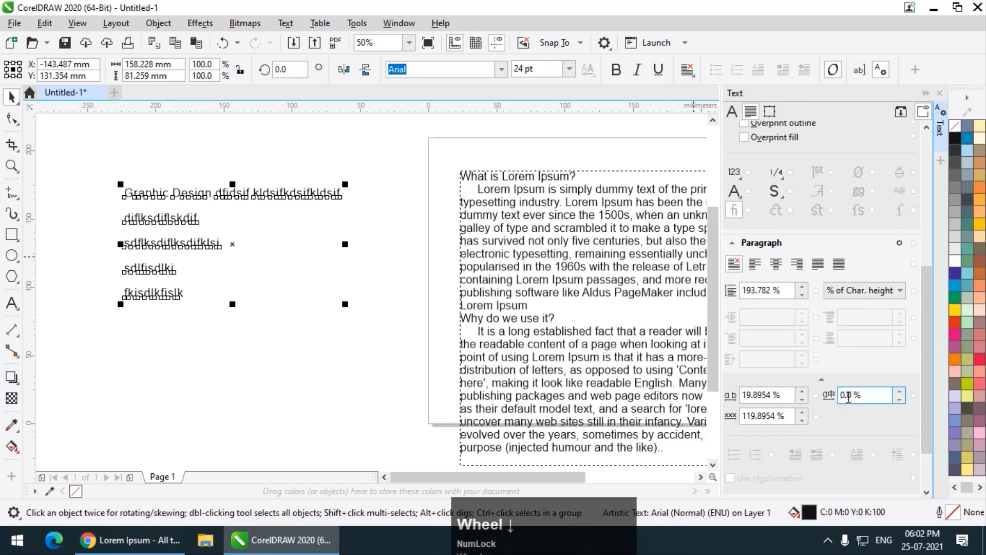
left_click_drag(926, 379, 926, 412)
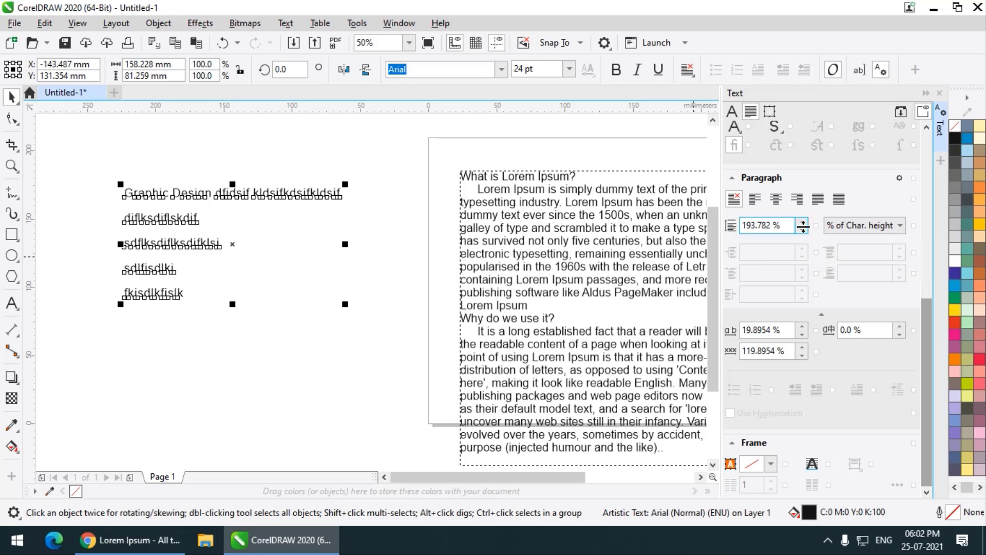
Tighten the artistic text's line spacing to about 76% of character height, and widen it again to about 145%.
left_click_drag(803, 225, 803, 311)
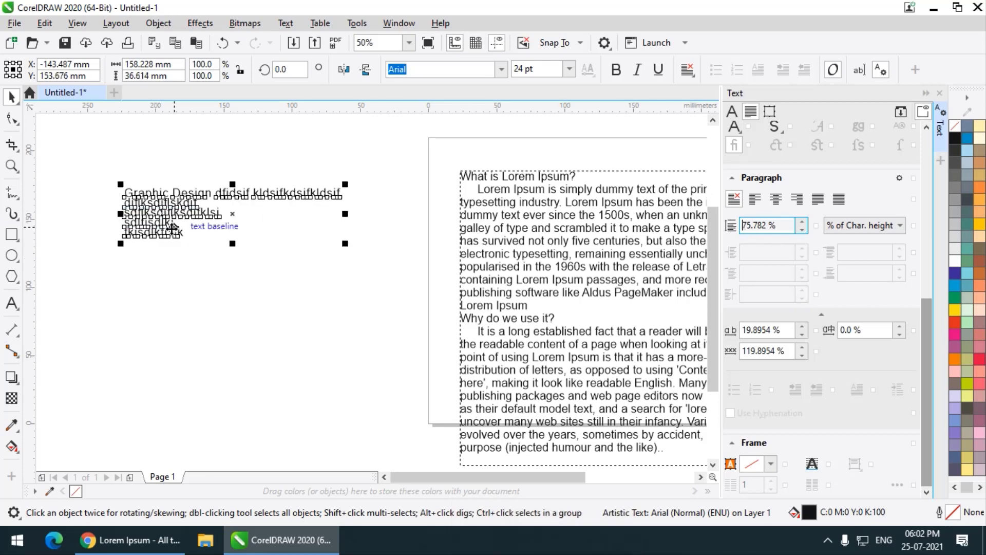
left_click(802, 226)
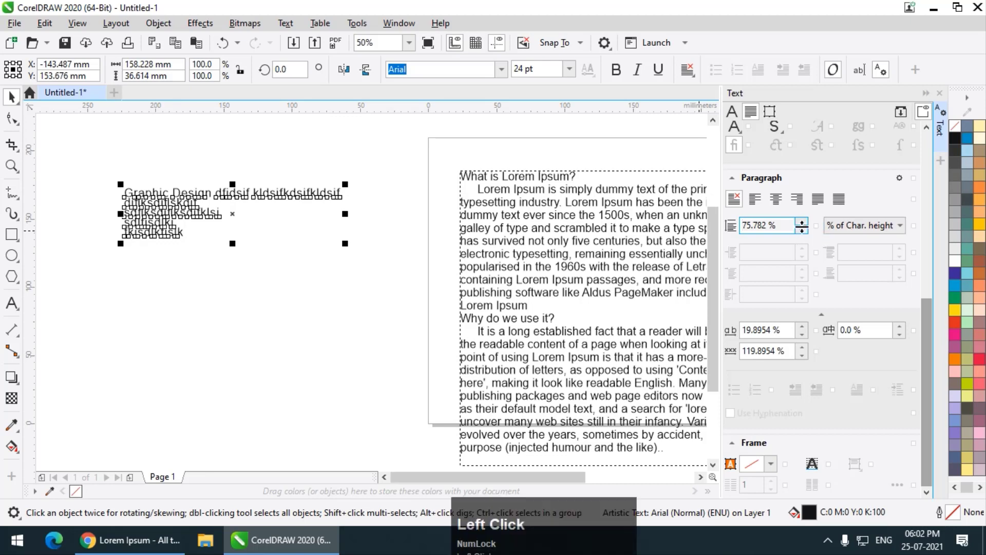
left_click_drag(801, 226, 806, 177)
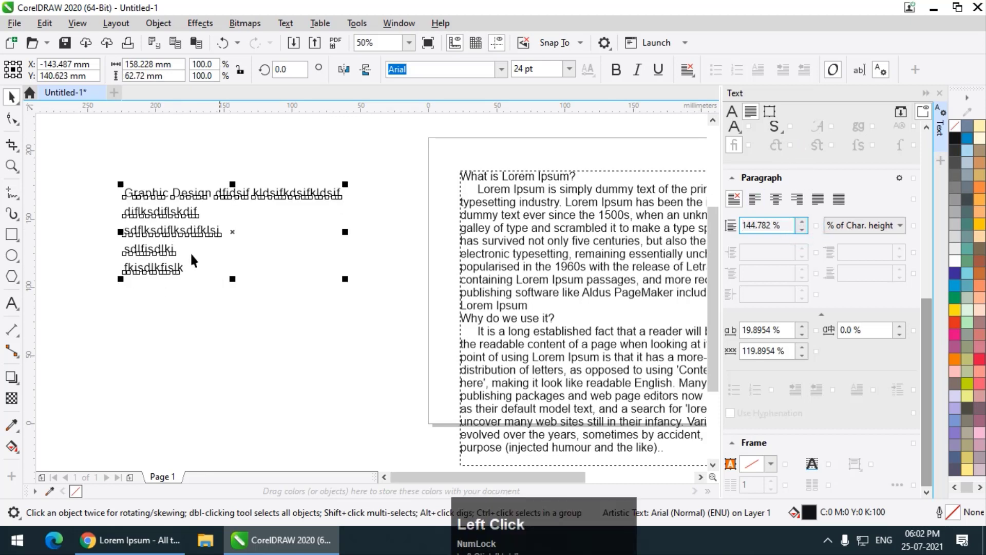
Reduce the artistic text's line spacing to about 133% of character height with the Shape tool.
left_click(12, 119)
left_click(124, 280)
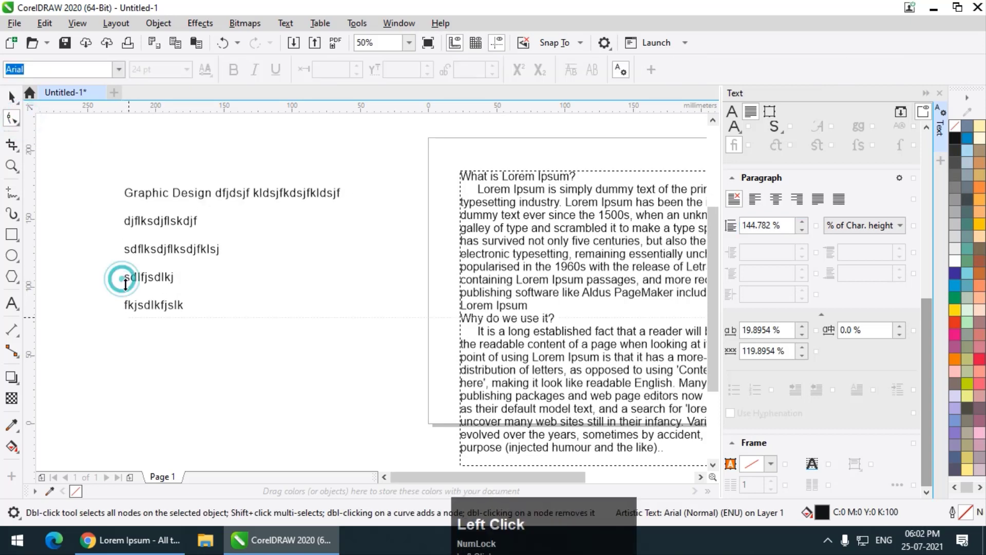
left_click_drag(125, 284, 125, 275)
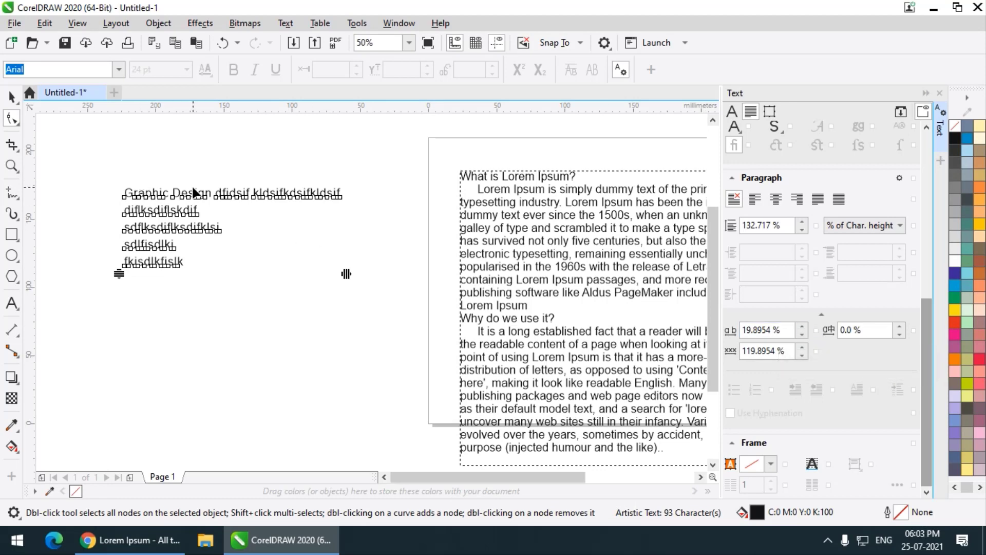
Increase the artistic text's character spacing to about 46% while viewing its first line up close.
scroll(132, 176, "up", 2)
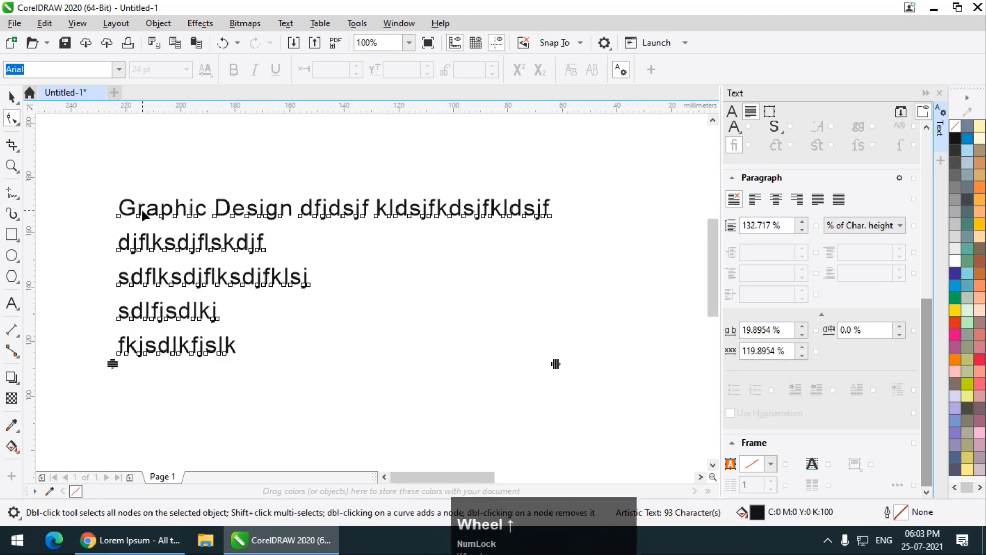
scroll(141, 208, "up", 1)
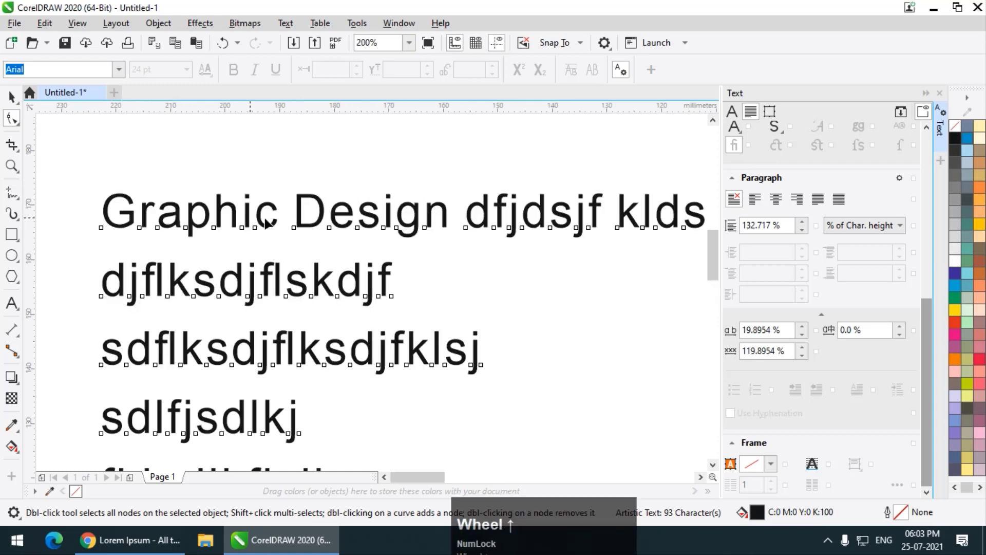
left_click_drag(802, 330, 794, 310)
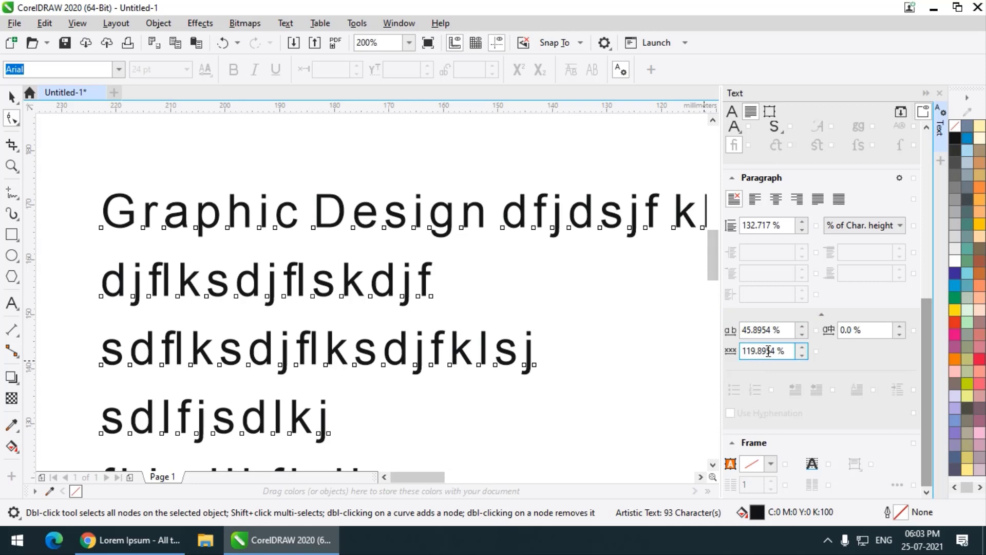
left_click(854, 330)
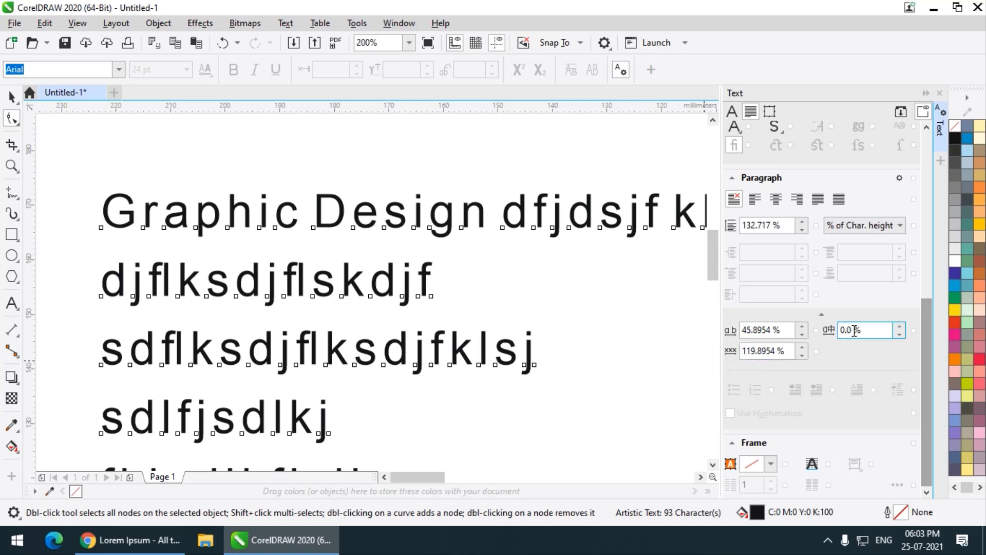
left_click(767, 350)
Set the artistic text's character spacing to 0% and increase its word spacing to about 204%.
left_click(803, 334)
left_click_drag(802, 333, 808, 362)
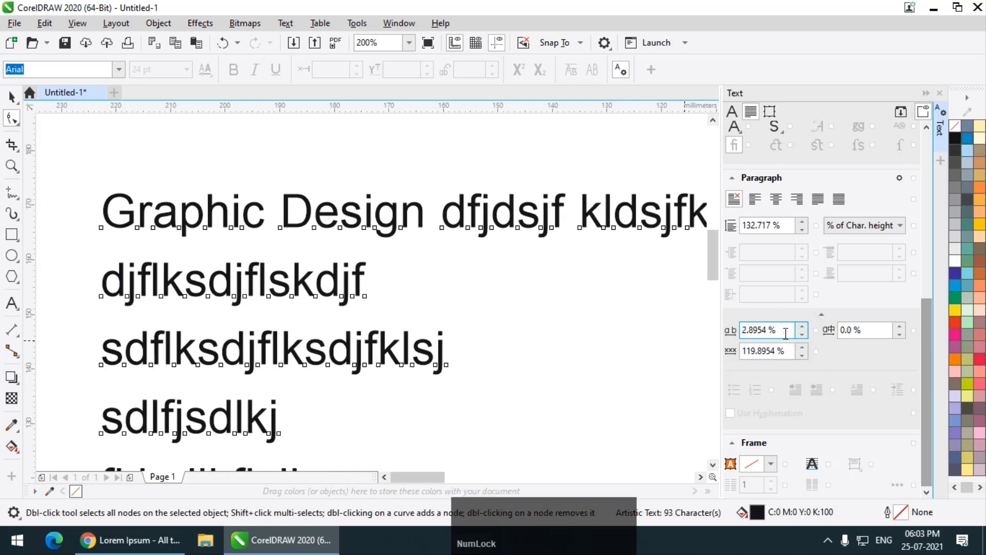
type("0")
key("Return")
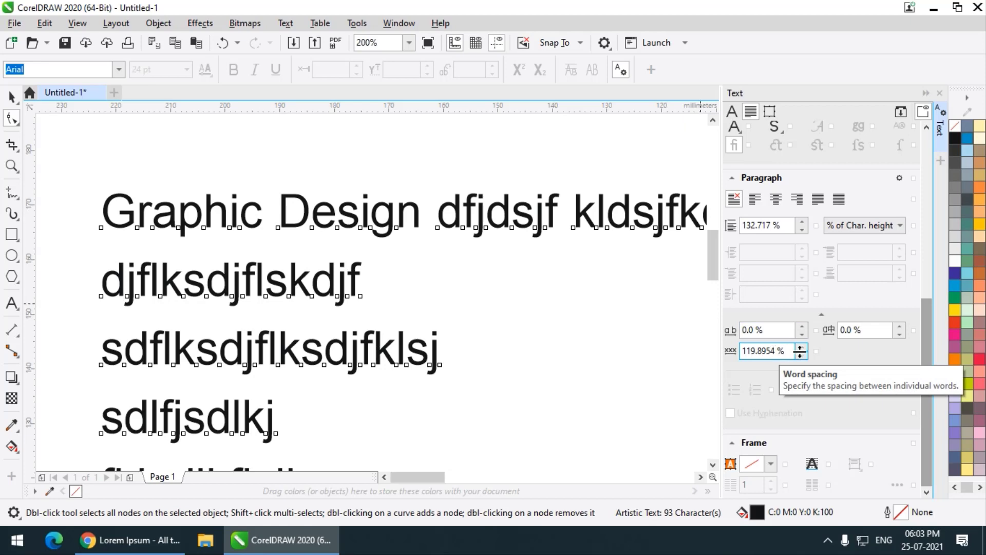
left_click_drag(800, 350, 775, 298)
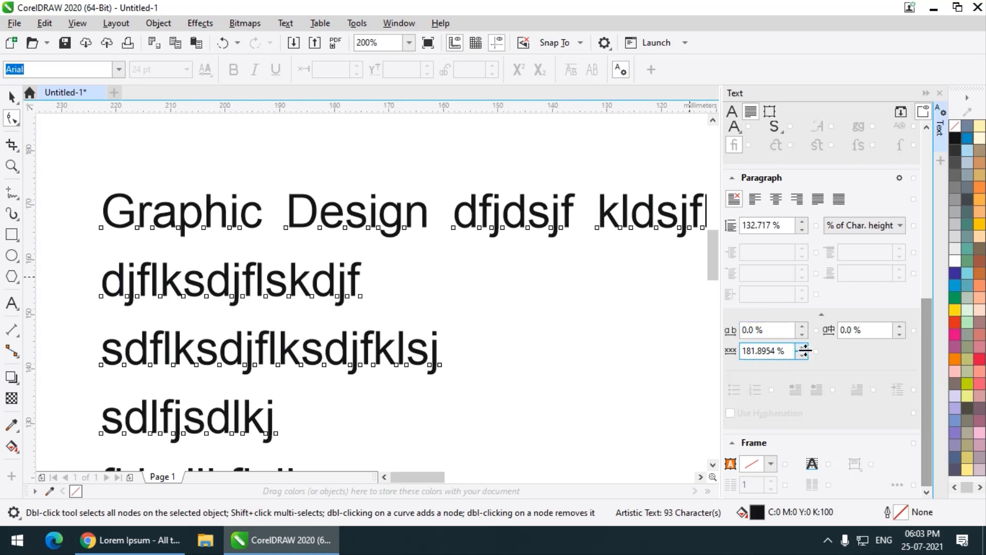
left_click_drag(805, 351, 802, 333)
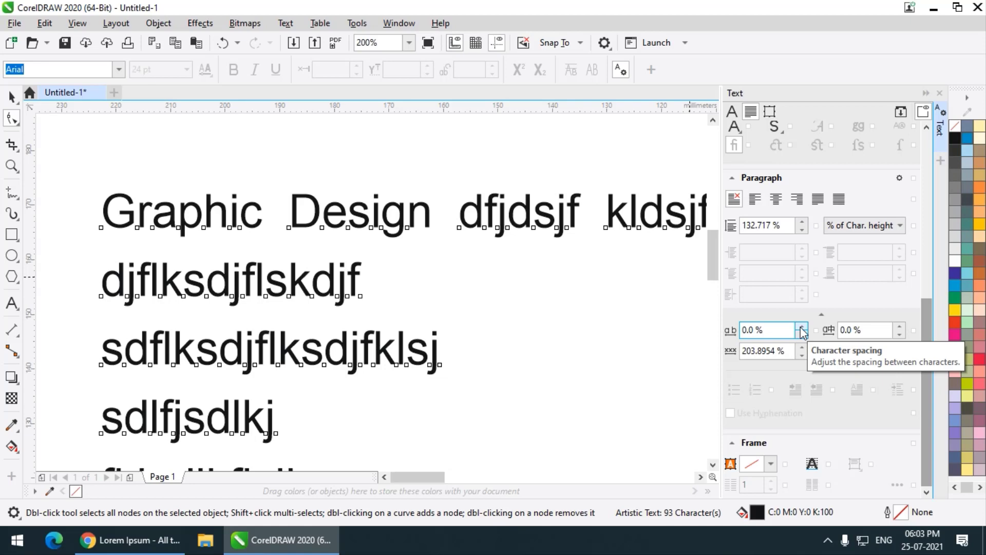
Set the artistic text's word spacing to 0%, and raise it to 100%.
left_click(791, 350)
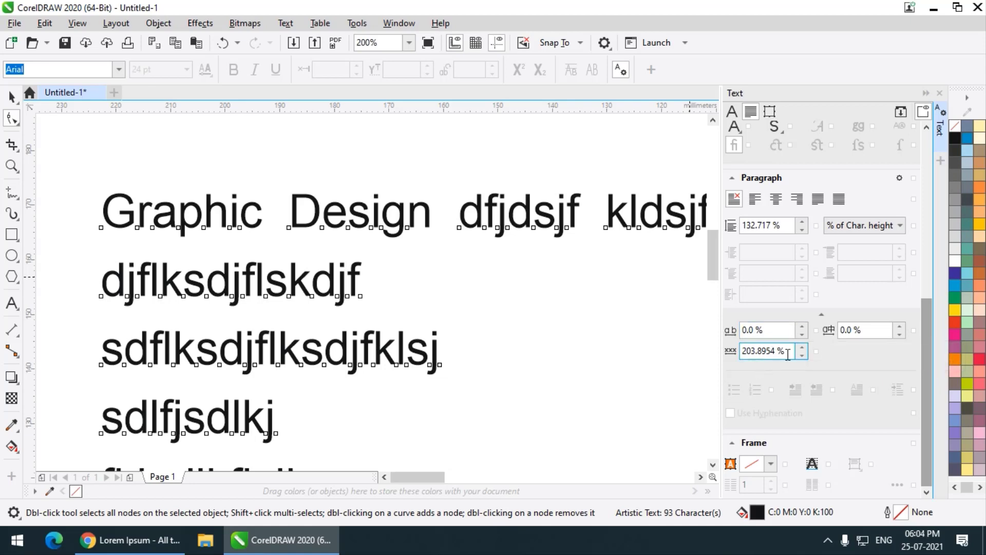
double_click(794, 351)
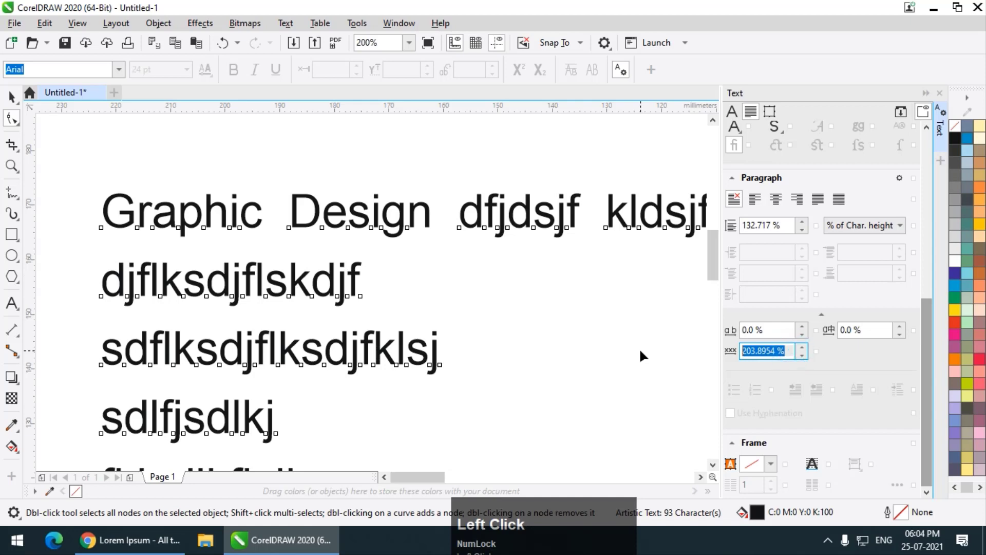
type("0")
key("Return")
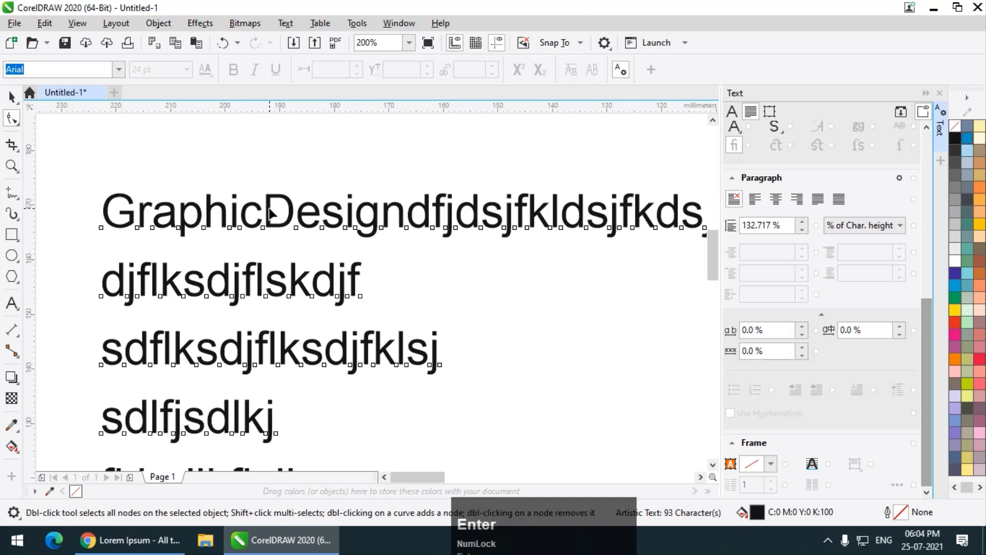
double_click(785, 350)
type("100")
key("Return")
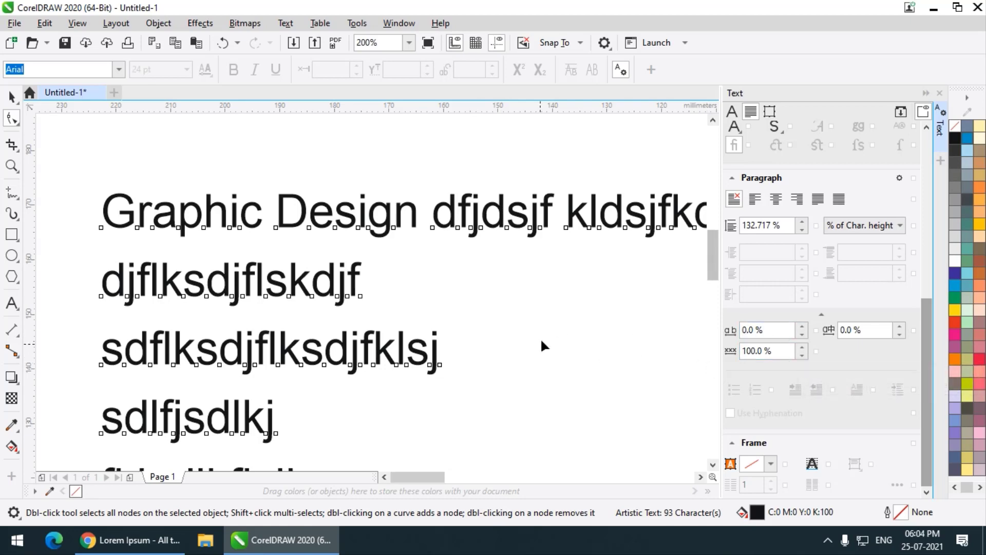
Move the Lorem Ipsum paragraph text up and slightly left on the page, and activate the Pick tool.
scroll(535, 295, "down", 7)
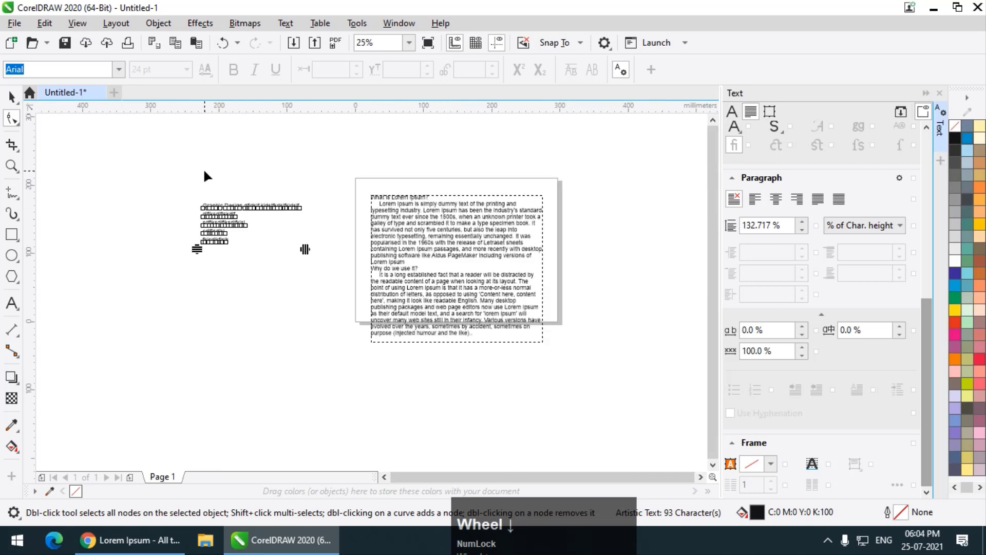
scroll(491, 234, "up", 1)
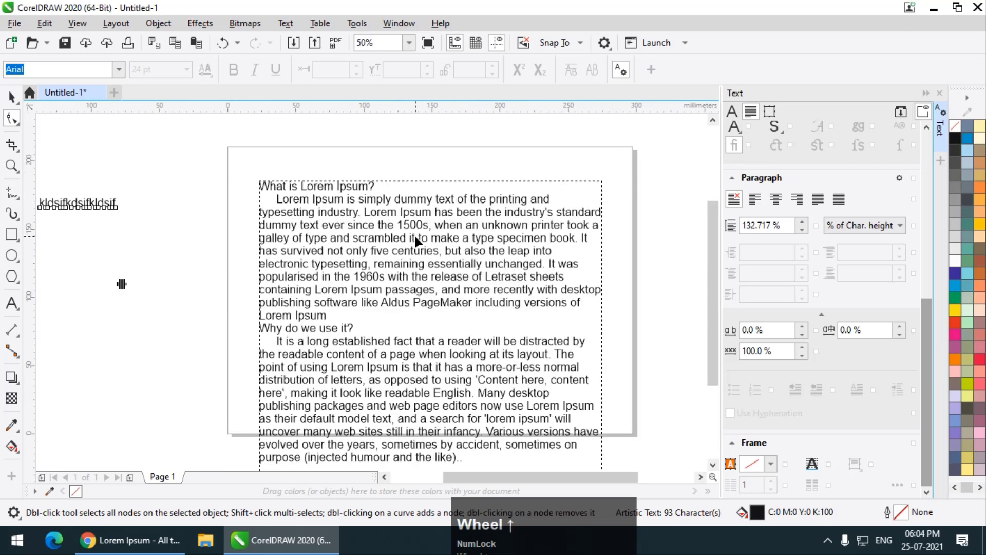
mouse_move(414, 234)
left_mouse_down()
mouse_move(411, 213)
mouse_move(422, 219)
mouse_move(363, 213)
mouse_move(383, 192)
left_mouse_up()
left_click(15, 96)
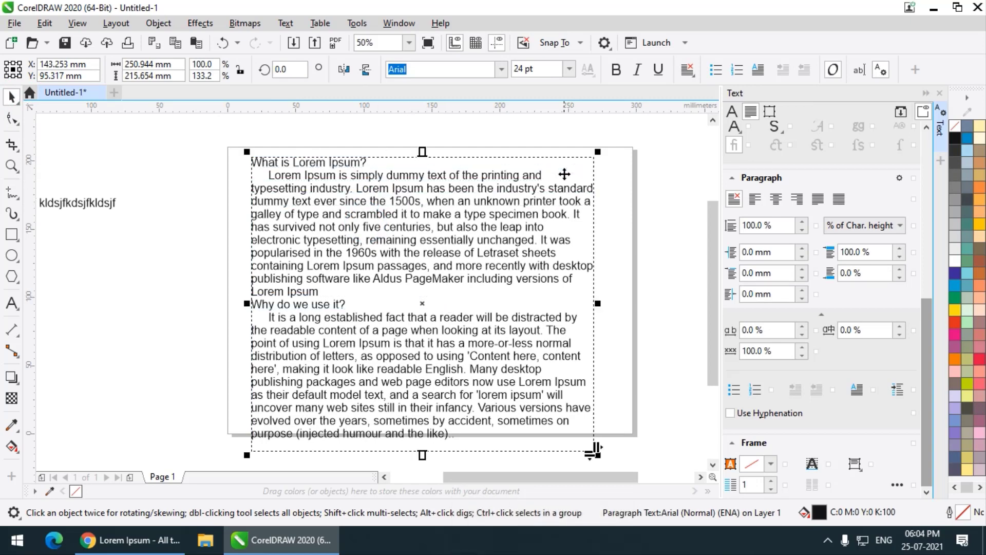
Try centre and right alignment on the Lorem Ipsum paragraph text, and apply full justification.
scroll(571, 174, "up", 1)
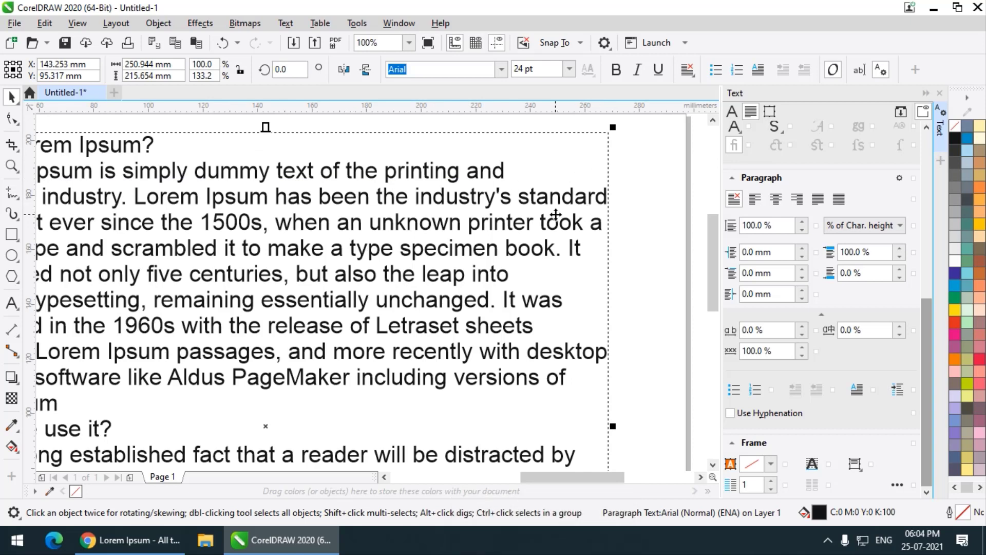
scroll(599, 226, "down", 1)
scroll(584, 201, "up", 1)
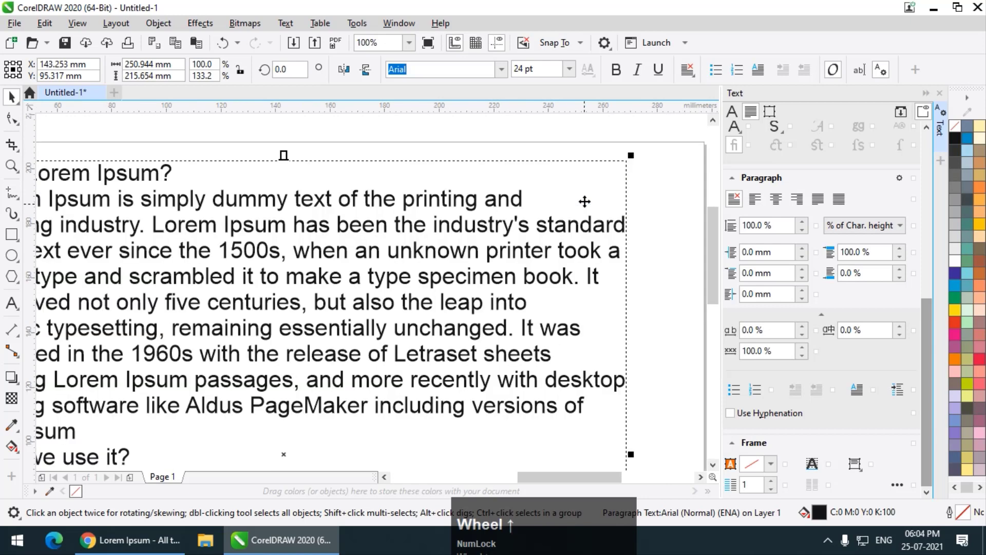
left_click(755, 210)
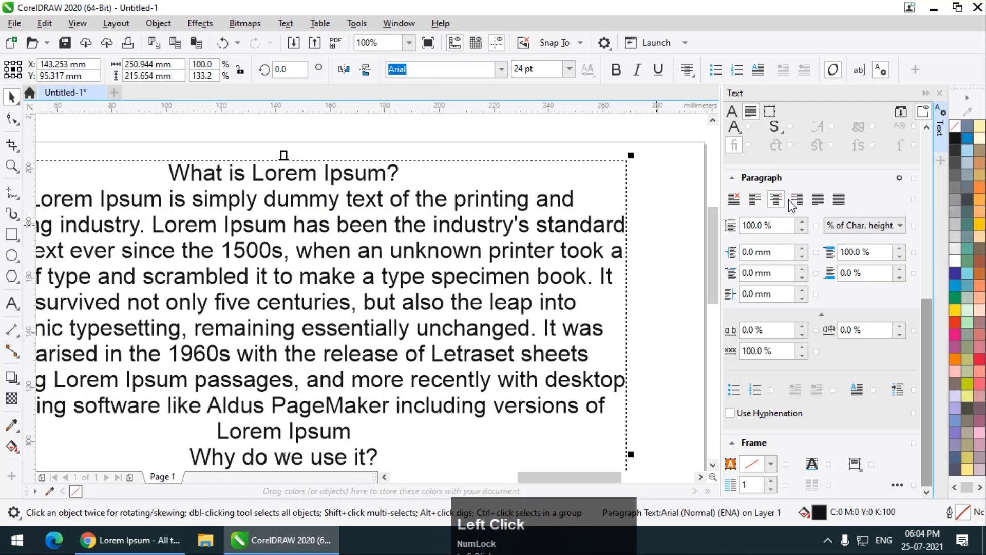
left_click(796, 200)
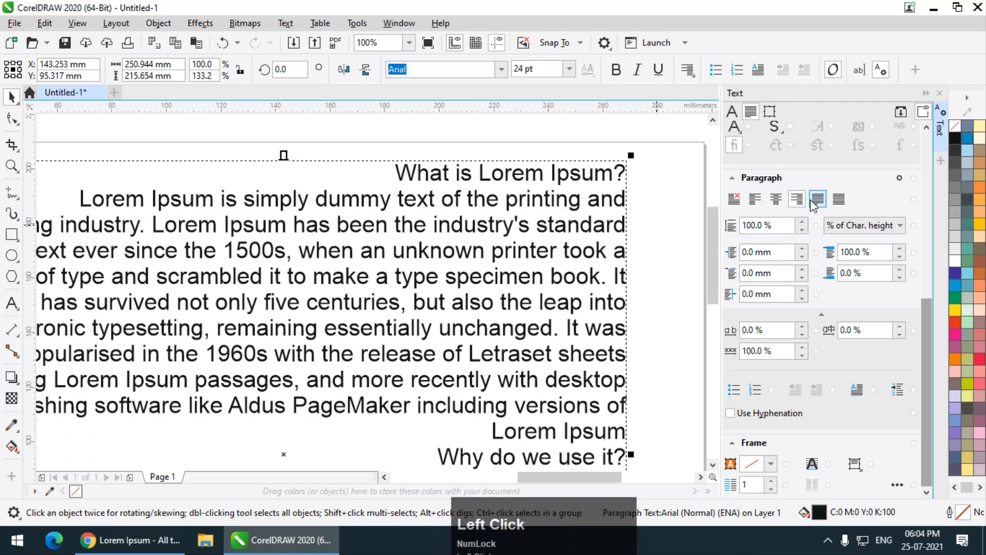
left_click(818, 199)
scroll(576, 182, "down", 2)
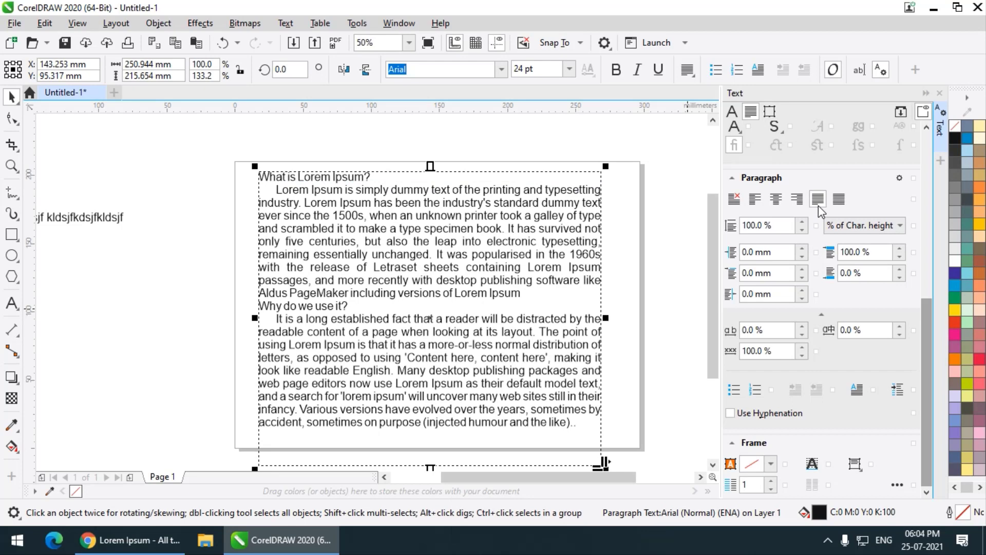
Switch the Lorem Ipsum paragraph text to left alignment and back to full justification to compare the line ends.
scroll(615, 172, "up", 2)
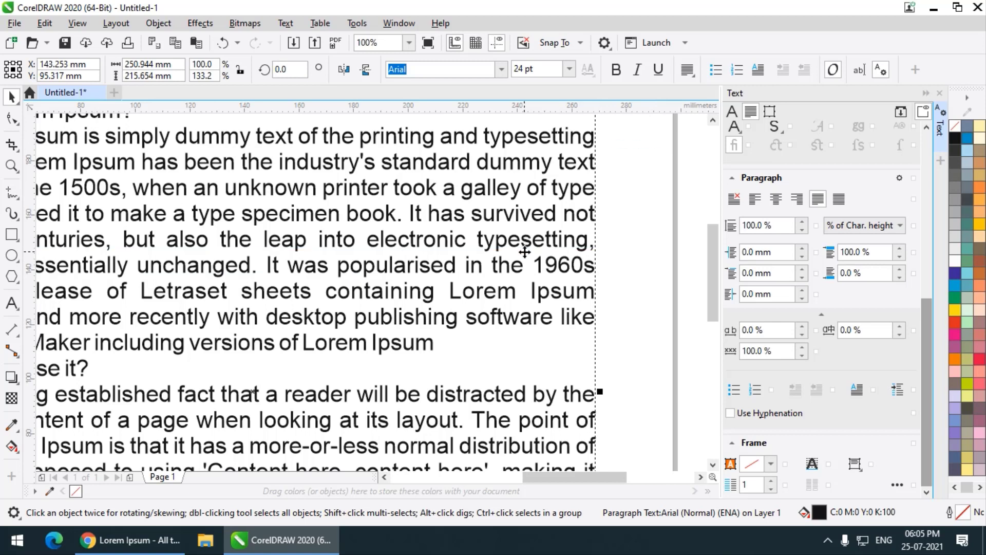
scroll(620, 156, "down", 2)
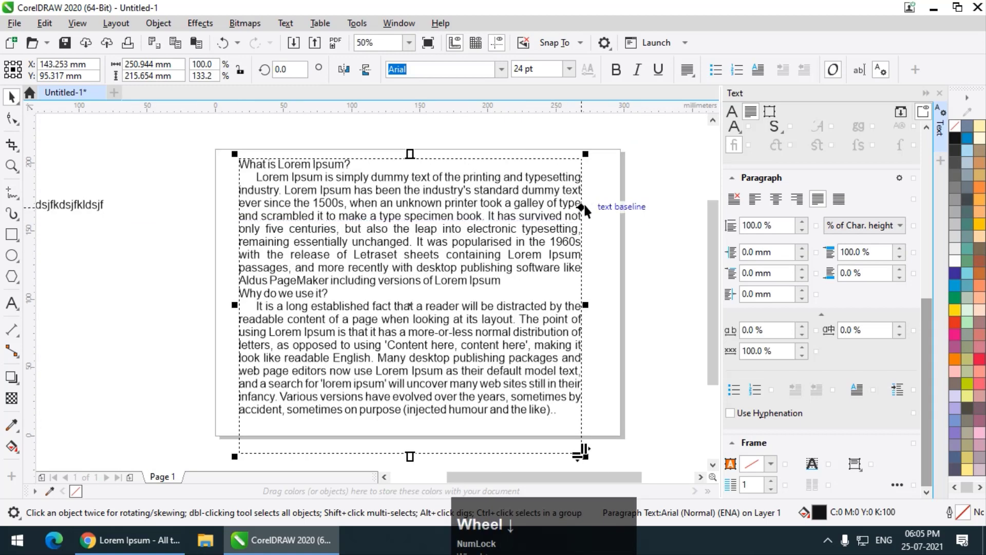
scroll(620, 195, "up", 2)
left_click(755, 198)
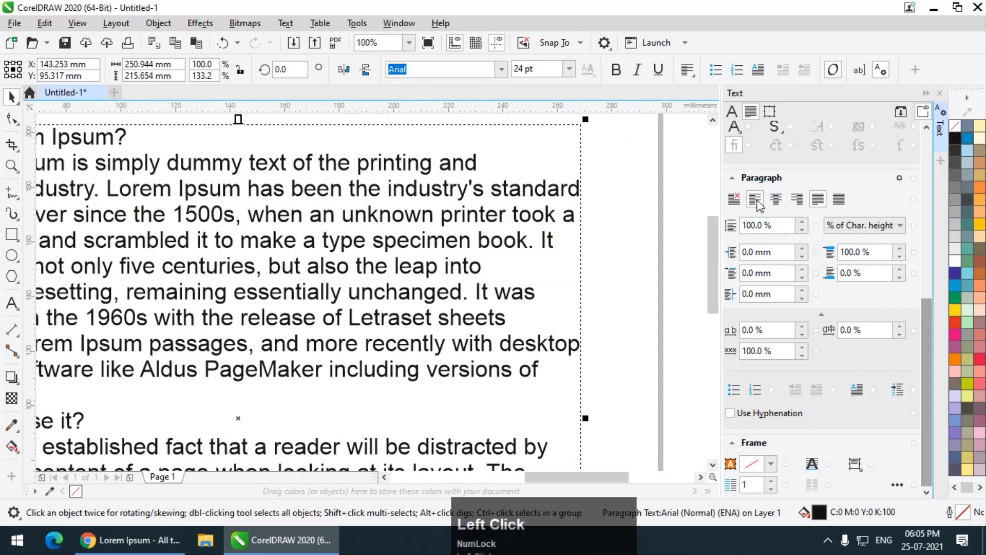
left_click(813, 203)
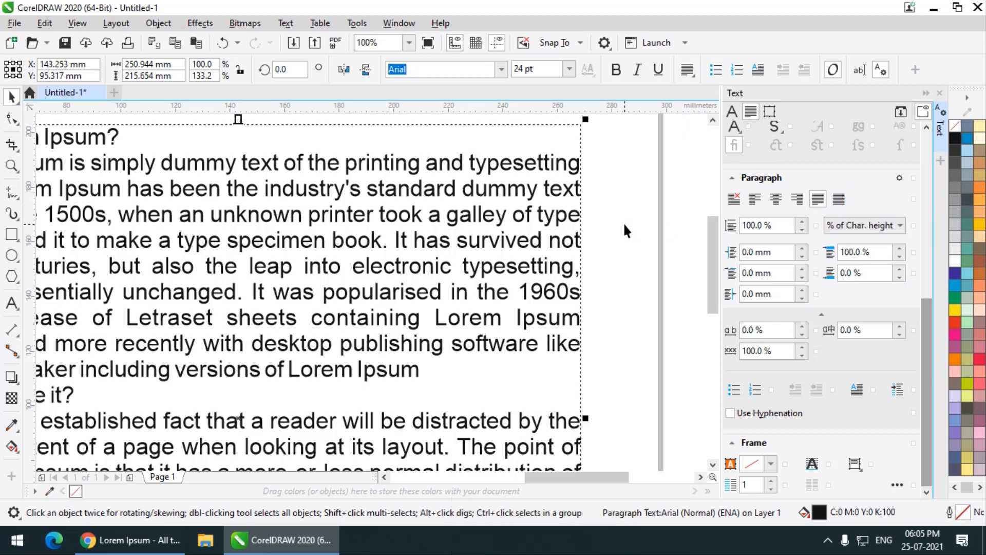
Apply force justification to the Lorem Ipsum paragraph text, and return it to full justification after comparing the short lines.
scroll(624, 226, "down", 2)
scroll(165, 308, "up", 2)
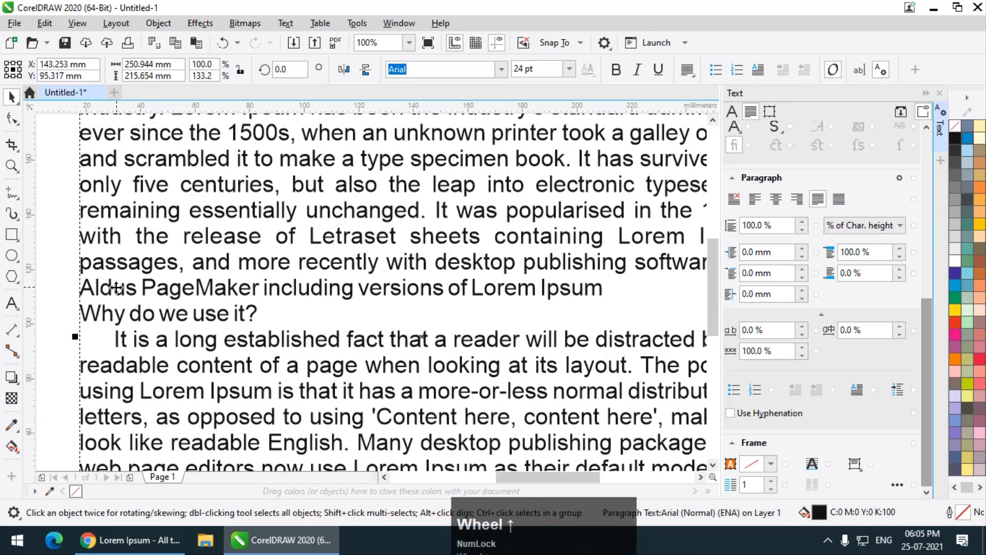
scroll(116, 288, "down", 2)
scroll(102, 296, "up", 2)
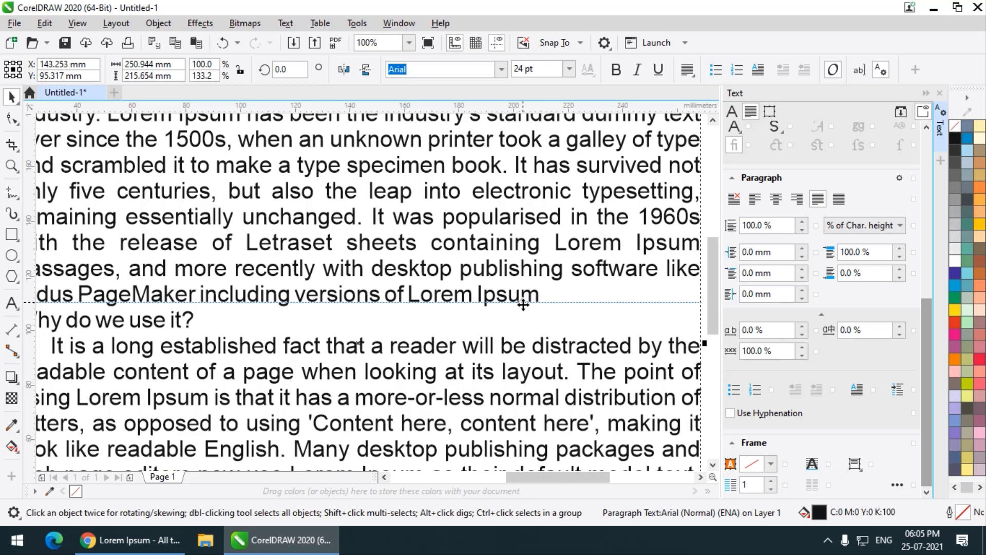
left_click(839, 199)
scroll(402, 263, "down", 1)
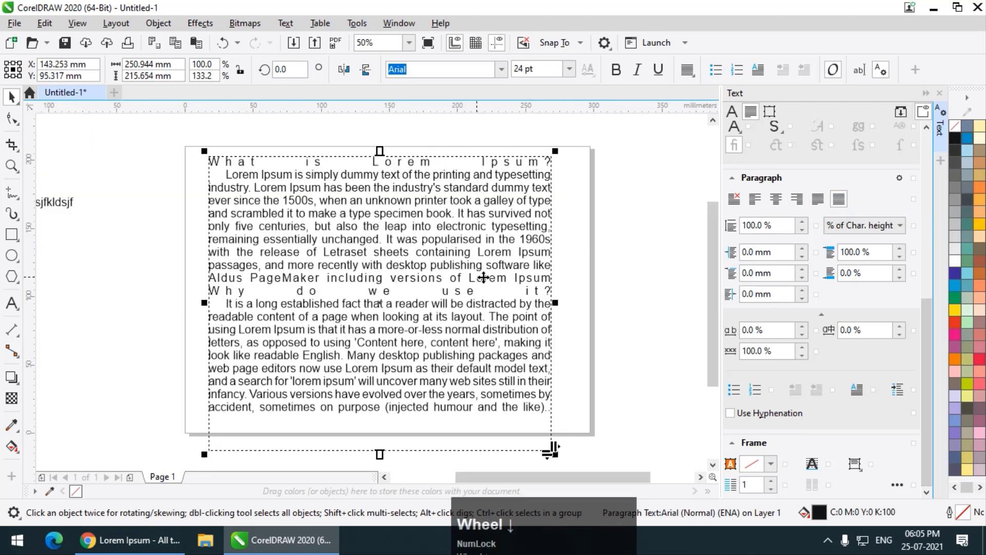
scroll(416, 278, "up", 1)
scroll(351, 282, "down", 1)
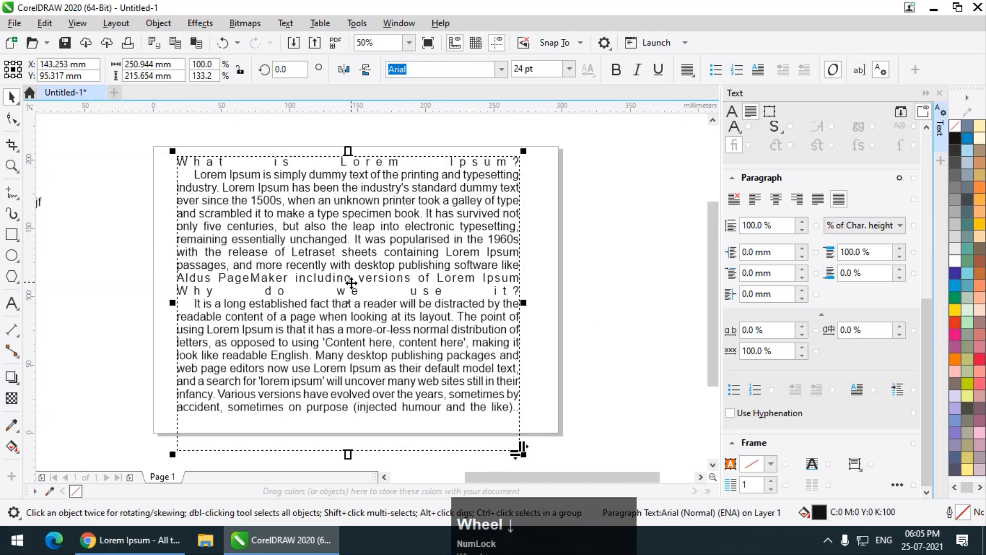
scroll(351, 282, "up", 1)
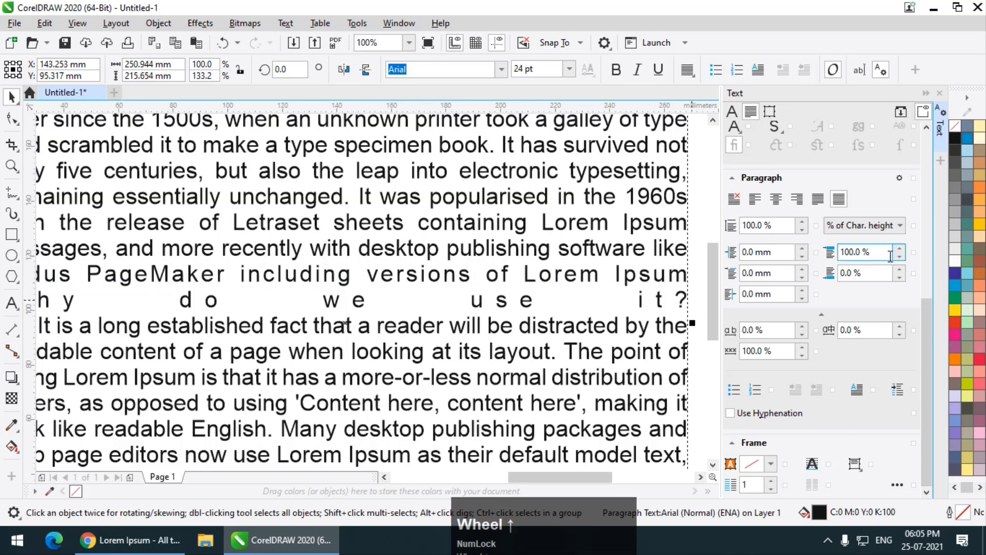
left_click(817, 205)
scroll(380, 288, "down", 1)
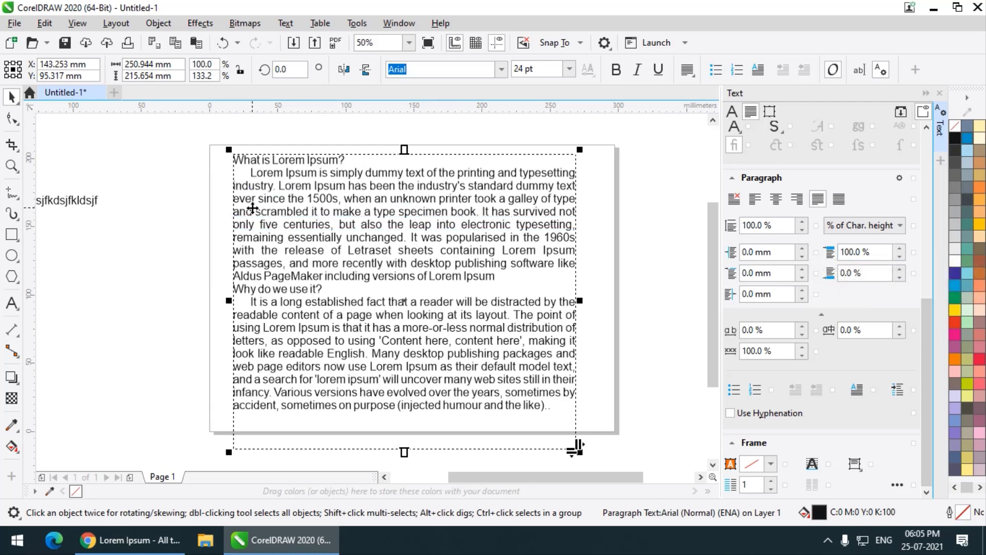
Move the artistic text close to the paragraph frame, compare both texts' paragraph options, and shift the artistic text partway back left.
left_click(78, 197)
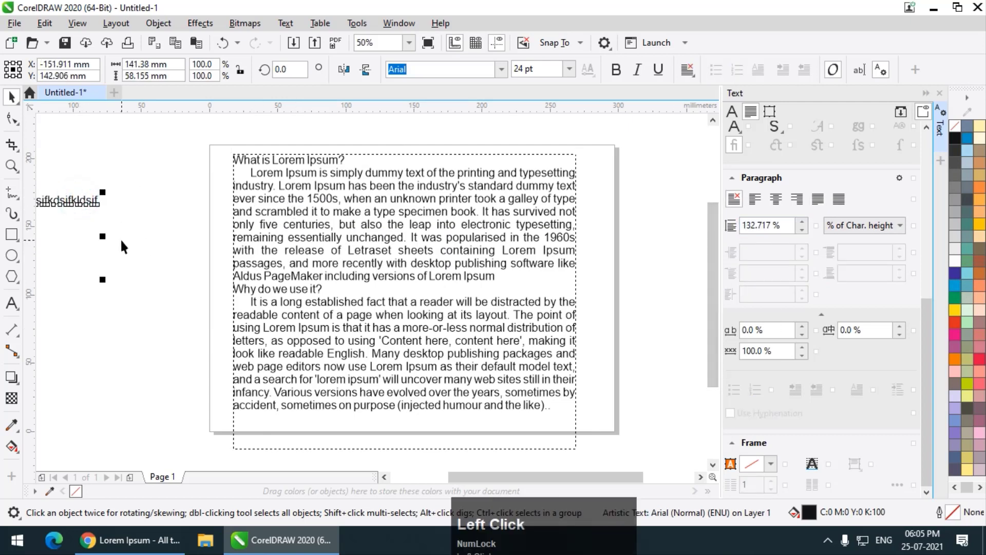
left_click_drag(86, 204, 207, 211)
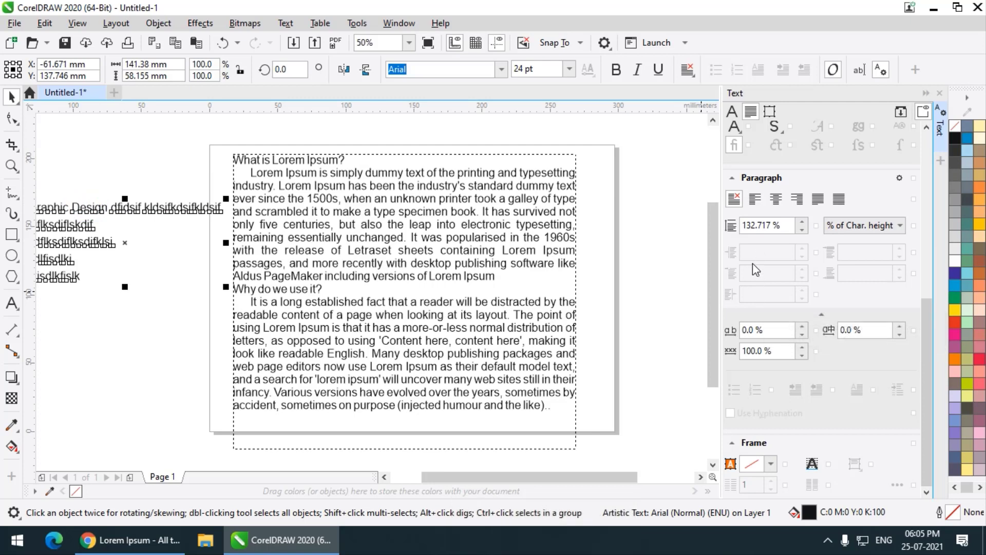
left_click(336, 205)
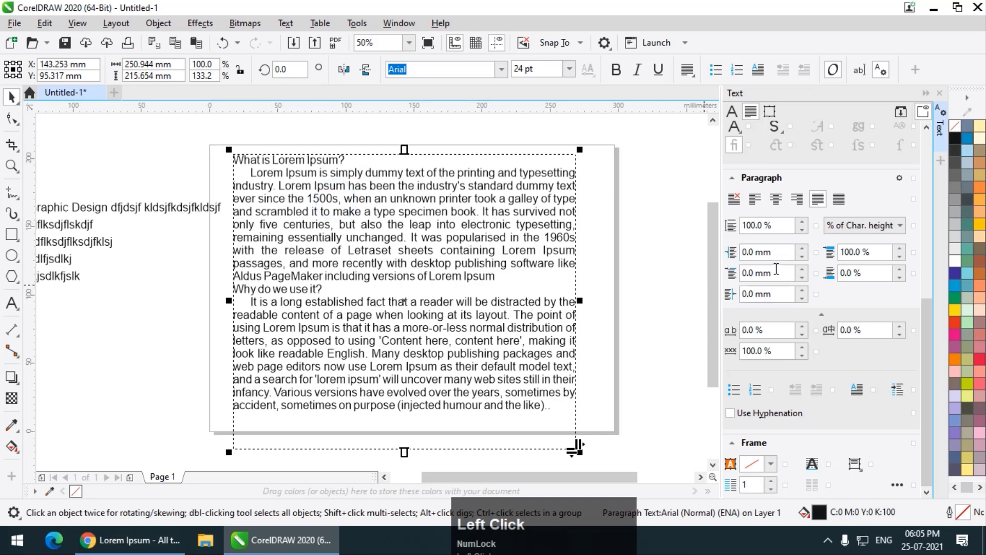
left_click_drag(139, 205, 71, 202)
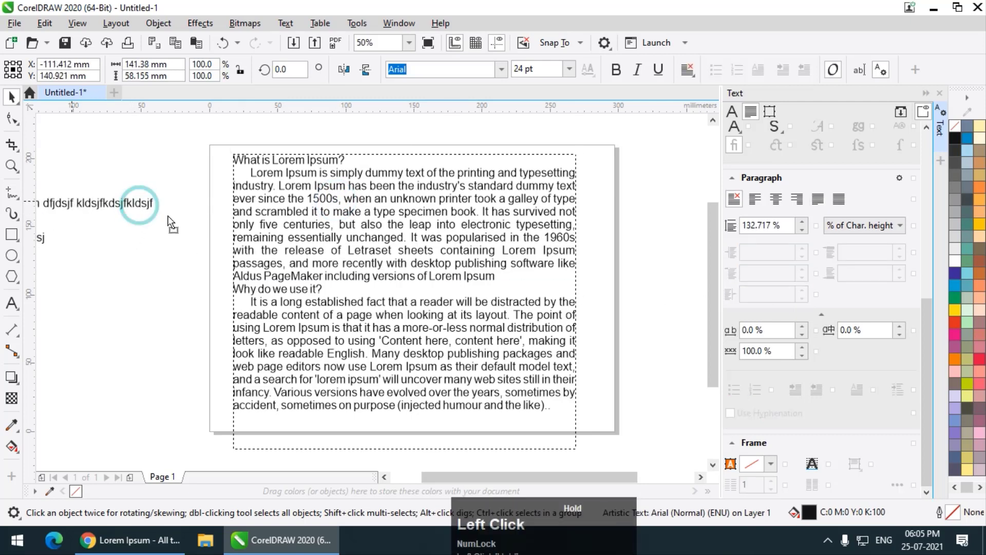
Increase the Lorem Ipsum paragraph text's line spacing to 111% of character height.
left_click(445, 235)
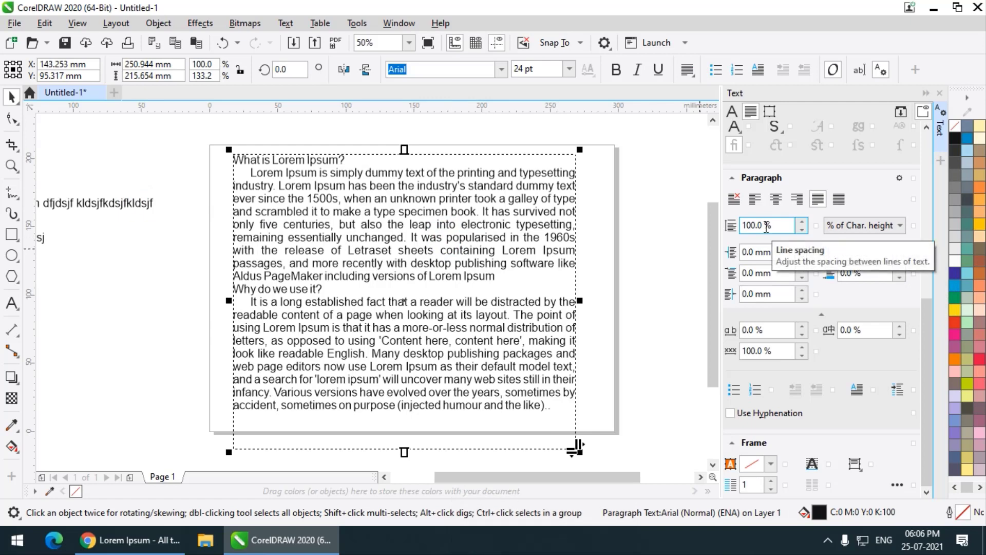
left_click(803, 224)
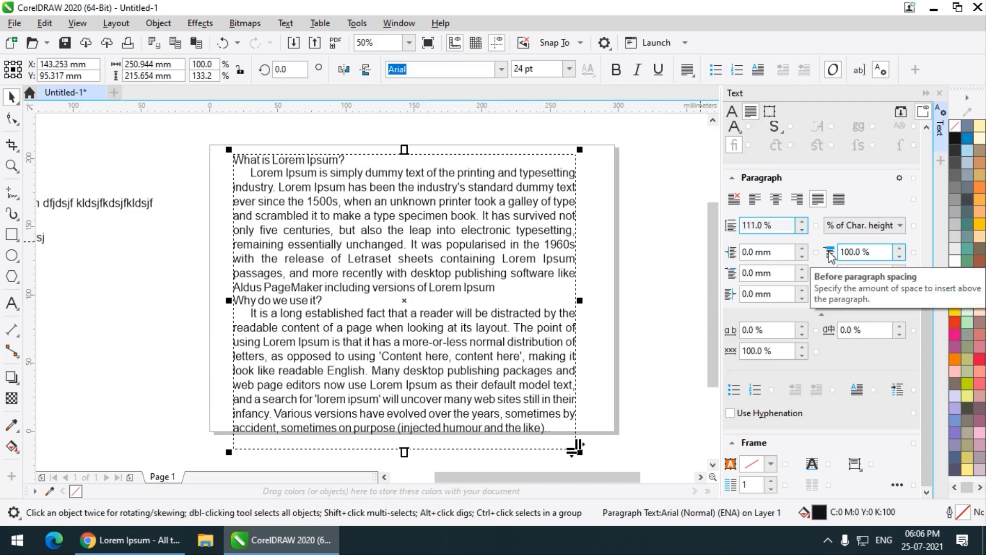
Raise the Lorem Ipsum text's before-paragraph spacing to 120%, inspect the paragraph gaps, and reset the spacing to 100%.
left_click(898, 252)
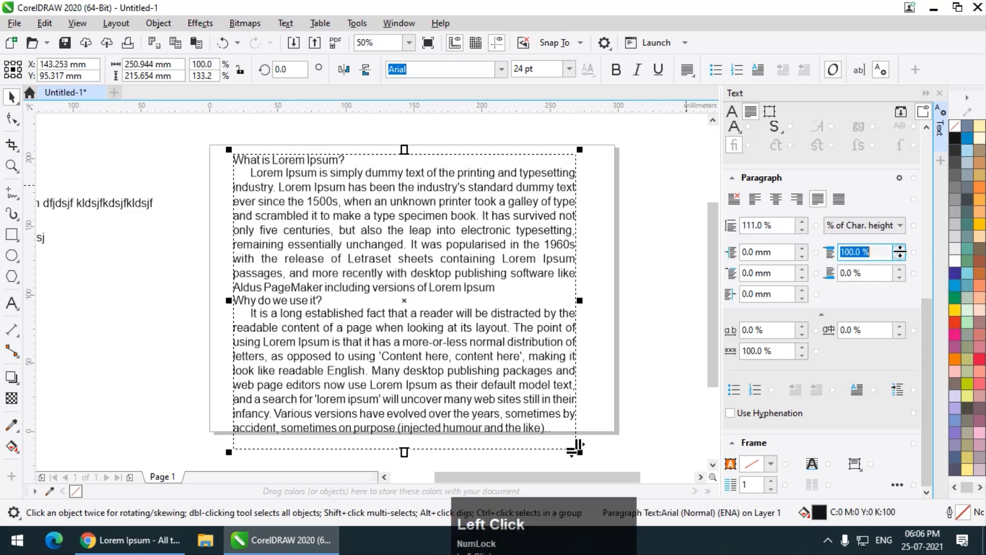
left_click_drag(899, 252, 901, 238)
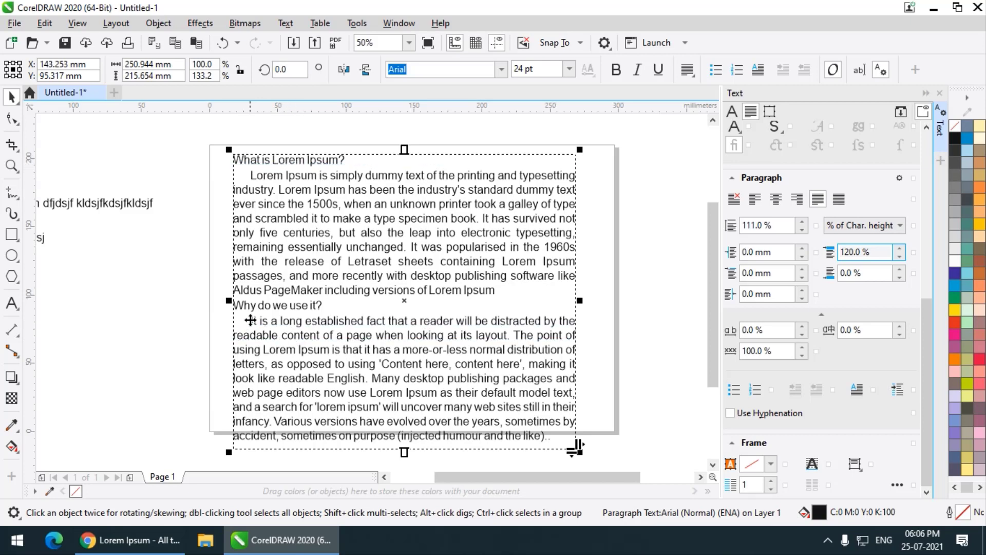
scroll(250, 320, "up", 2)
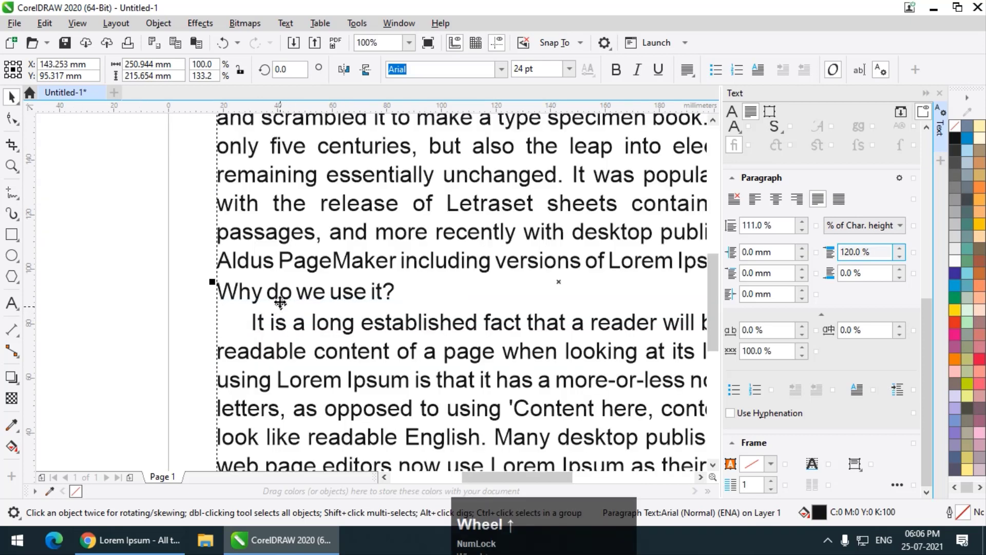
key("Num_Lock")
scroll(275, 302, "down", 2)
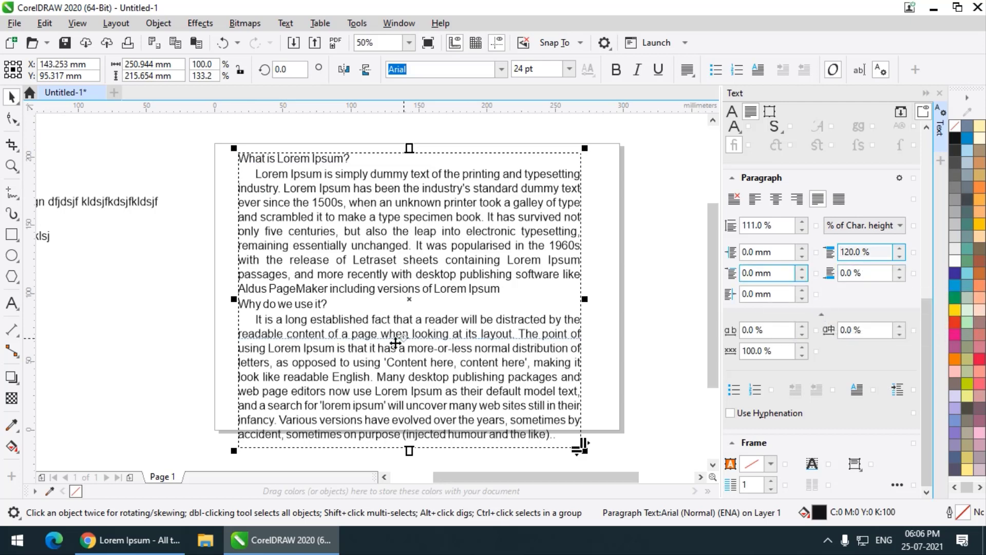
double_click(871, 252)
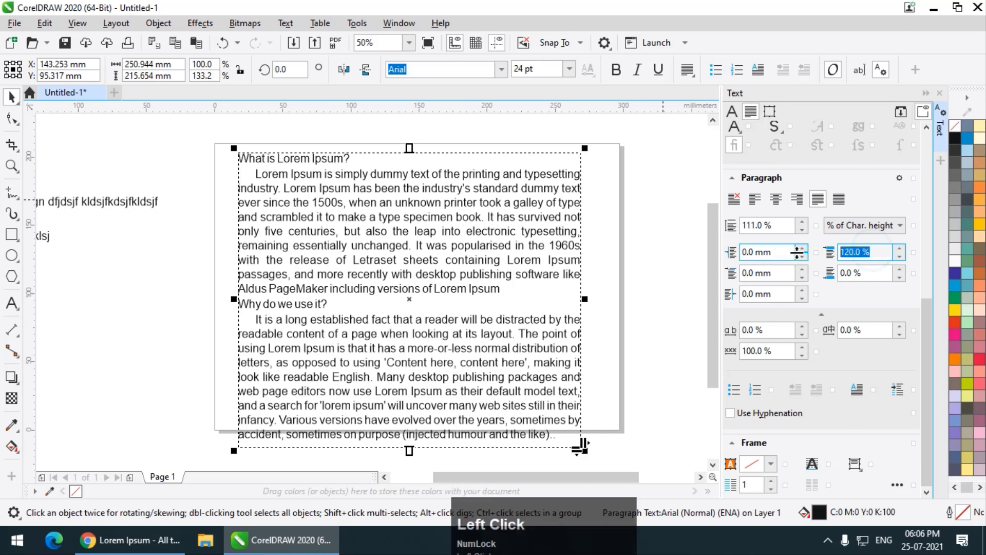
type("100")
key("Return")
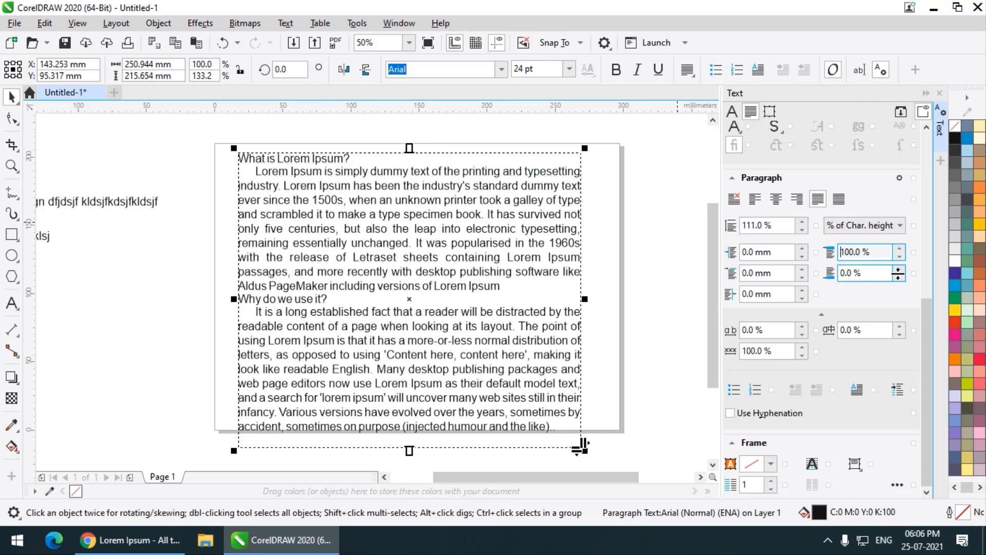
Increase the Lorem Ipsum text's after-paragraph spacing to 86%.
left_click_drag(898, 273, 896, 239)
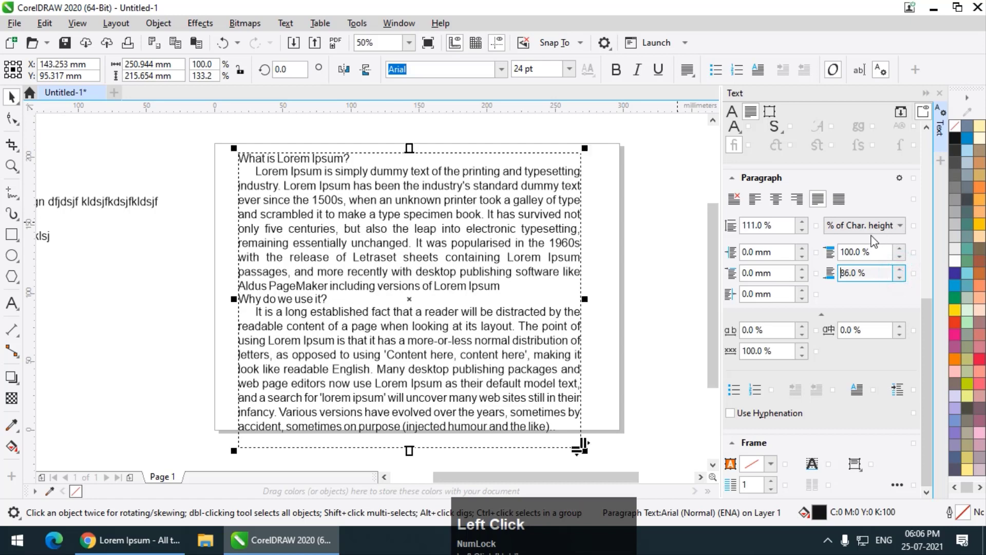
Set the after-paragraph spacing of the "Why do we use it?" paragraph to 0%.
double_click(507, 302)
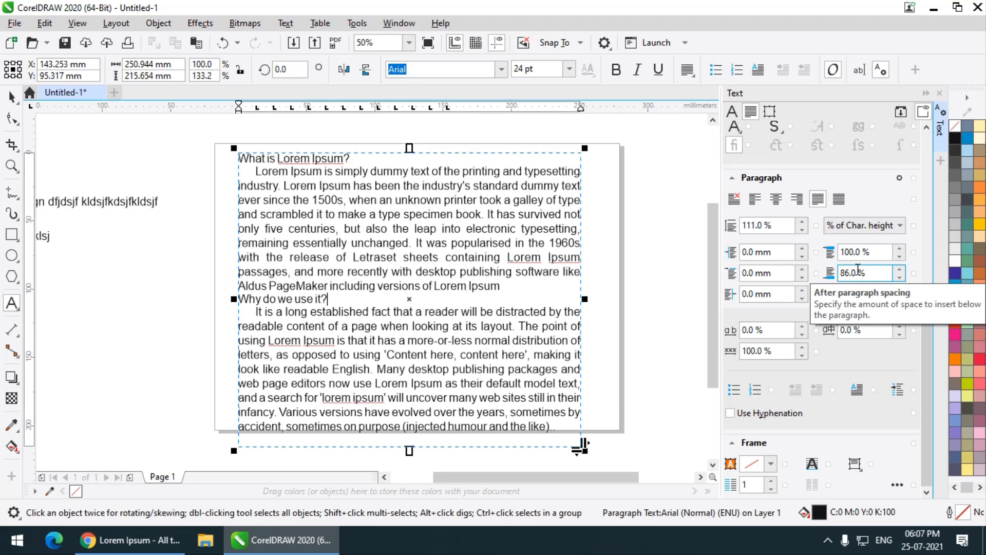
scroll(403, 303, "down", 1)
scroll(404, 303, "up", 1)
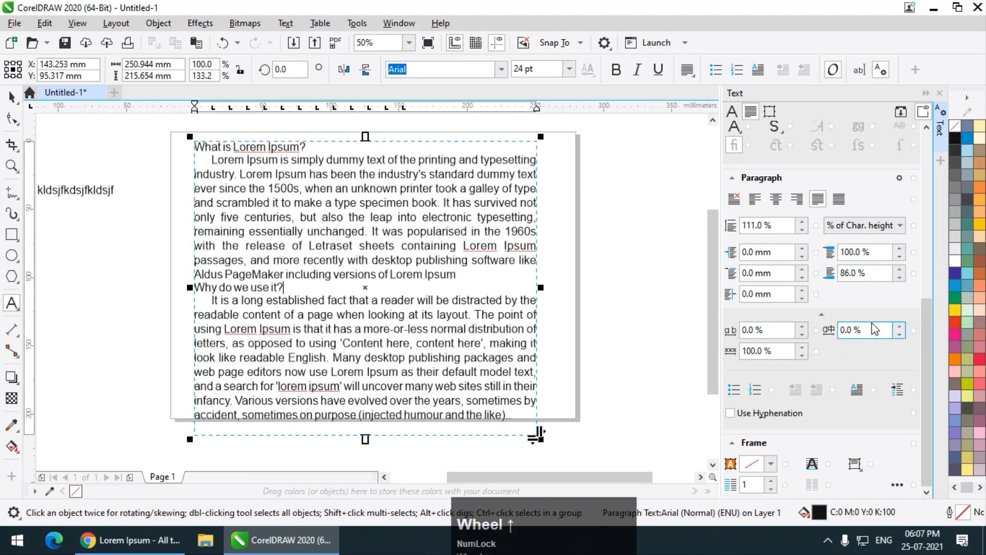
left_click(868, 273)
type("0")
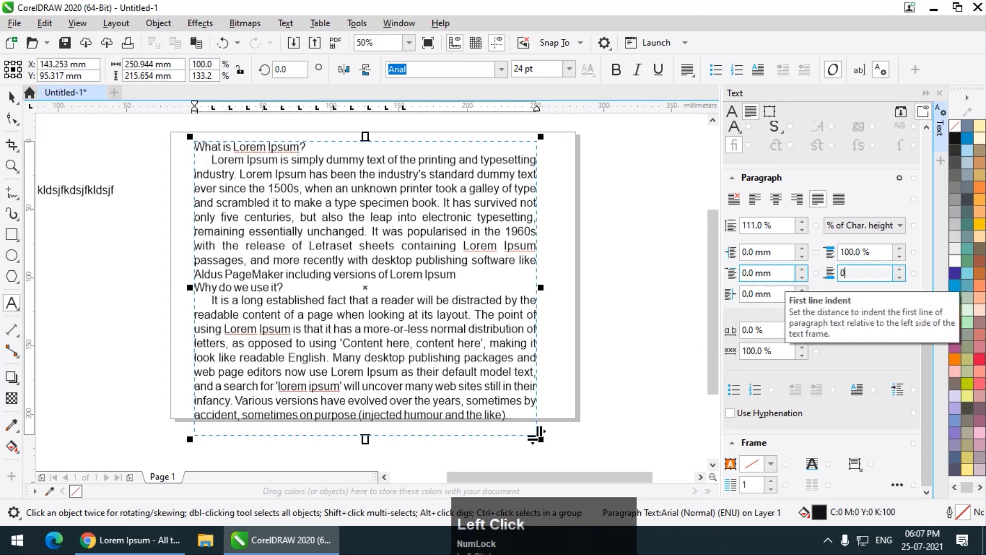
key("Return")
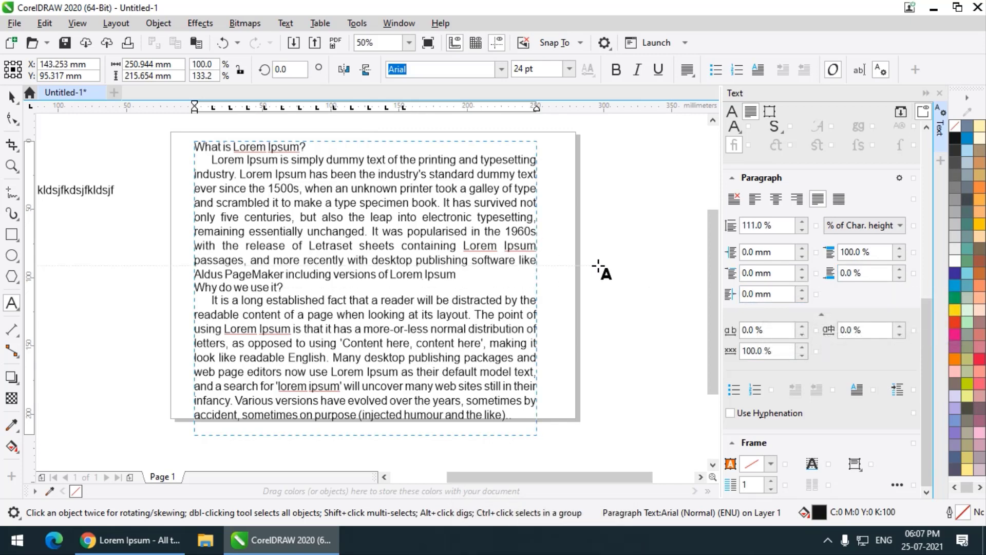
Try a 3.6 mm right indent on the "Why do we use it?" paragraph and reset it to 0 mm.
left_click(803, 293)
left_click_drag(803, 294, 712, 290)
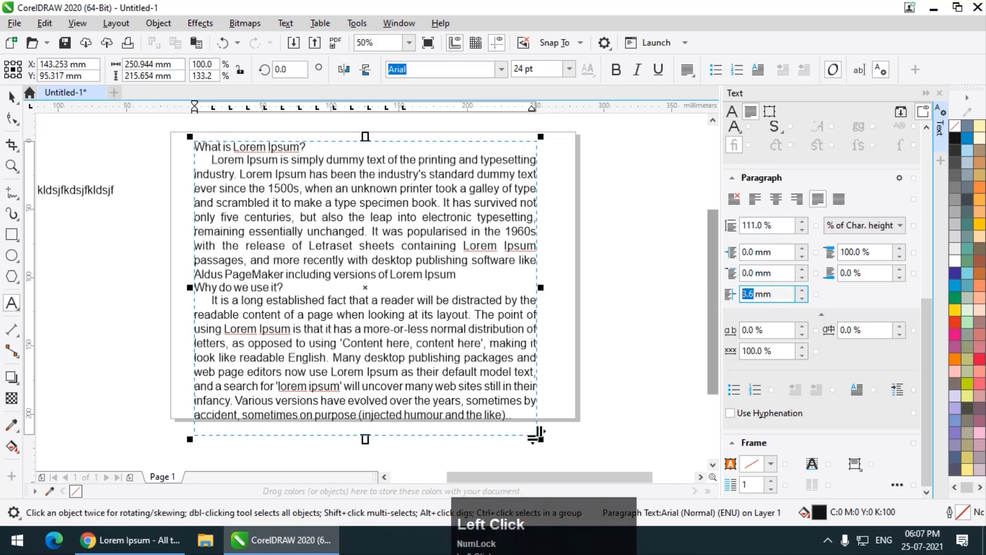
type("0")
key("Return")
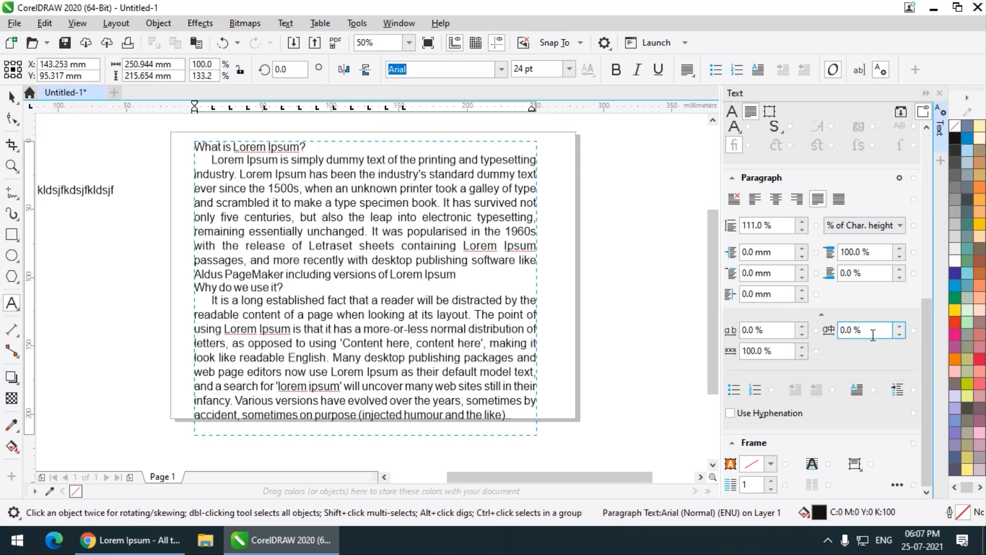
scroll(452, 298, "down", 2)
scroll(466, 307, "up", 2)
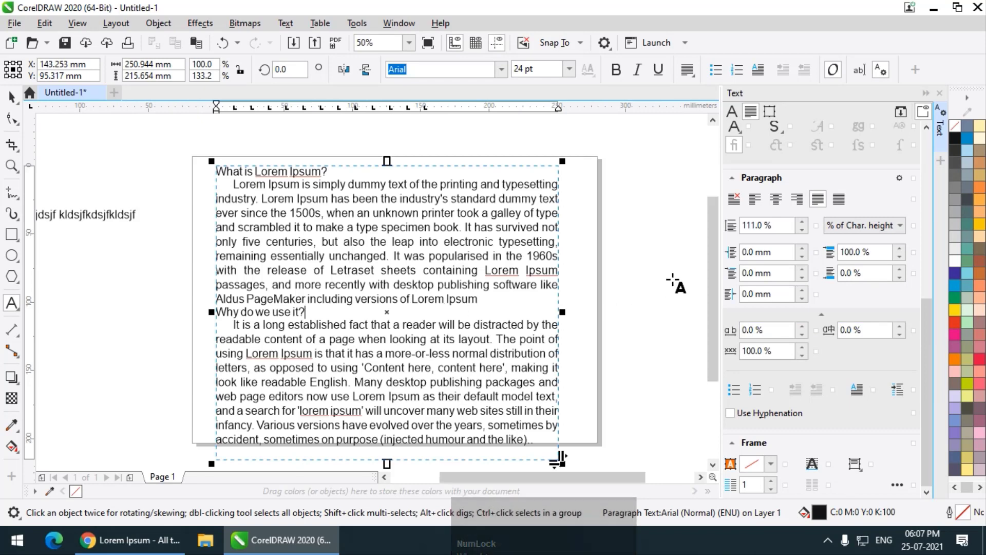
scroll(352, 170, "down", 2)
scroll(351, 189, "up", 2)
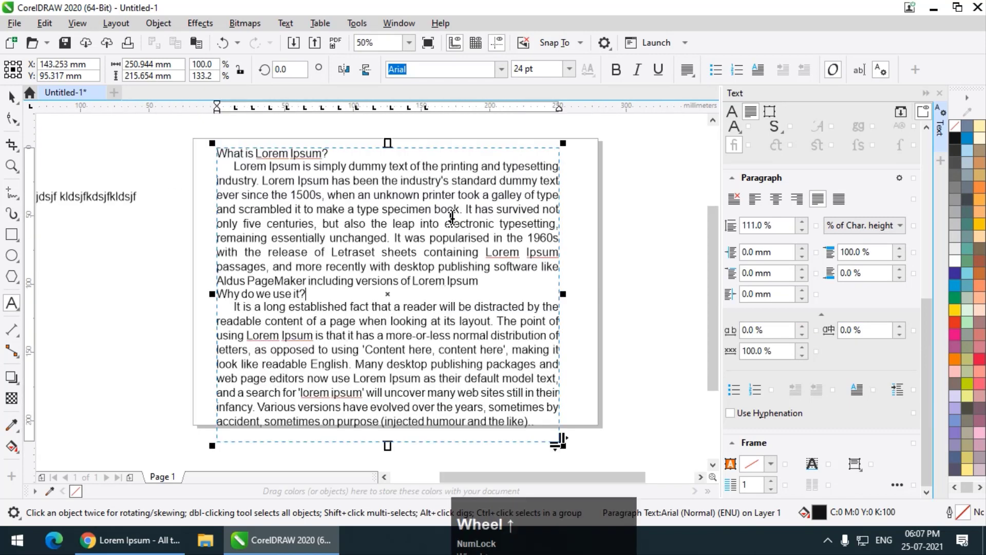
Tighten the Lorem Ipsum line spacing to about 106.6% and widen the frame to about 279 mm with the Shape tool, undoing the extra character spacing.
left_click(12, 119)
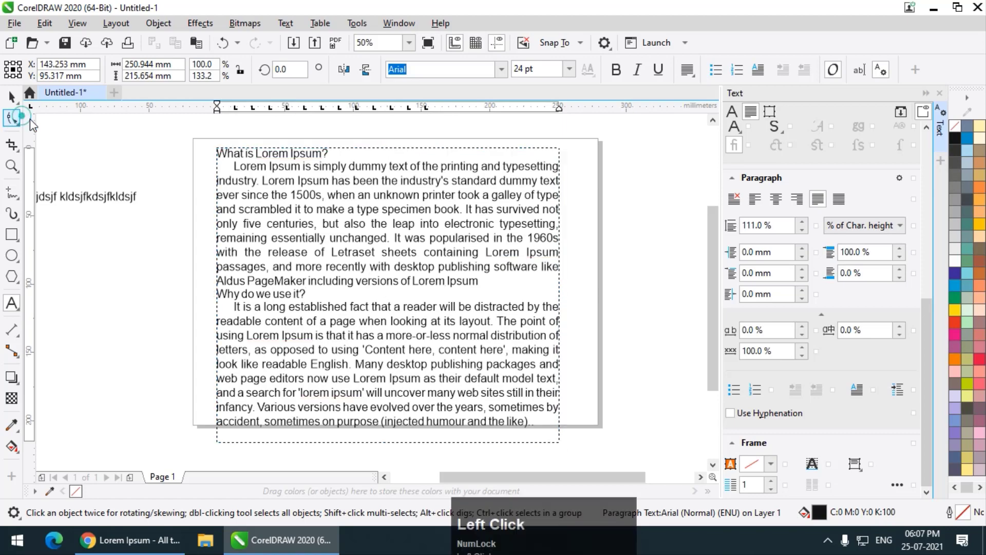
scroll(326, 210, "down", 1)
scroll(313, 233, "up", 1)
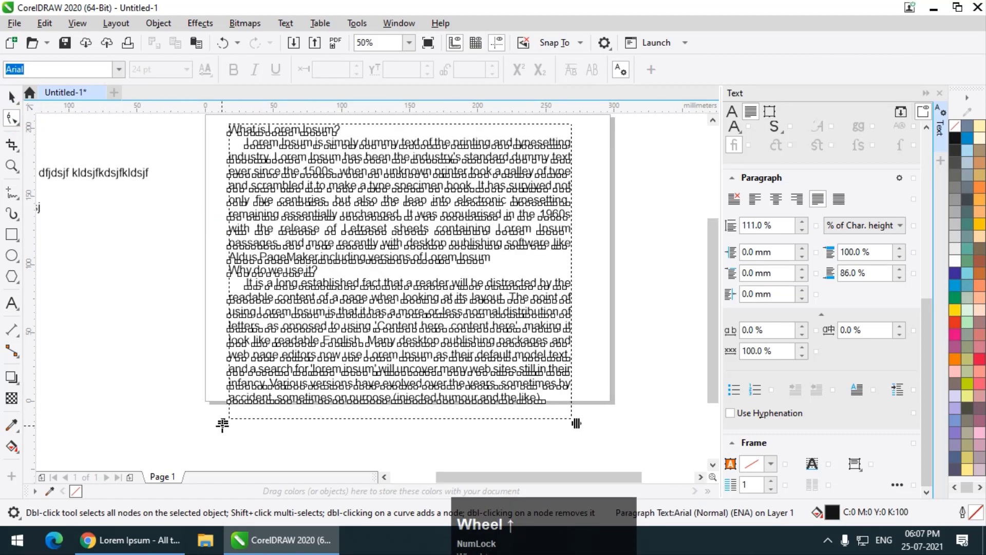
left_click_drag(222, 424, 231, 406)
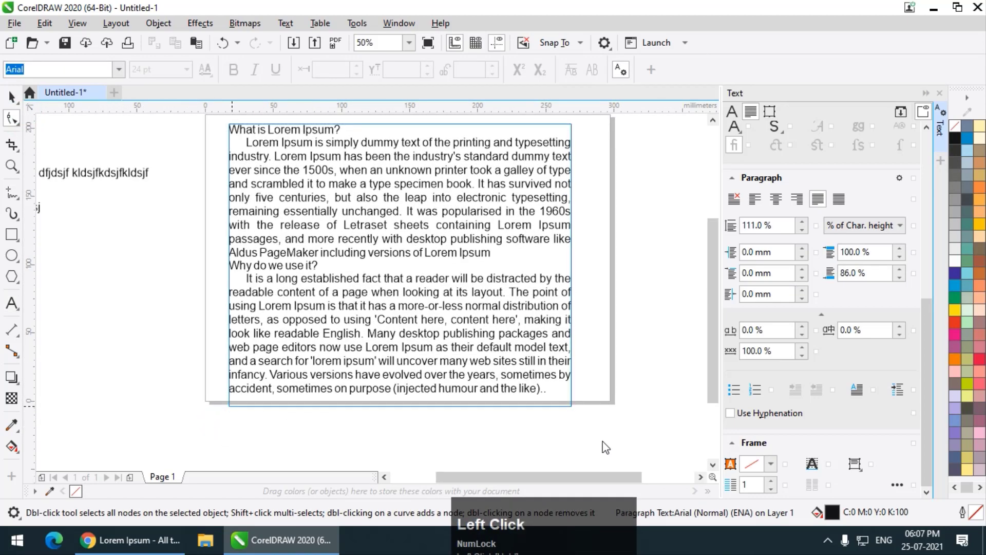
left_click_drag(577, 411, 654, 348)
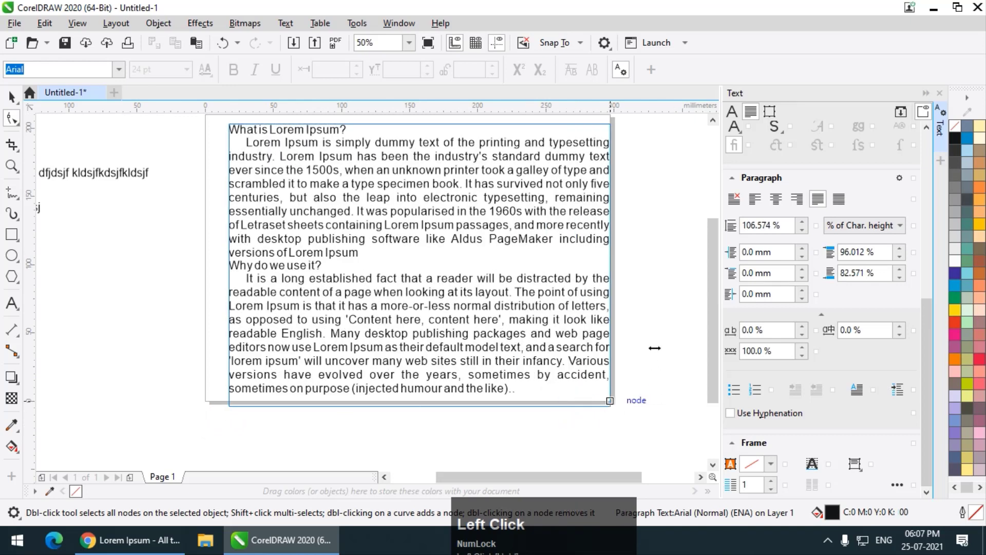
key("ctrl+z")
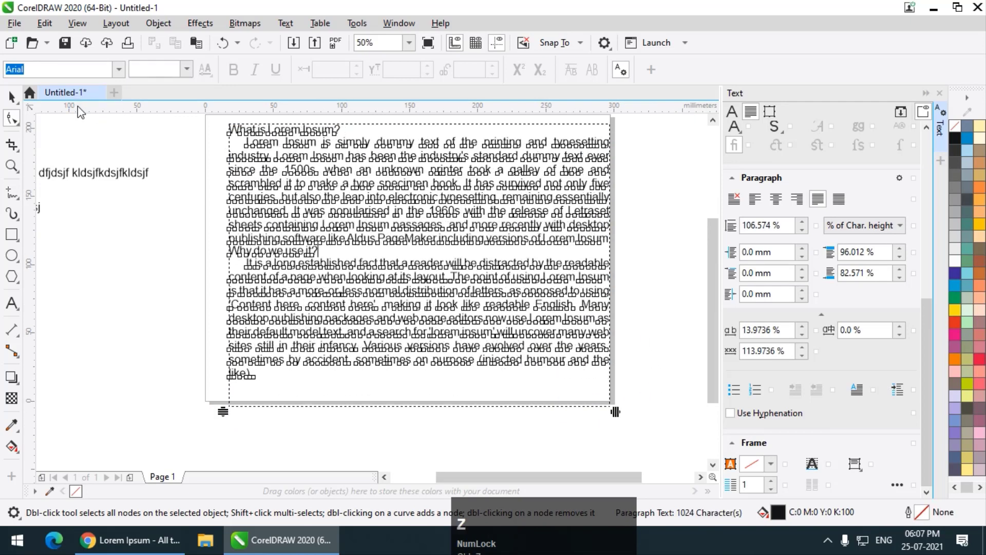
left_click(12, 97)
left_click(111, 270)
Format the "What is Lorem Ipsum?" heading in the Area Kilometer 50 font and color it red.
scroll(456, 317, "down", 1)
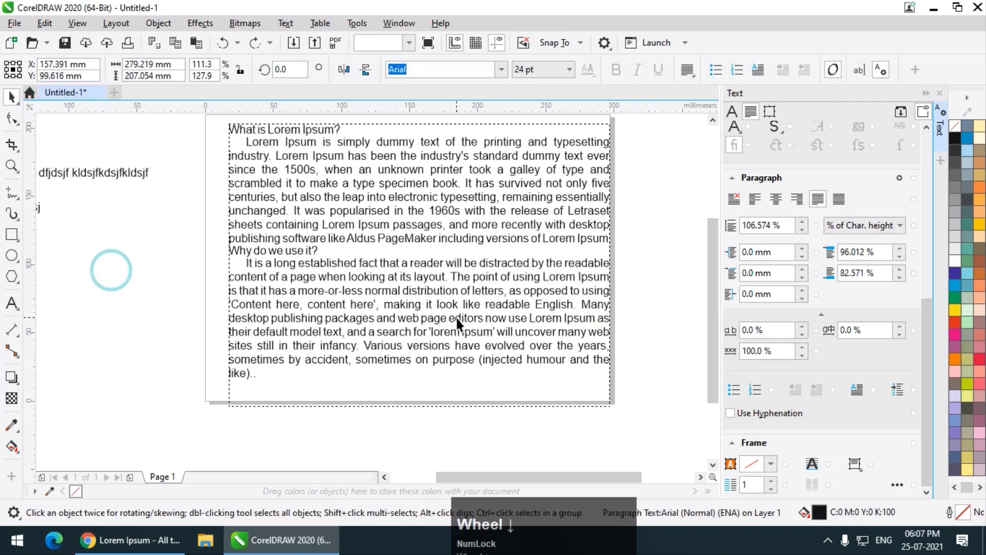
scroll(453, 251, "up", 1)
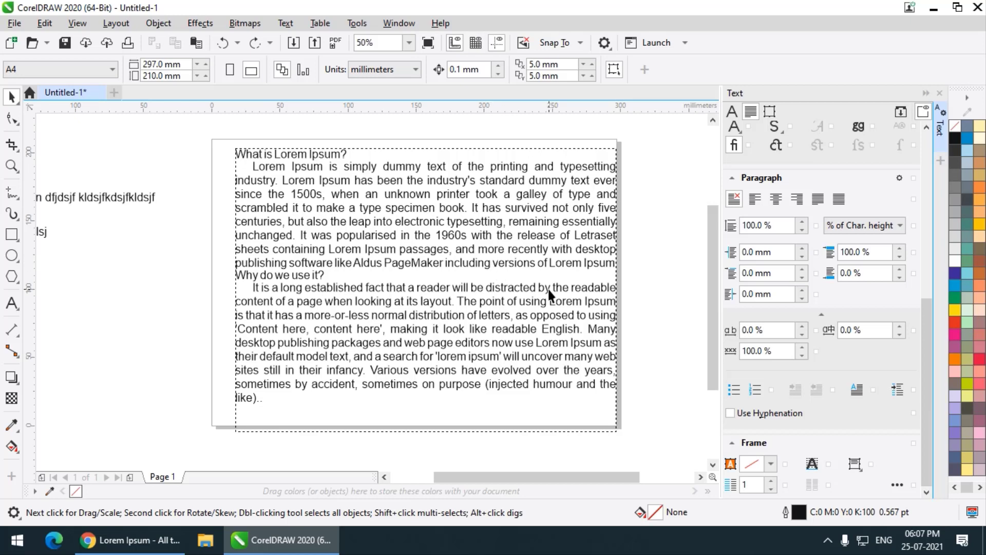
scroll(547, 289, "down", 1)
scroll(506, 268, "up", 1)
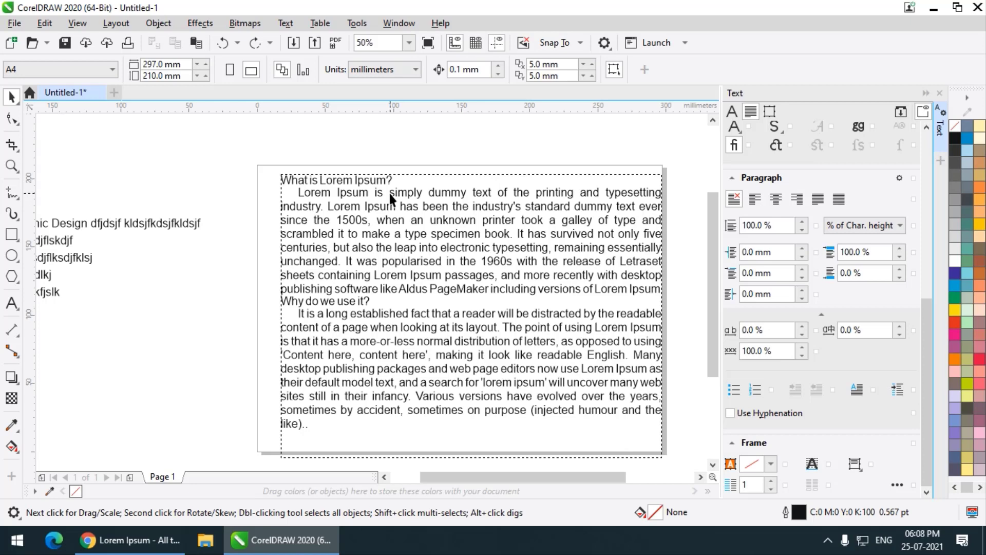
double_click(384, 178)
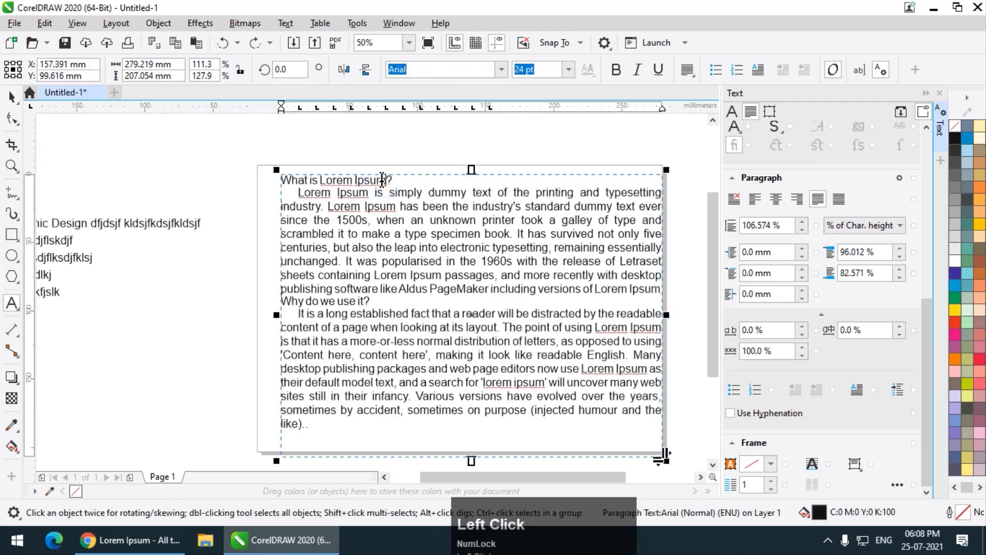
scroll(382, 178, "up", 2)
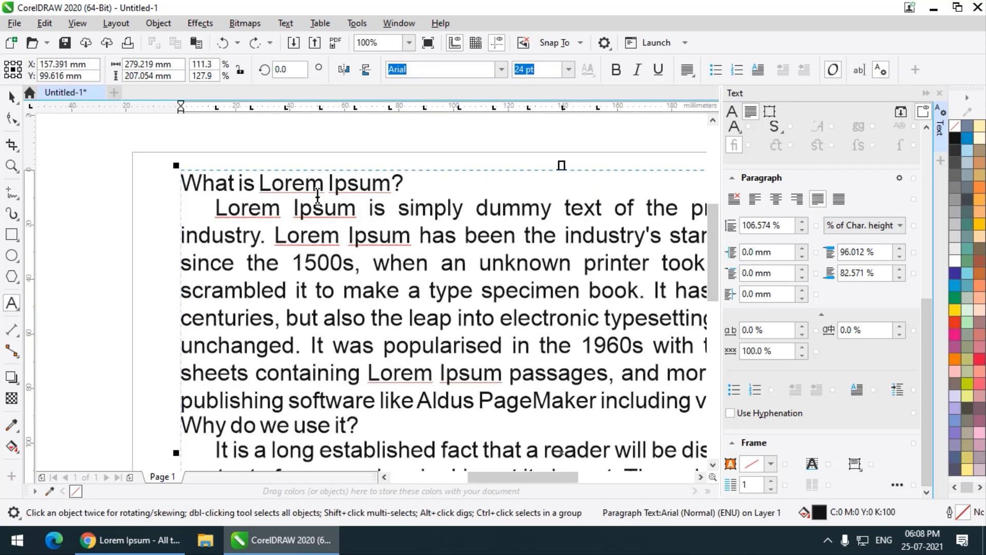
left_click_drag(418, 182, 178, 180)
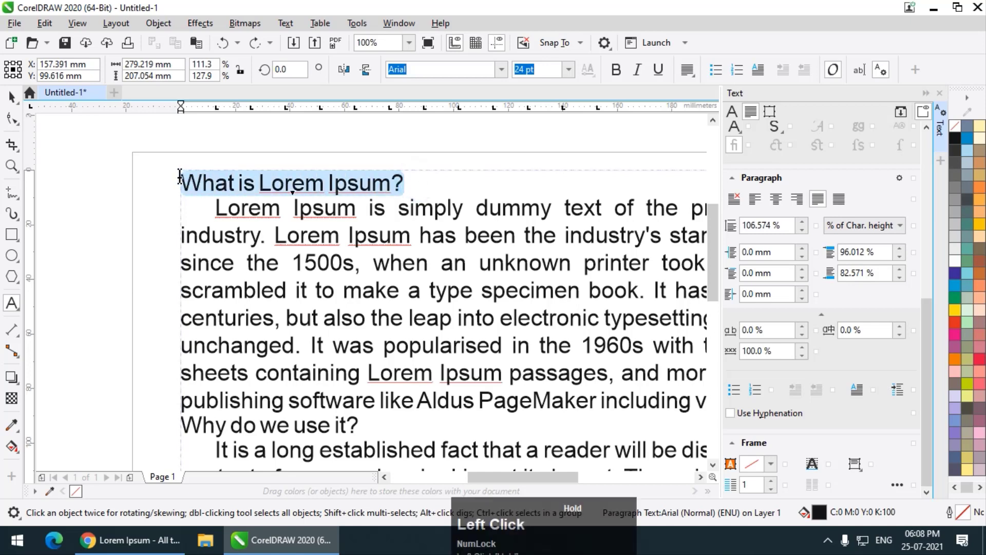
left_click(499, 70)
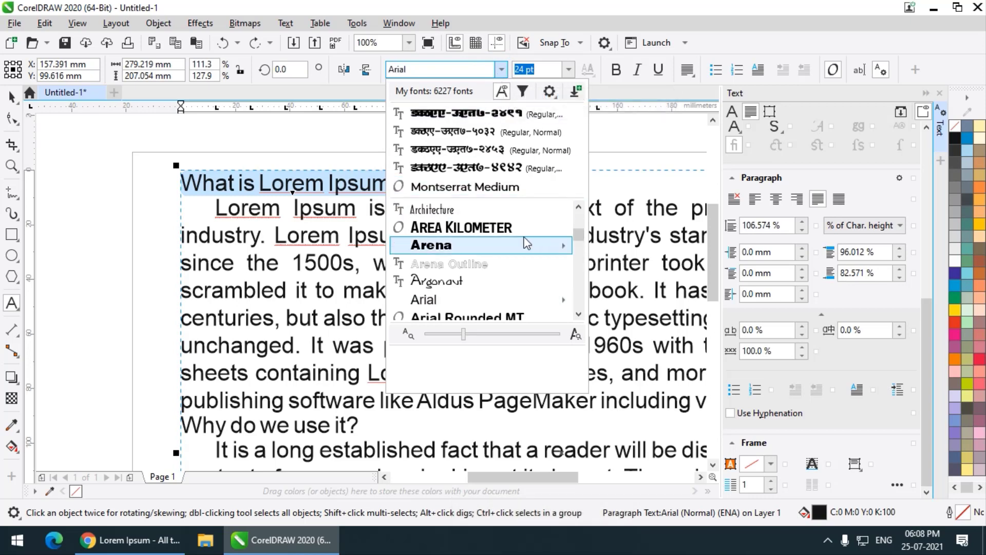
left_click(519, 228)
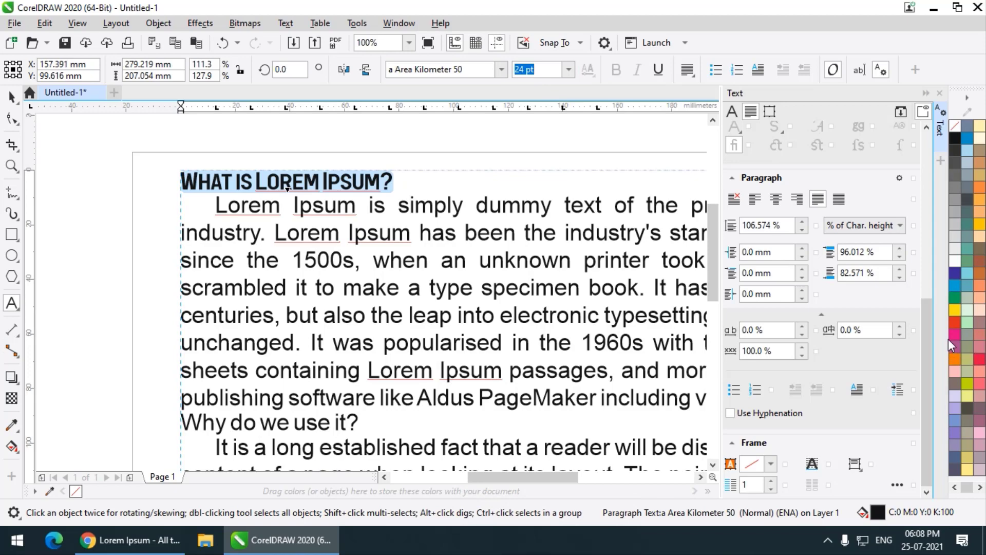
left_click(955, 323)
left_click(497, 210)
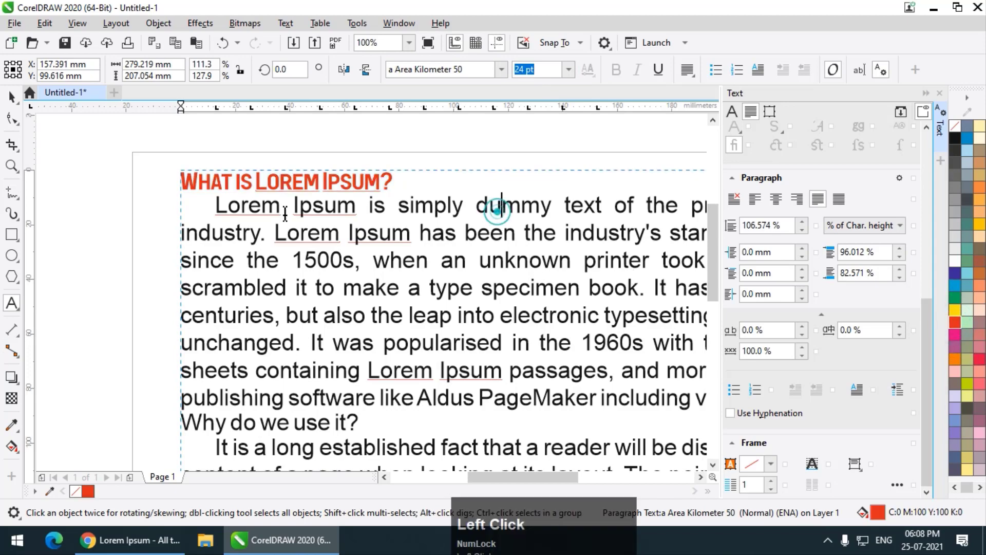
scroll(285, 212, "down", 3)
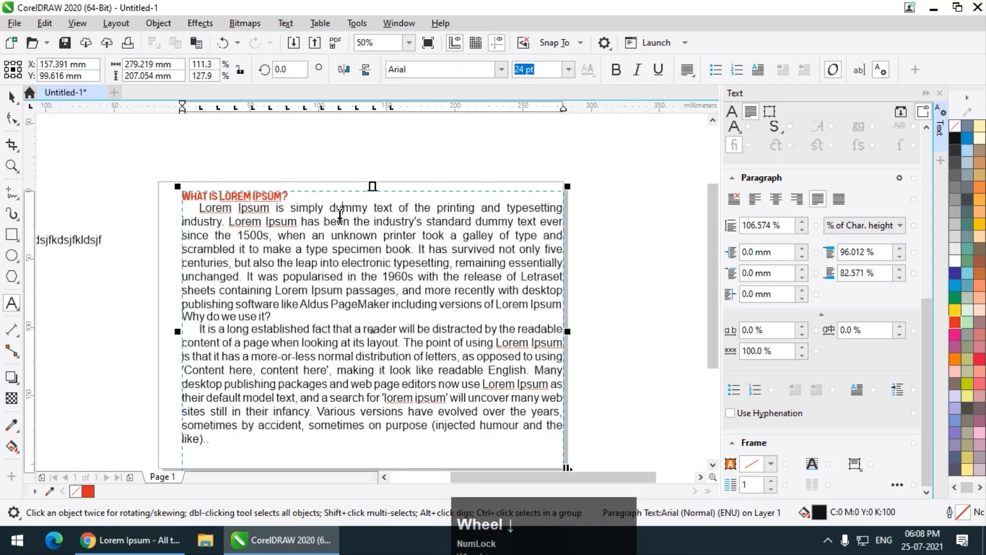
scroll(435, 184, "down", 1)
scroll(436, 185, "up", 1)
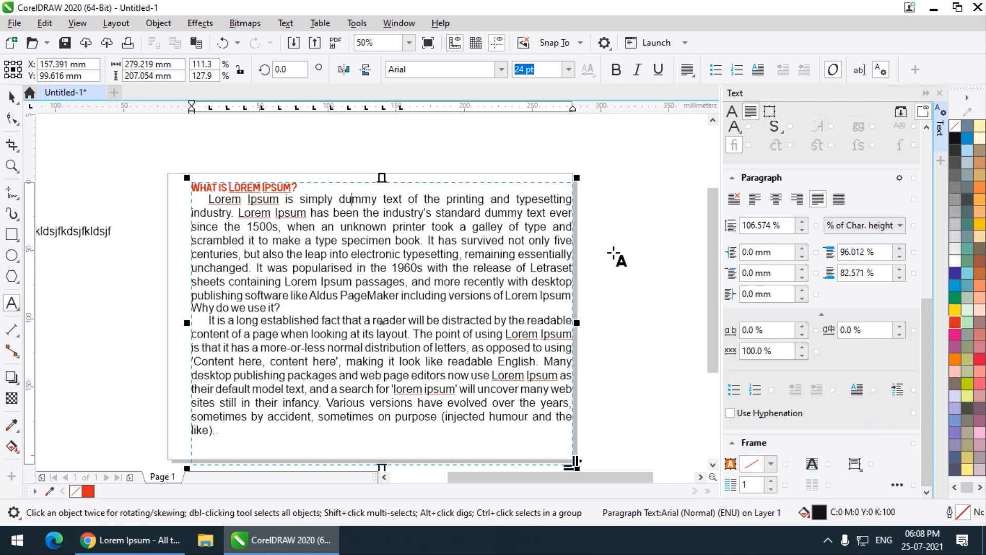
scroll(615, 249, "down", 1)
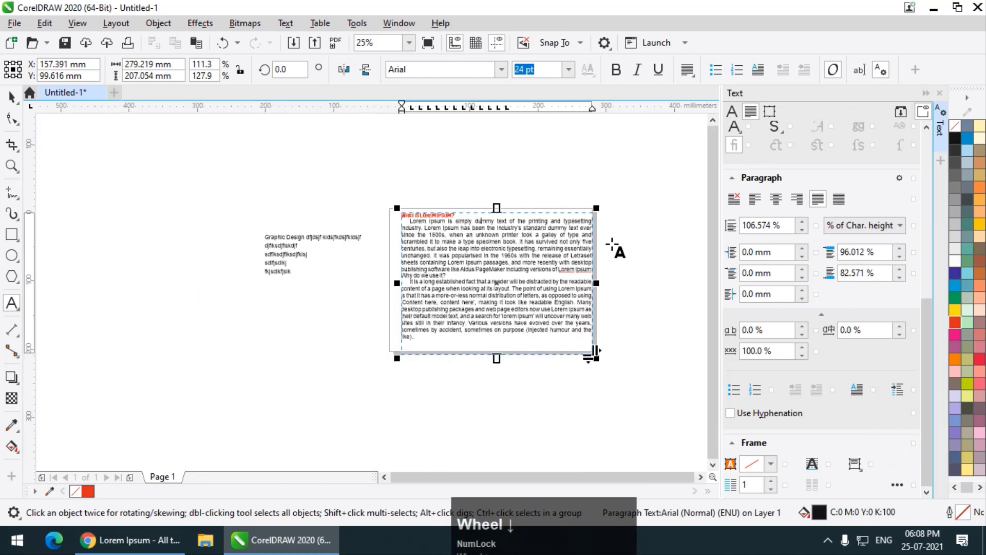
scroll(574, 247, "up", 1)
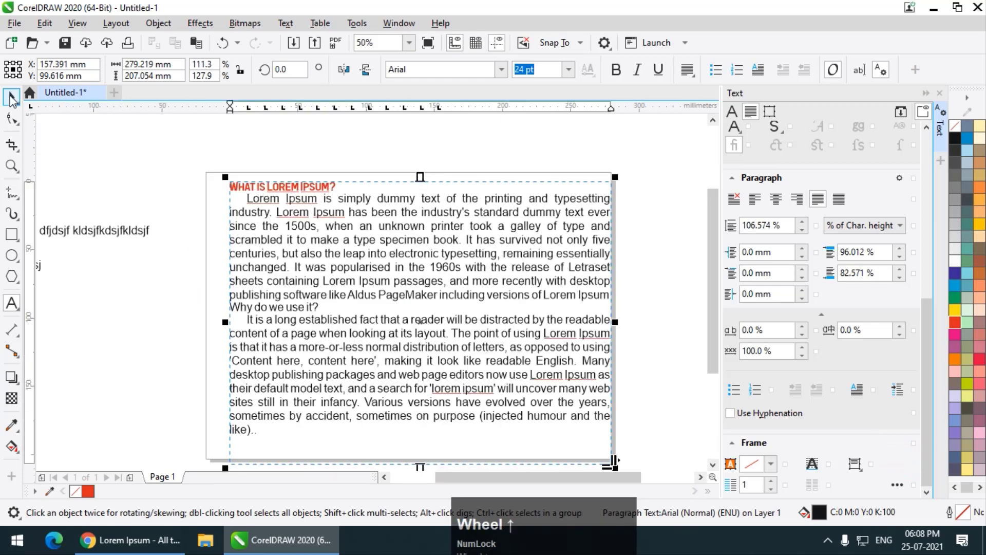
Move the multi-line artistic text upward and place a new artistic text line "dfsdfdsfsdfsd" beside its last line.
left_click(12, 97)
scroll(454, 214, "down", 1)
scroll(250, 222, "up", 1)
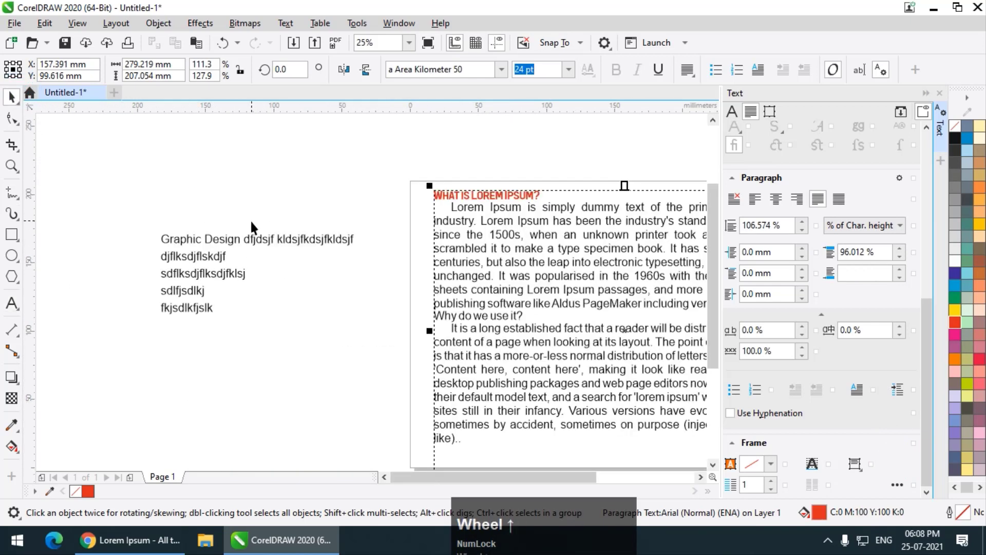
left_click_drag(254, 236, 230, 162)
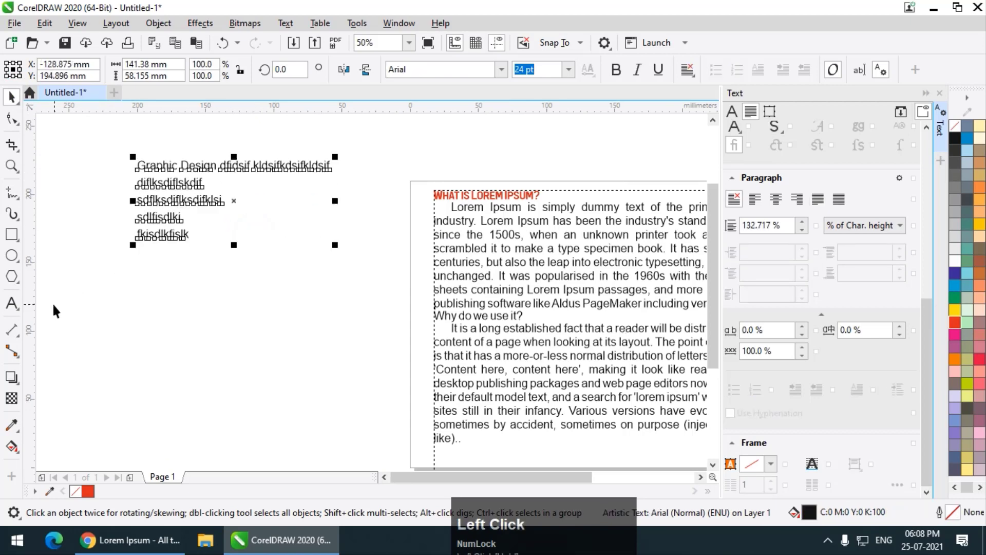
left_click(11, 304)
left_click(187, 342)
type("dfsdfdsfsdfsd")
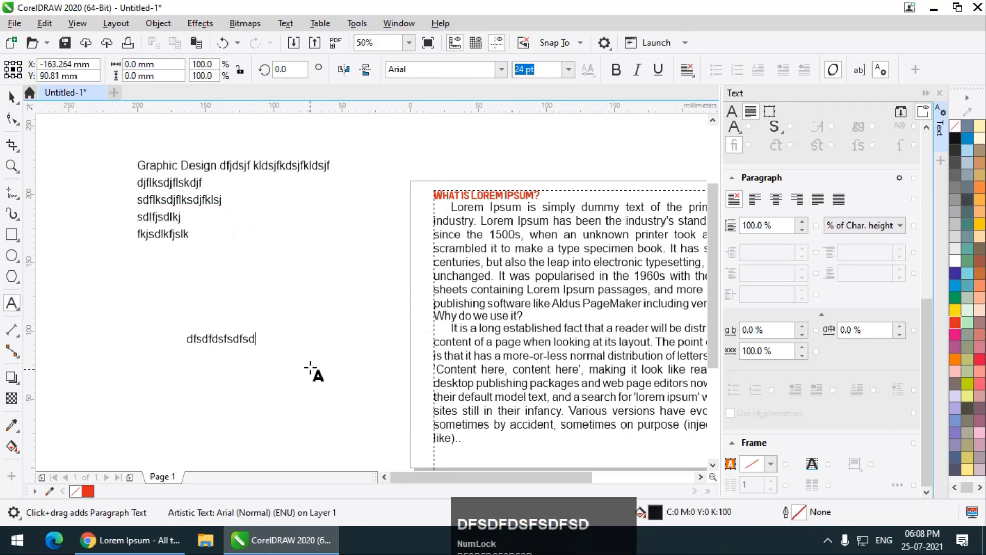
left_click(11, 97)
left_click_drag(234, 335, 272, 230)
Draw a paragraph text frame about 192 by 101 mm below the artistic texts and enter one line of filler text.
left_click(11, 303)
left_click_drag(101, 300, 363, 438)
type("dfds")
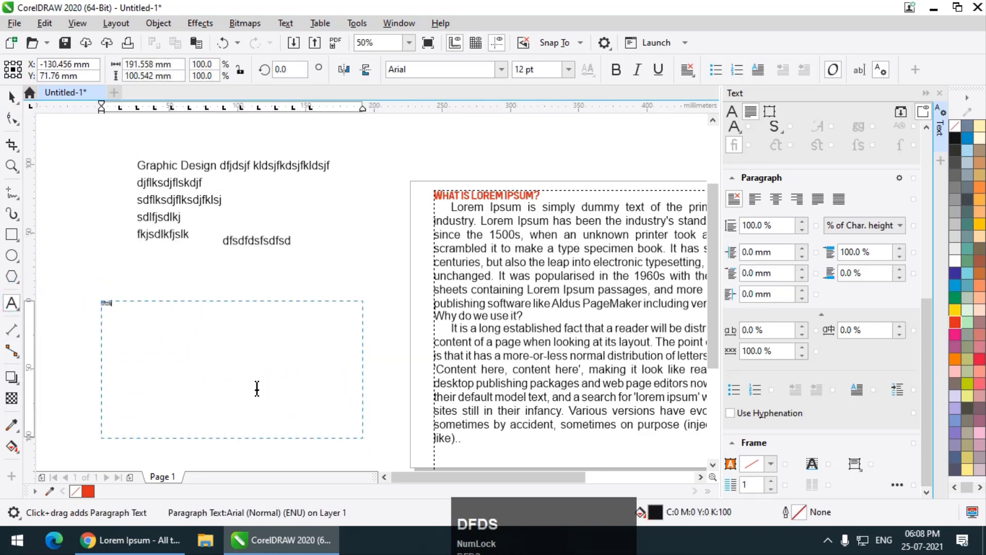
type("fsd sdfsdfsdfsdf sdfsdf")
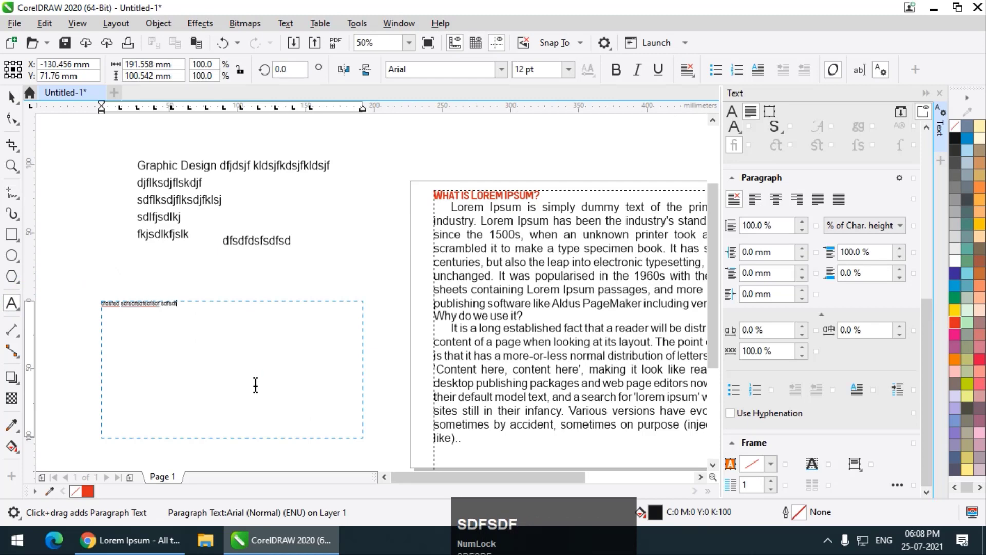
type(" sfsfsd sdfsd sdfsdfsdfsdf")
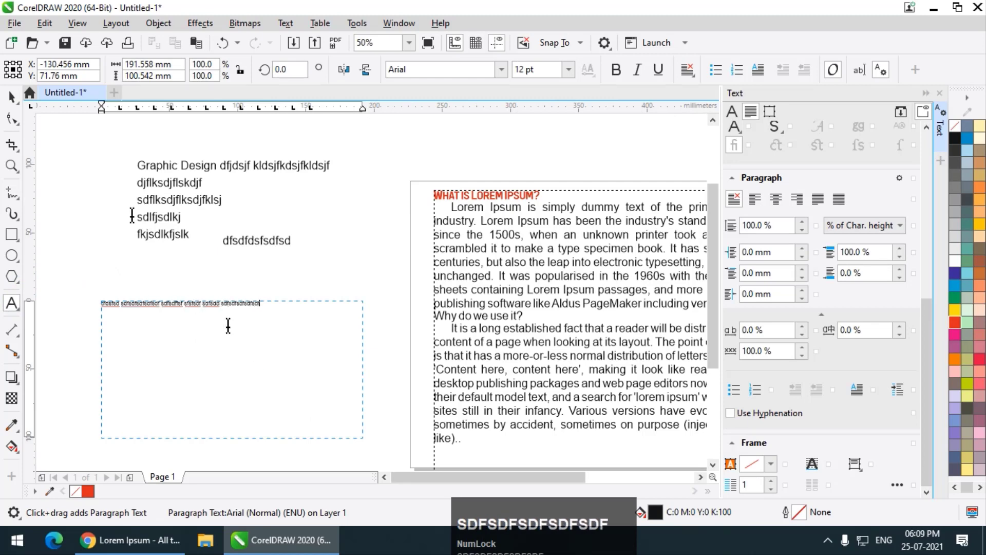
left_click(12, 97)
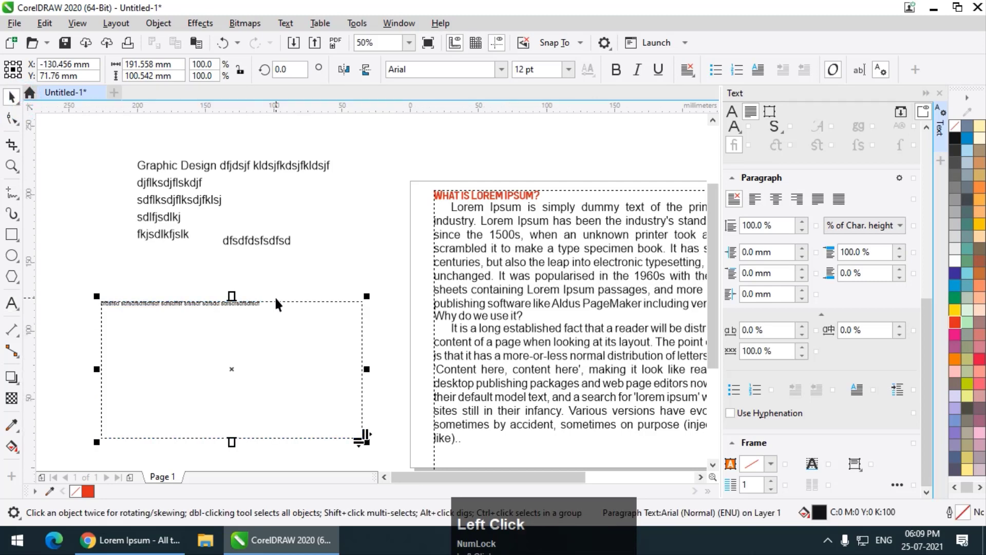
Delete the sample paragraph frame and both artistic texts beside the page.
key("Delete")
scroll(236, 242, "down", 2)
scroll(248, 241, "up", 2)
left_click(251, 244)
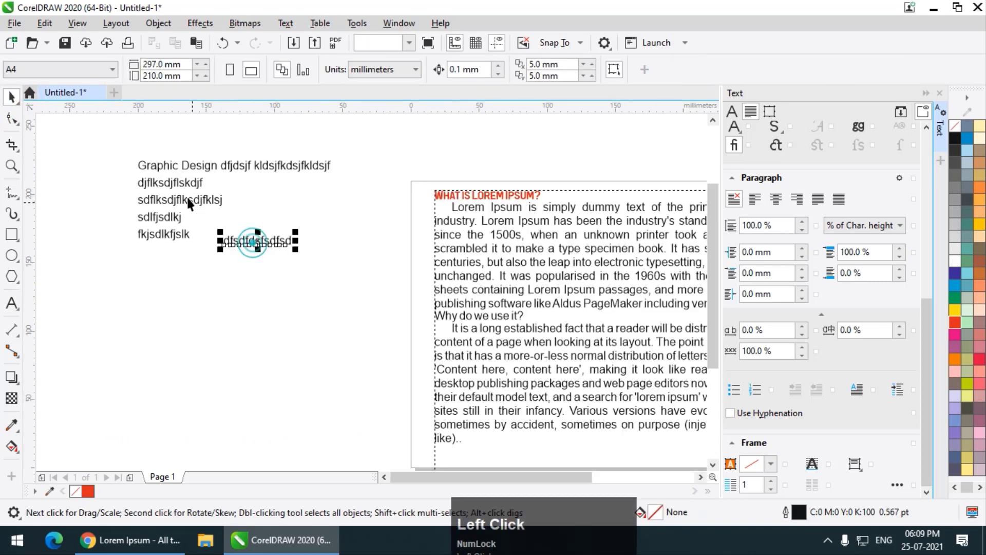
left_click(186, 198)
key("Delete")
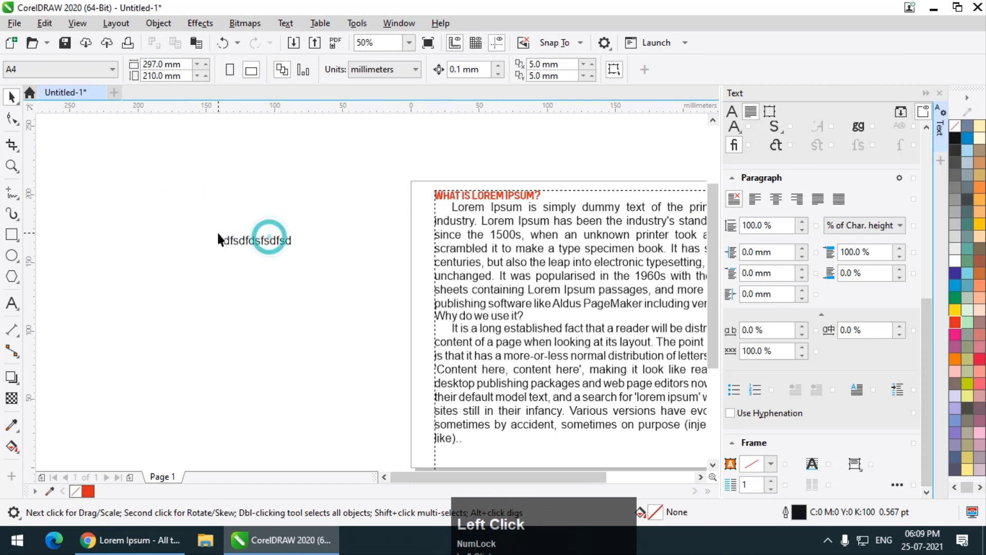
left_click(262, 241)
key("Delete")
Resize the Lorem Ipsum frame to about 262 by 198 mm and shift it slightly up to fit within the page.
scroll(278, 249, "down", 2)
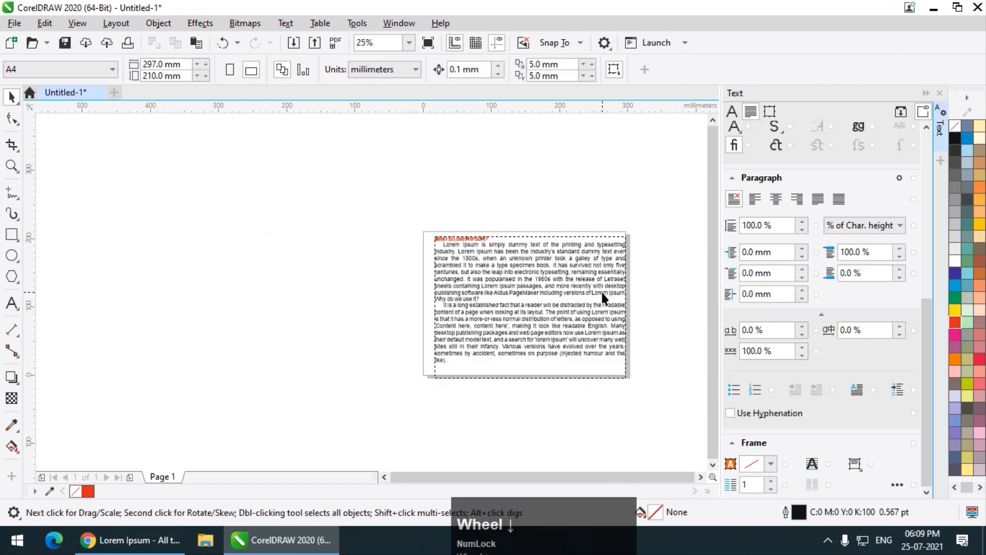
scroll(603, 298, "up", 2)
scroll(335, 257, "down", 2)
scroll(427, 276, "up", 2)
left_click(371, 338)
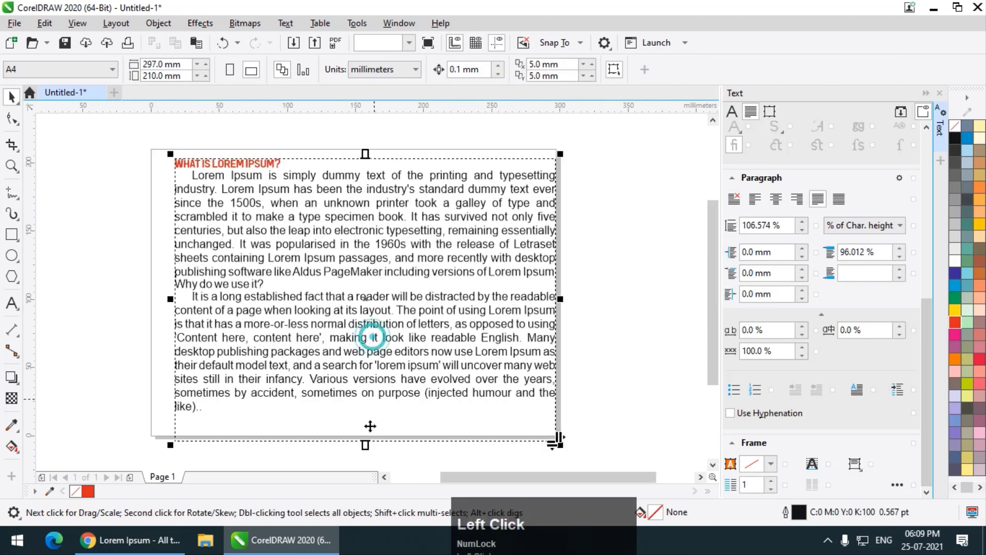
left_click_drag(363, 444, 365, 432)
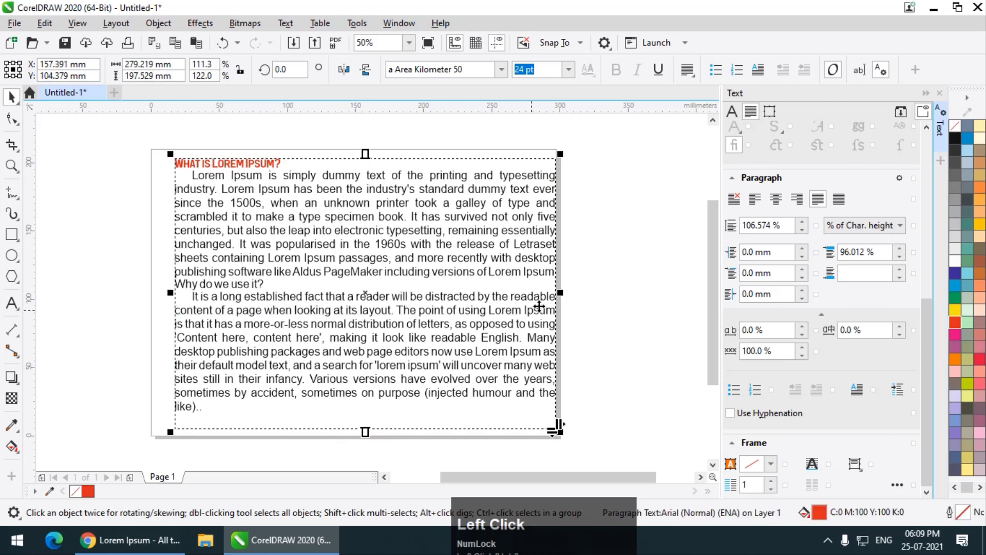
left_click_drag(560, 293, 537, 292)
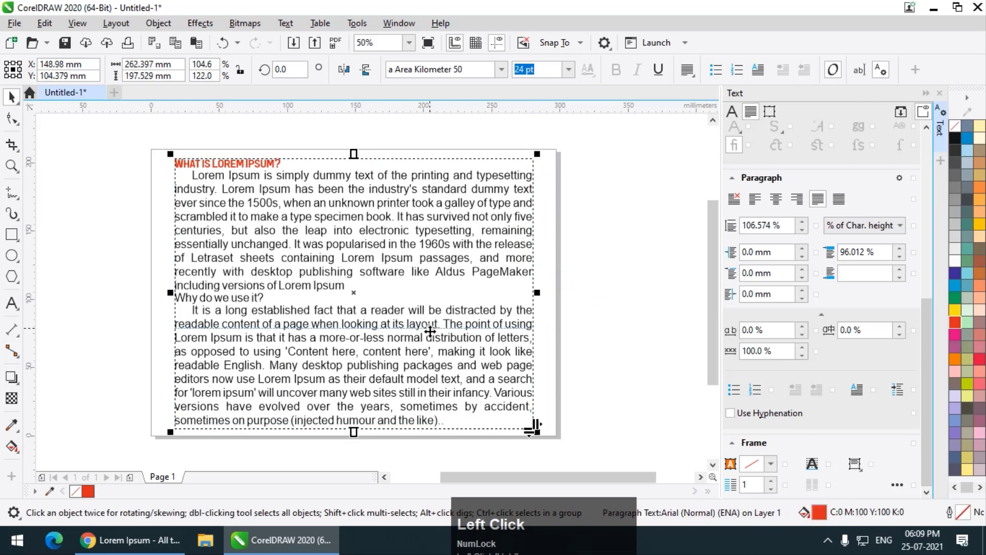
left_click_drag(430, 332, 429, 329)
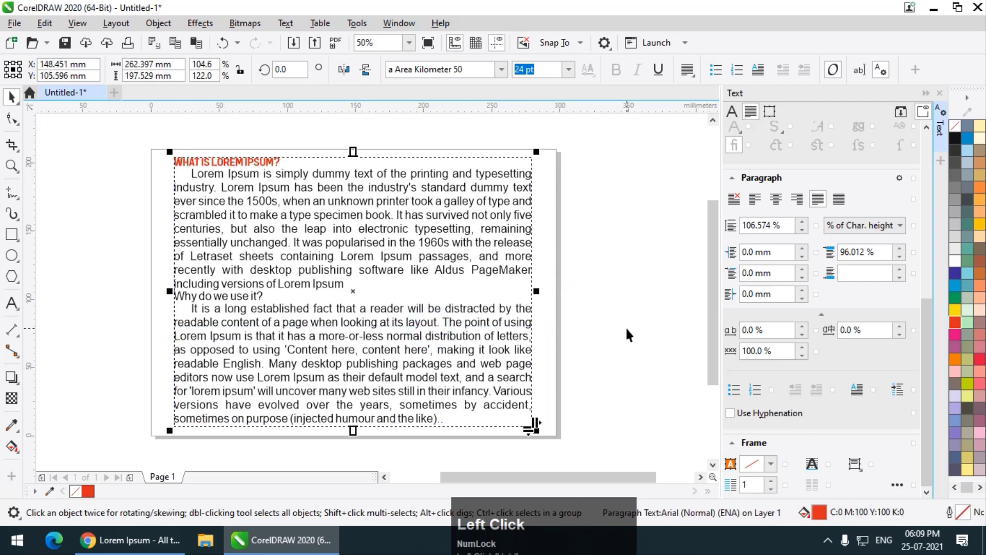